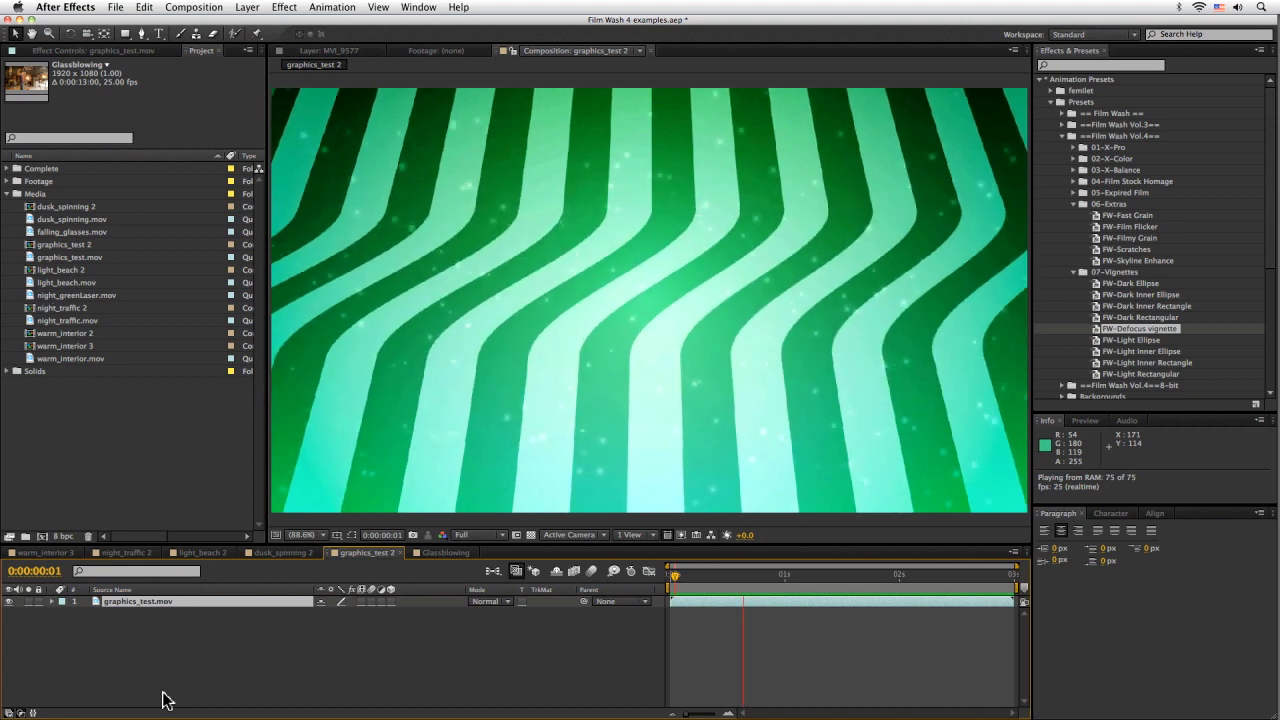
- Stop playback and scrub through the graphics_test 2 and Glassblowing compositions
click(816, 472)
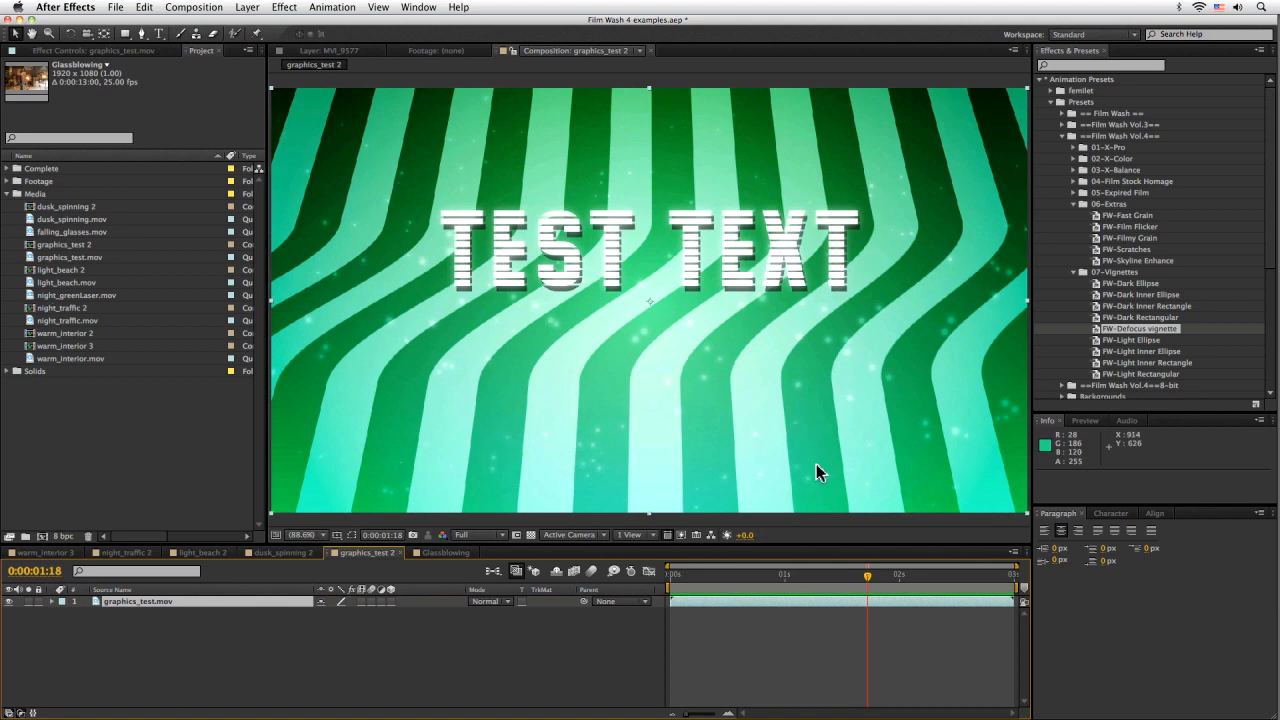
drag(867, 577, 972, 578)
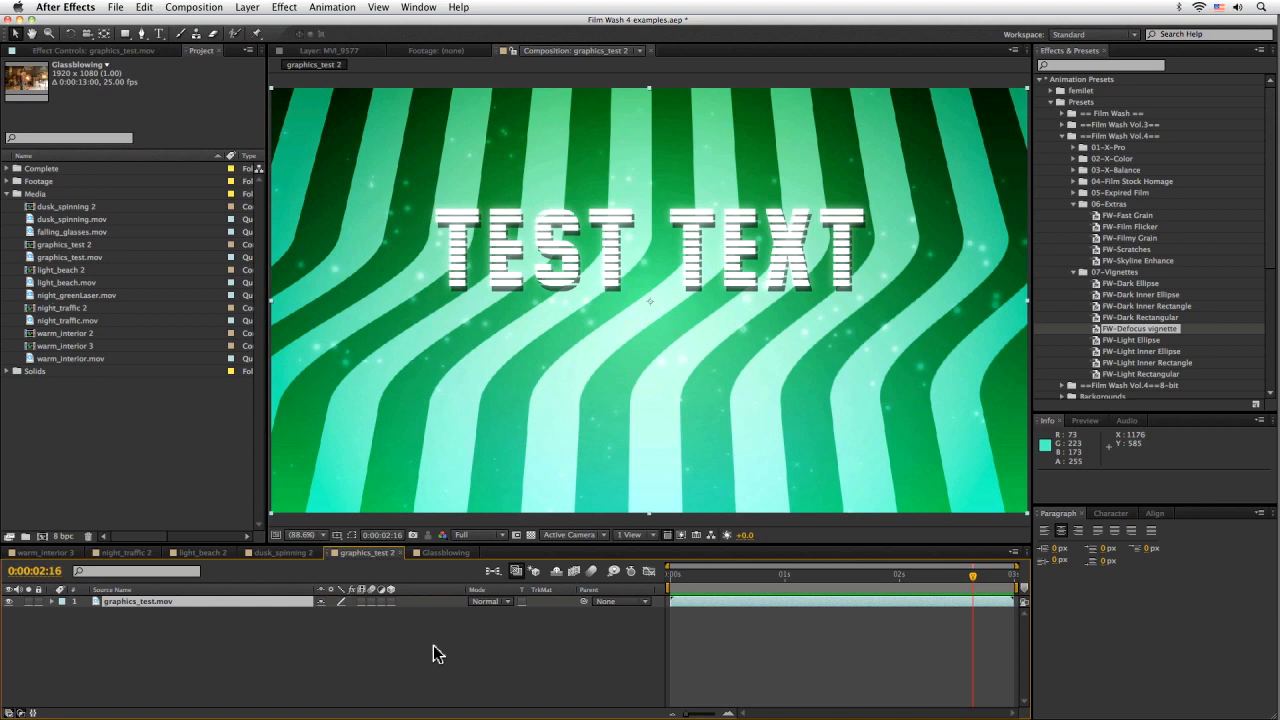
click(445, 552)
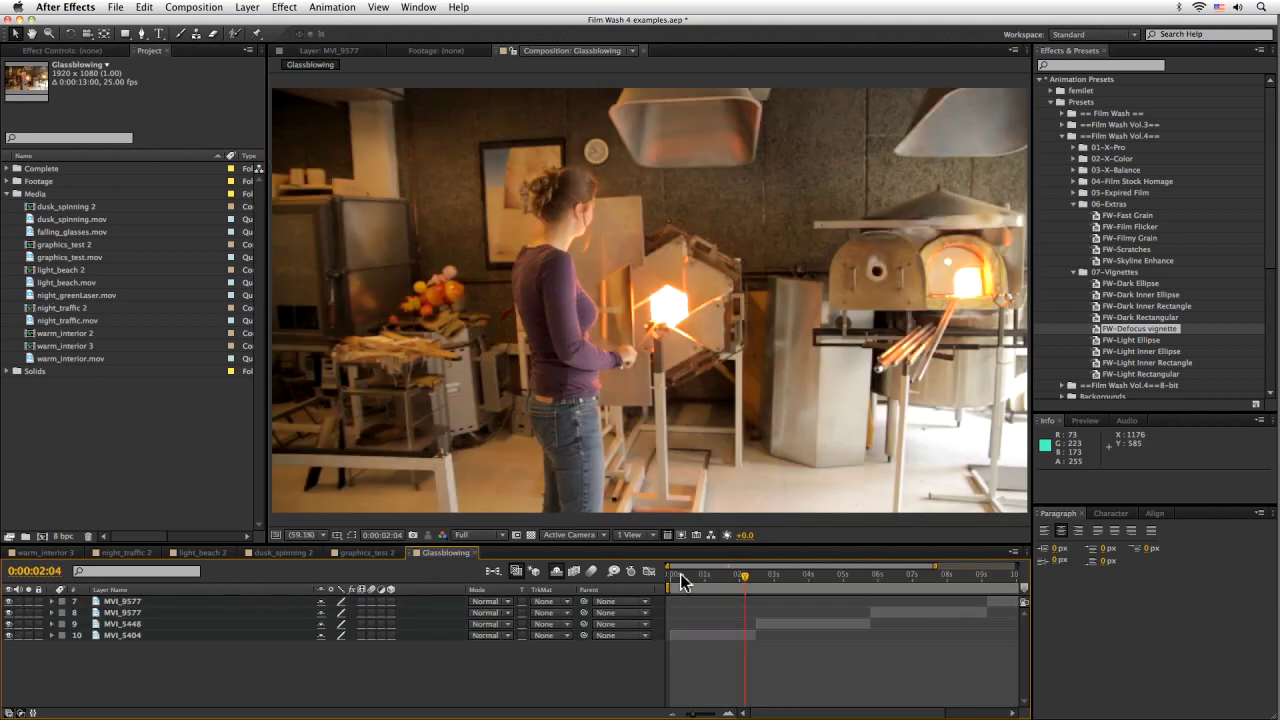
mouse_move(677, 580)
mouse_down()
mouse_move(707, 591)
mouse_move(1005, 574)
mouse_move(725, 585)
mouse_move(683, 574)
mouse_up()
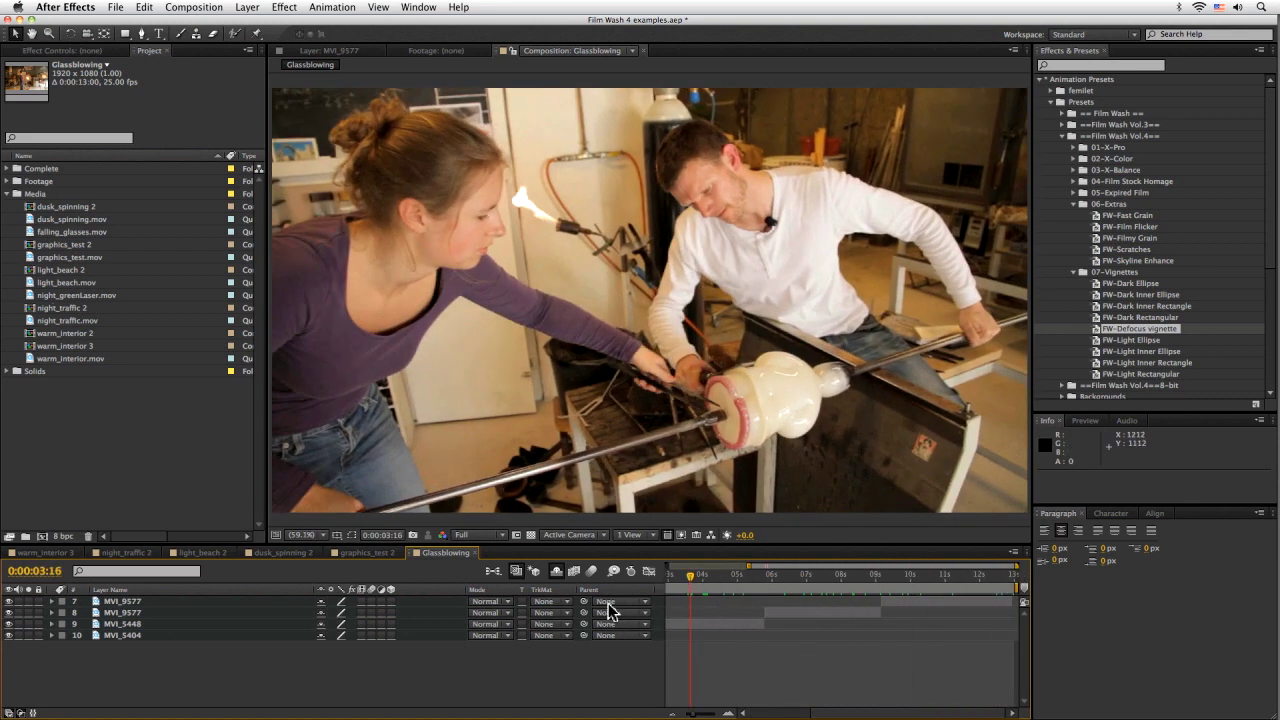
click(378, 553)
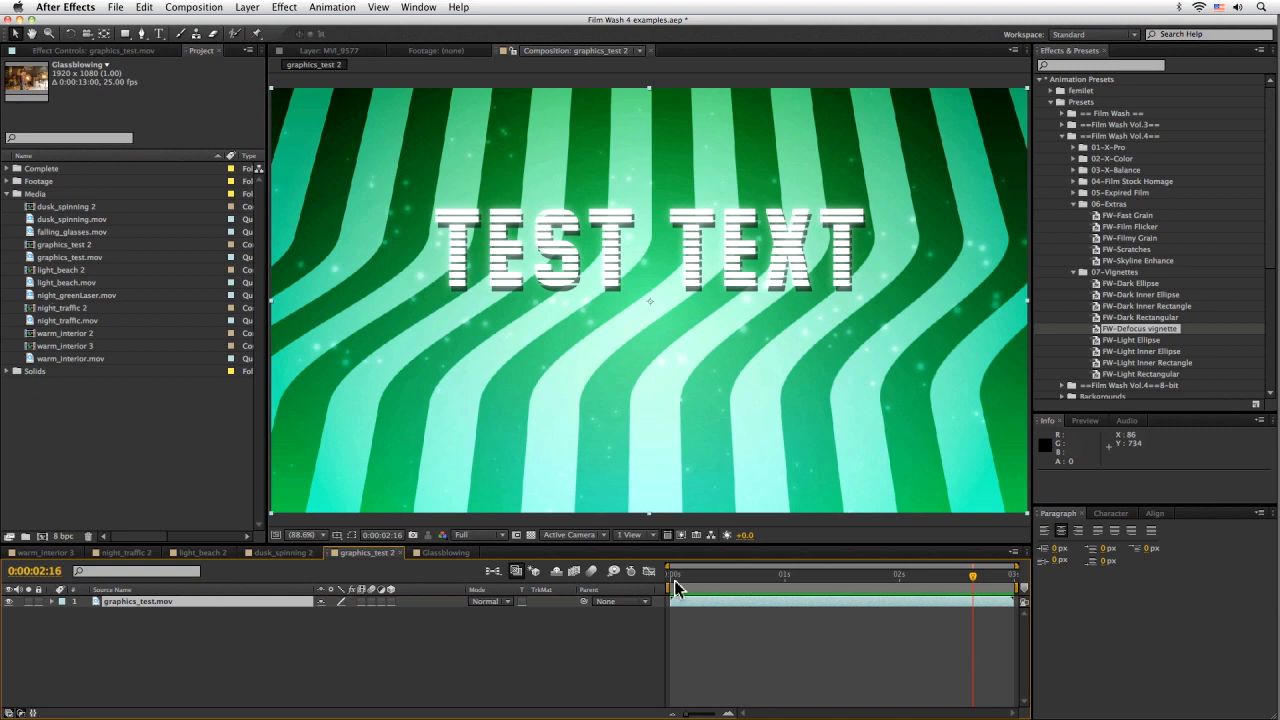
mouse_move(674, 576)
mouse_down()
mouse_move(928, 574)
mouse_move(971, 553)
mouse_move(703, 563)
mouse_move(846, 551)
mouse_move(967, 555)
mouse_move(685, 580)
mouse_move(846, 560)
mouse_move(1003, 565)
mouse_move(689, 582)
mouse_move(994, 557)
mouse_move(714, 592)
mouse_move(963, 576)
mouse_up()
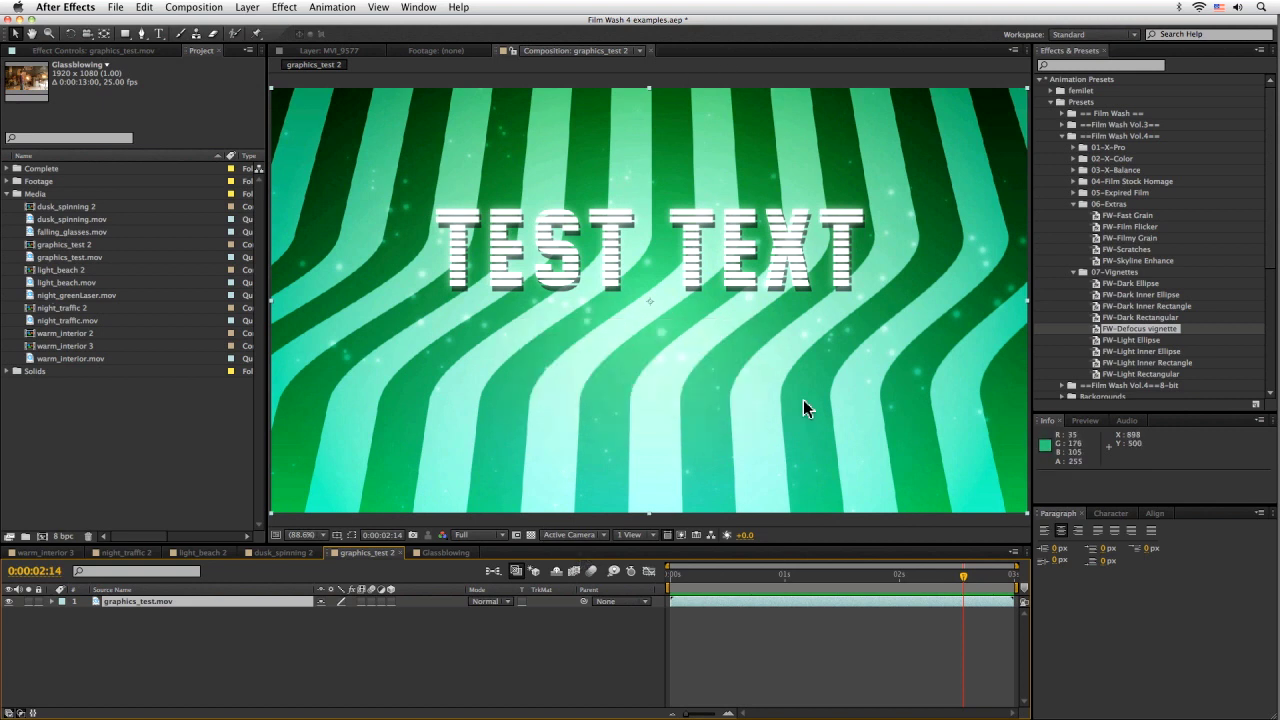
drag(738, 577, 935, 570)
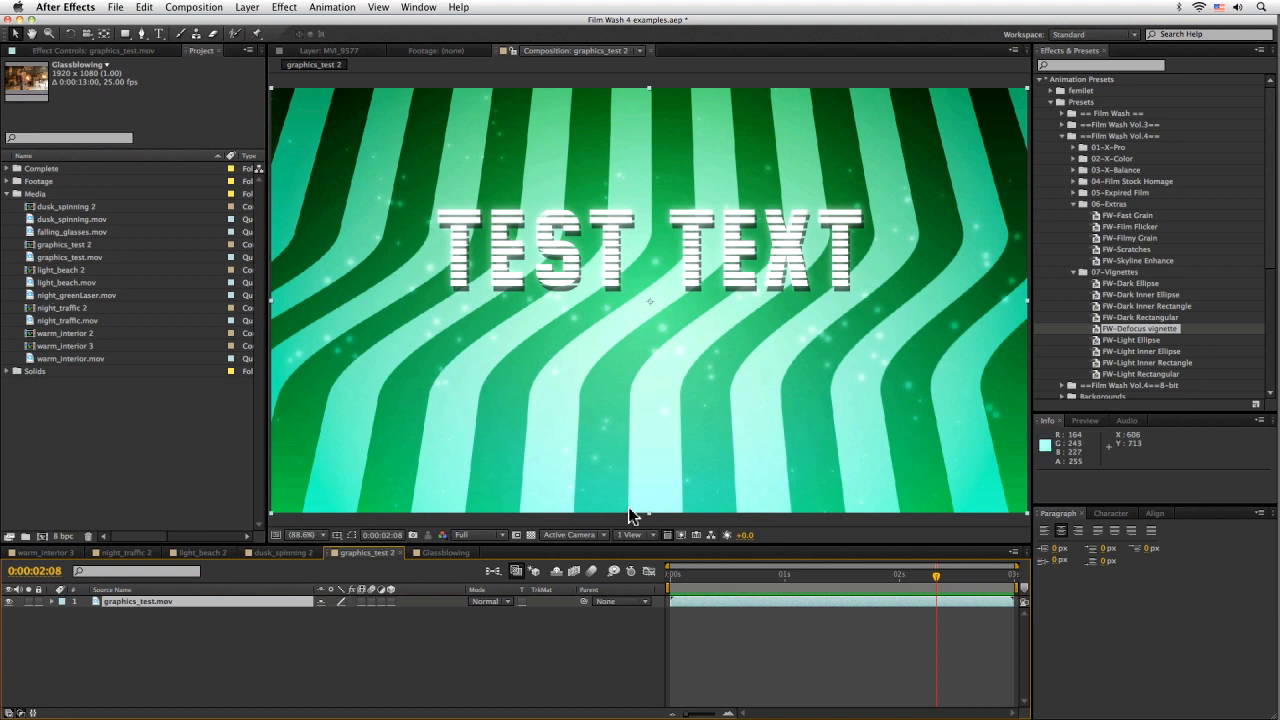
- Deselect the layer and collapse the 06-Extras and 07-Vignettes preset folders
click(214, 657)
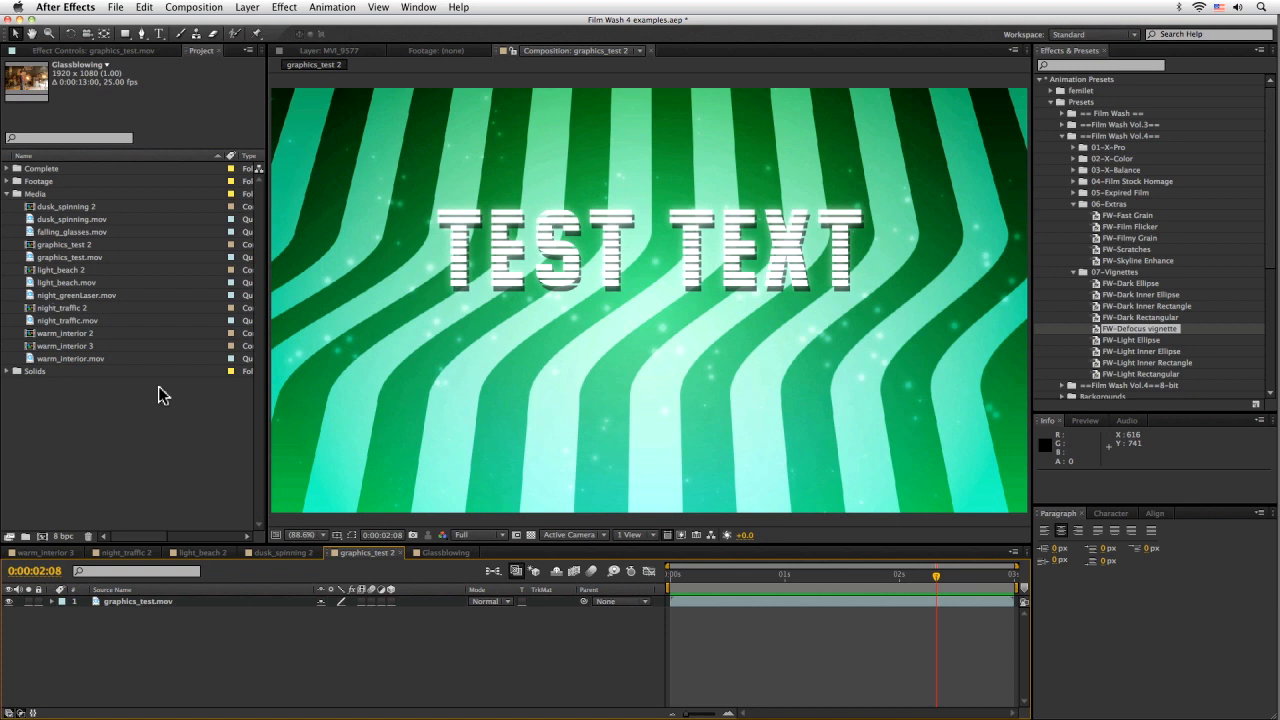
click(1073, 204)
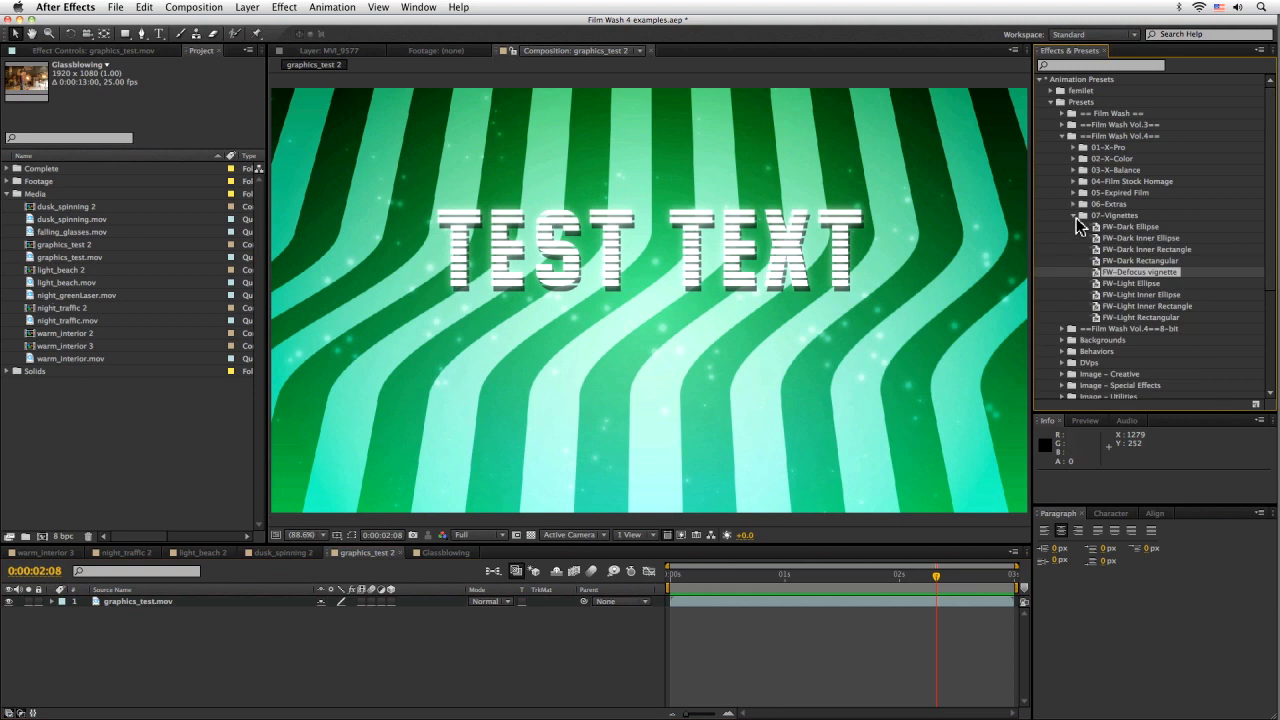
click(1073, 215)
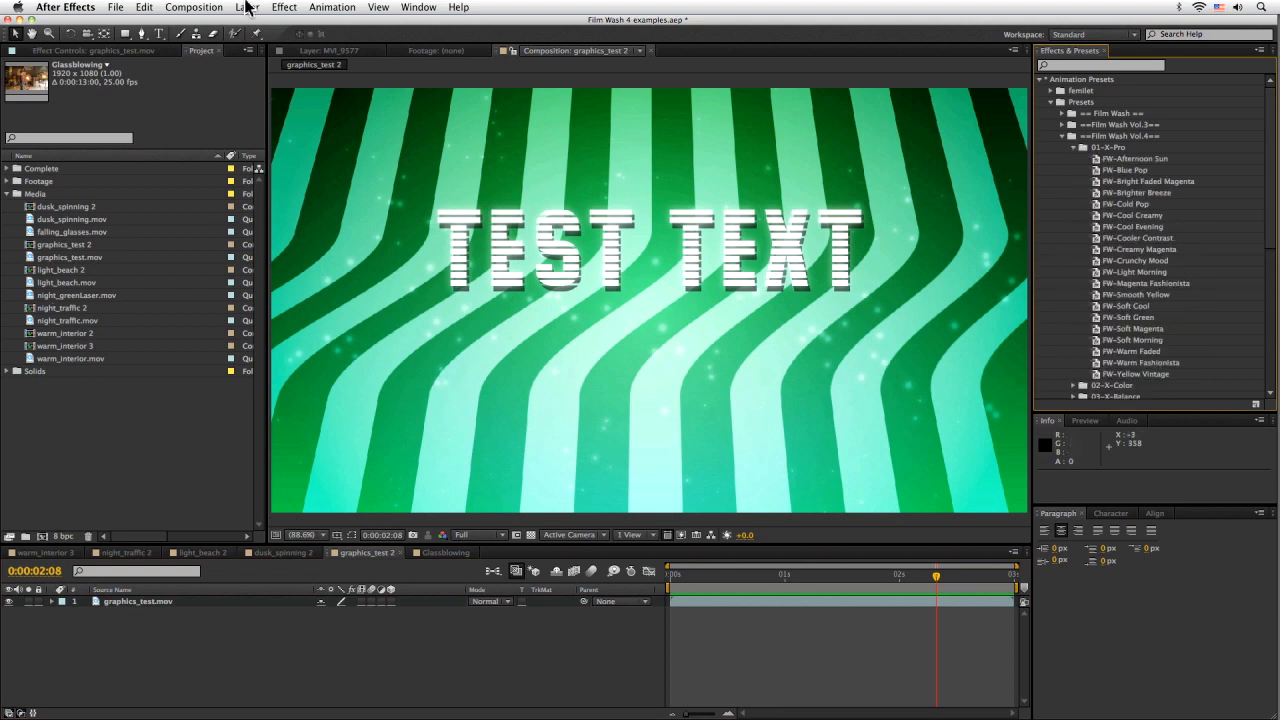
click(247, 8)
key(Escape)
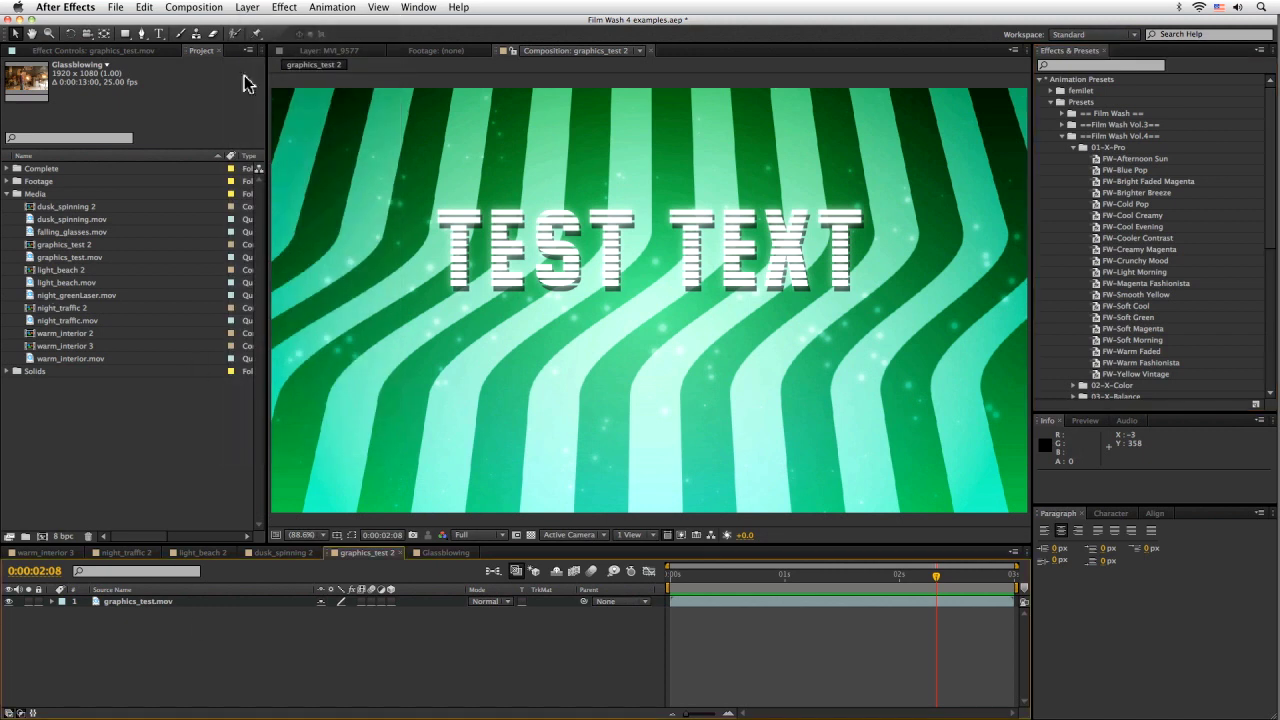
- Add an adjustment layer graded with FW-Yellow Vintage and solo-compare it against the ungraded footage
click(247, 8)
mouse_move(253, 23)
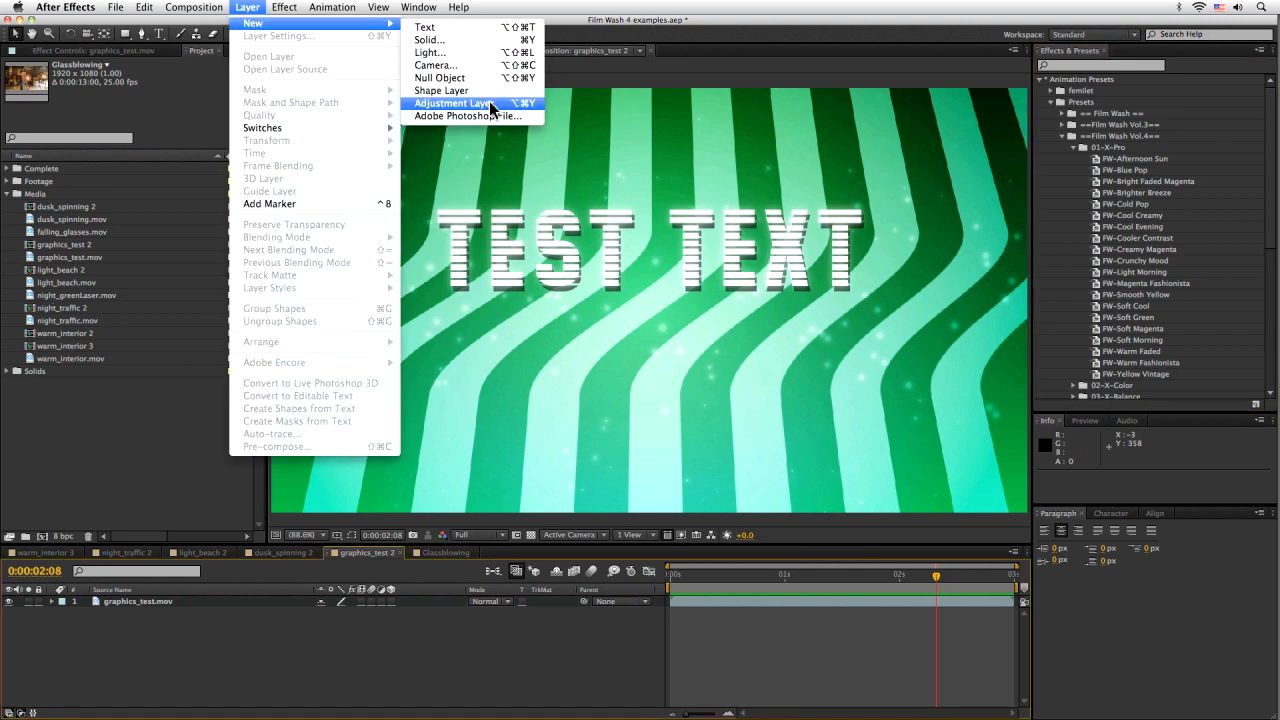
click(491, 104)
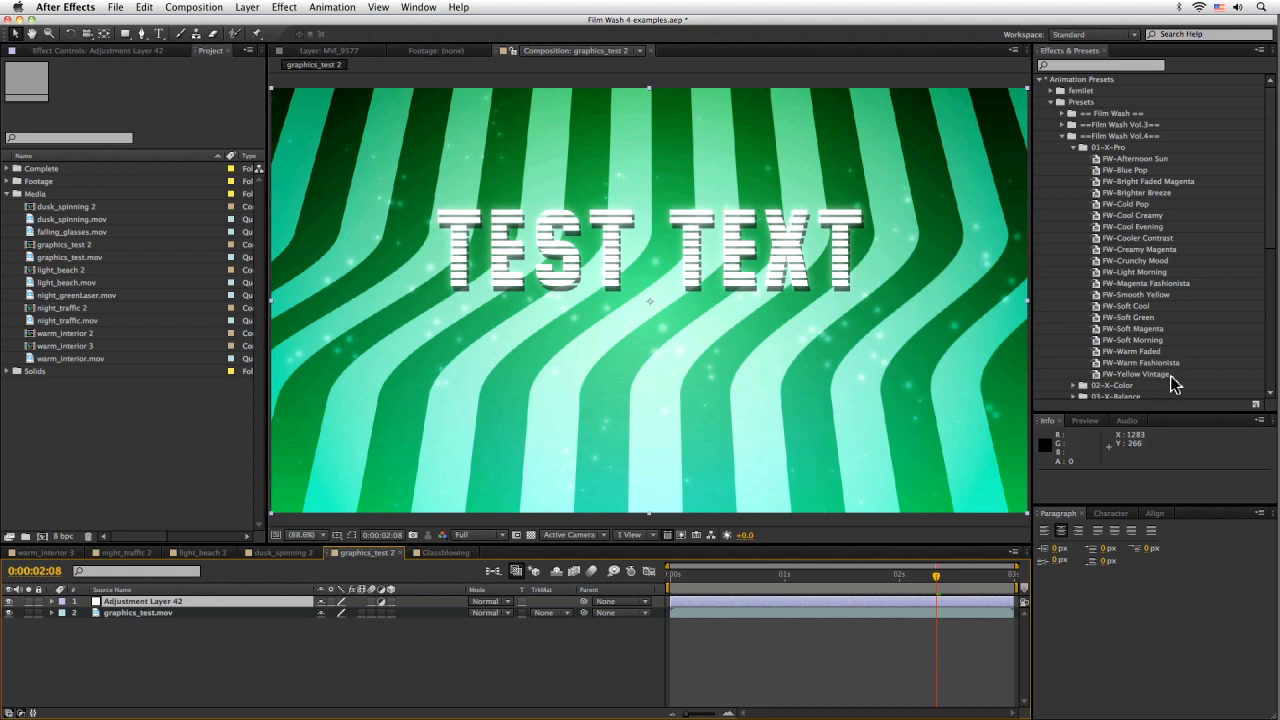
click(1163, 376)
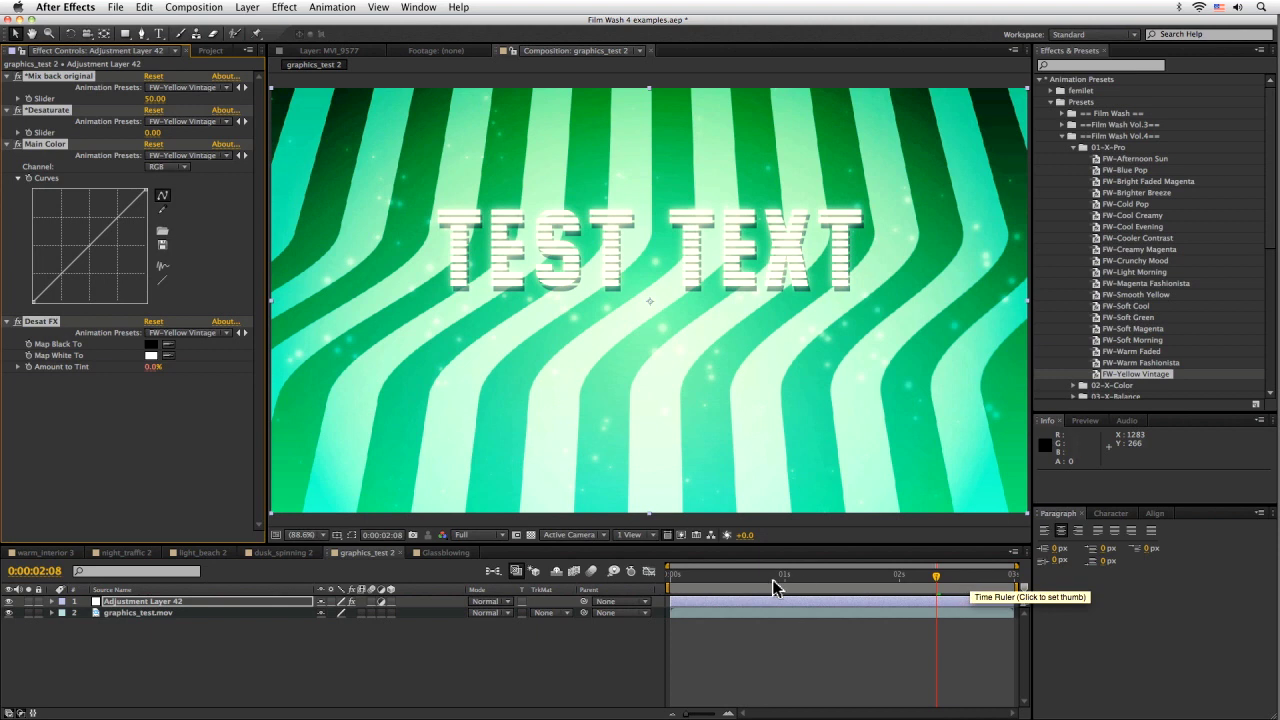
mouse_move(754, 576)
mouse_down()
mouse_move(729, 580)
mouse_move(908, 576)
mouse_up()
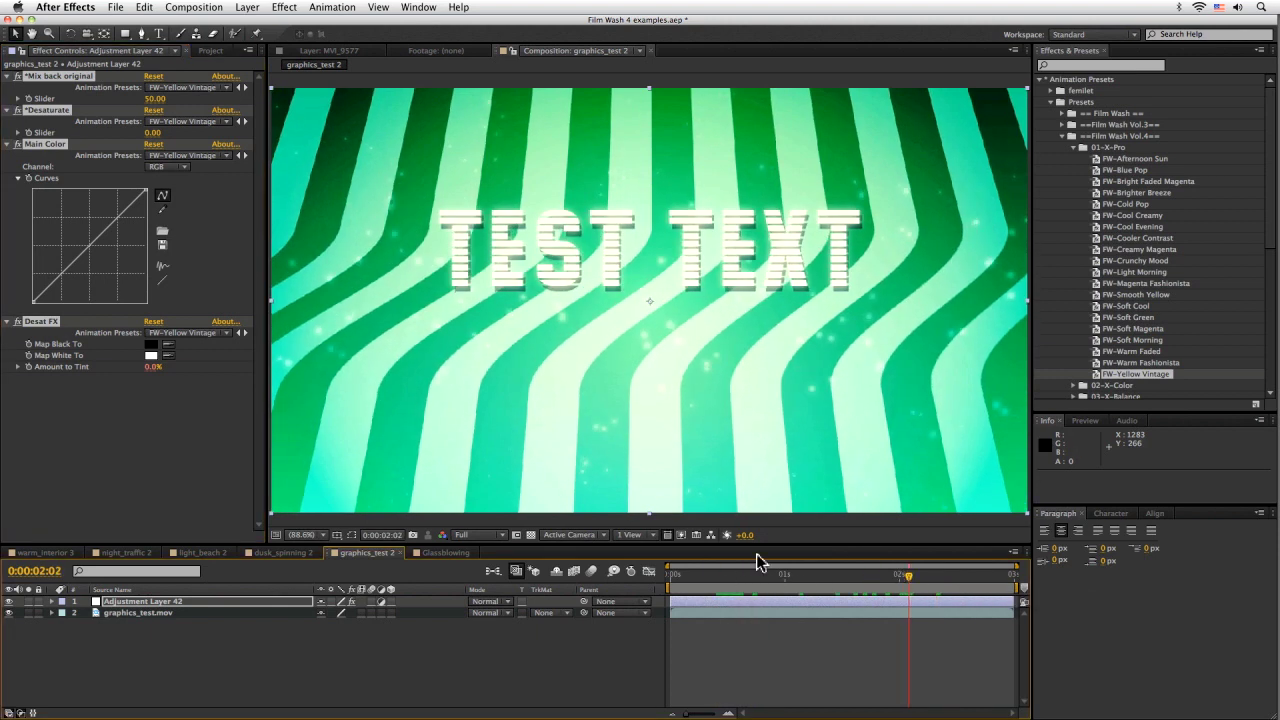
click(28, 612)
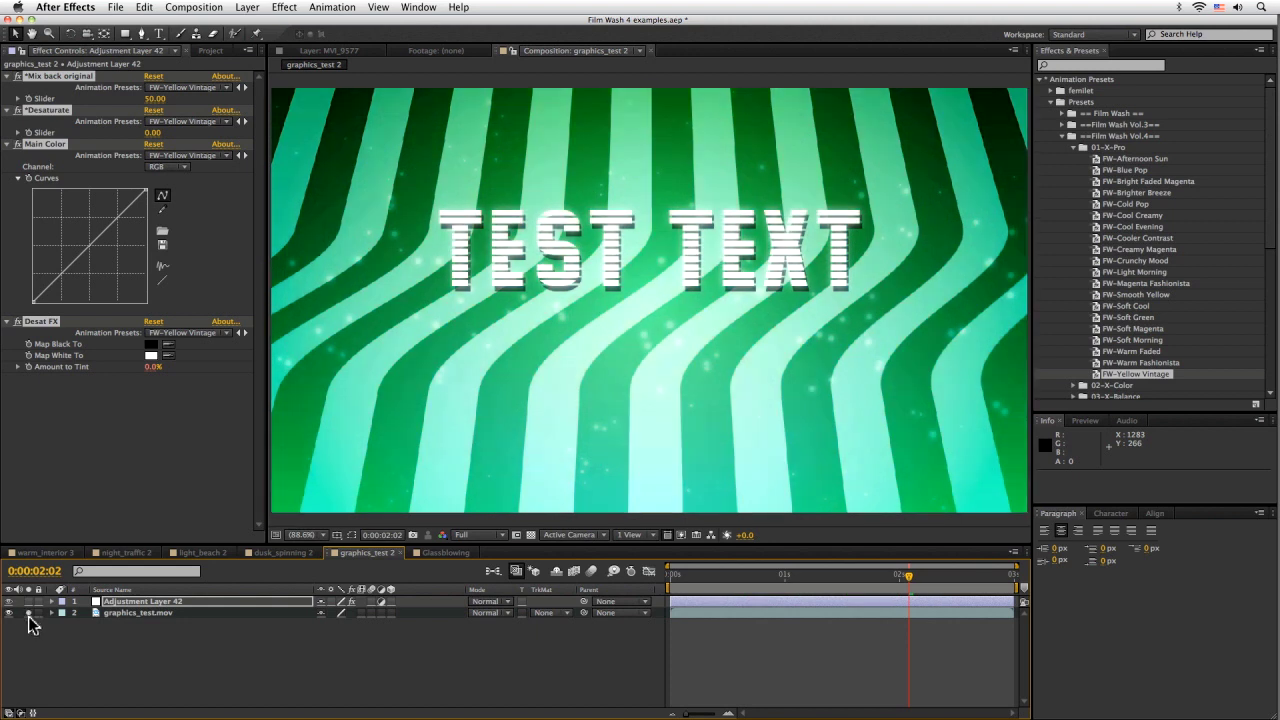
click(28, 620)
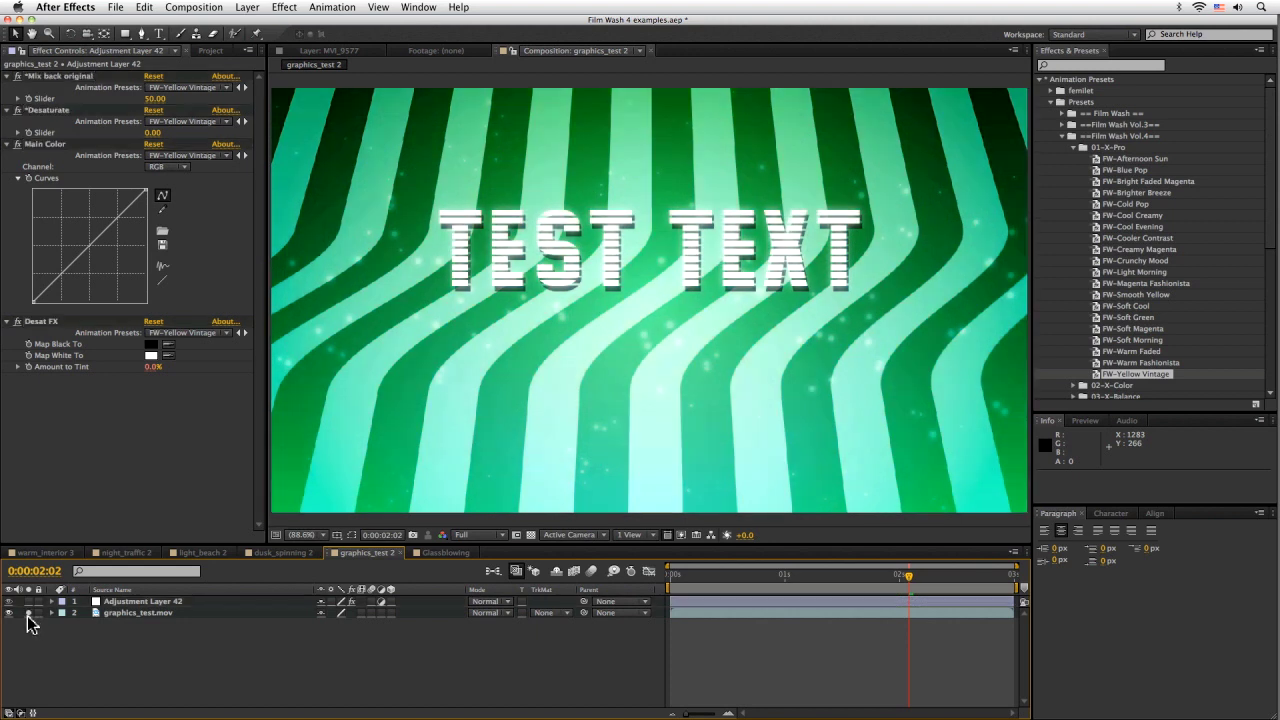
click(28, 613)
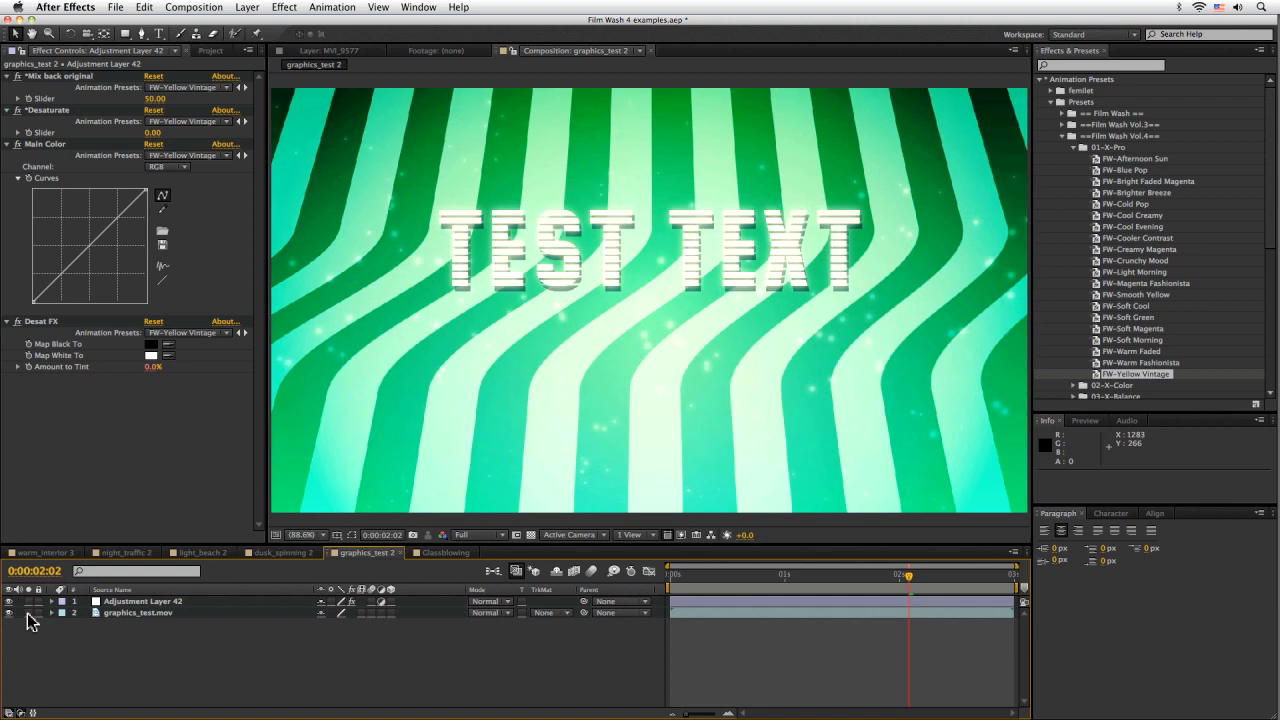
click(28, 613)
- Set Mix back original to 65 and rename the layer Yellow Vintage
click(117, 601)
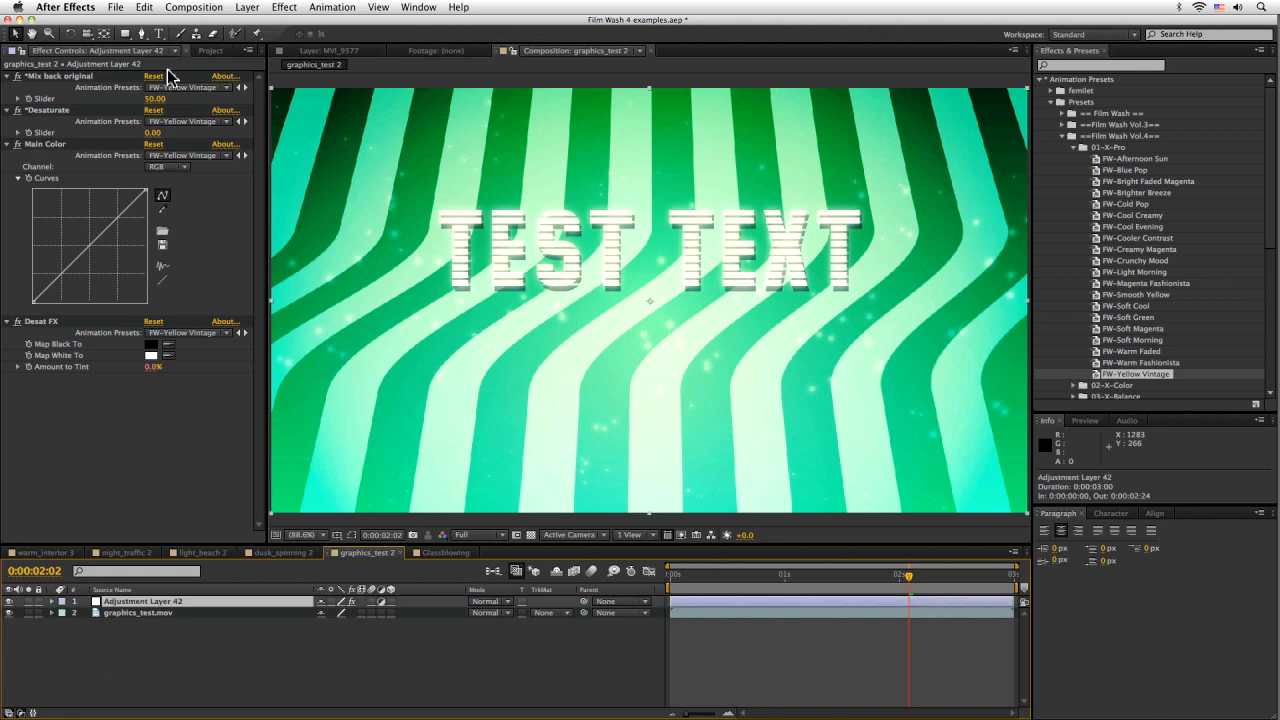
drag(150, 100, 163, 99)
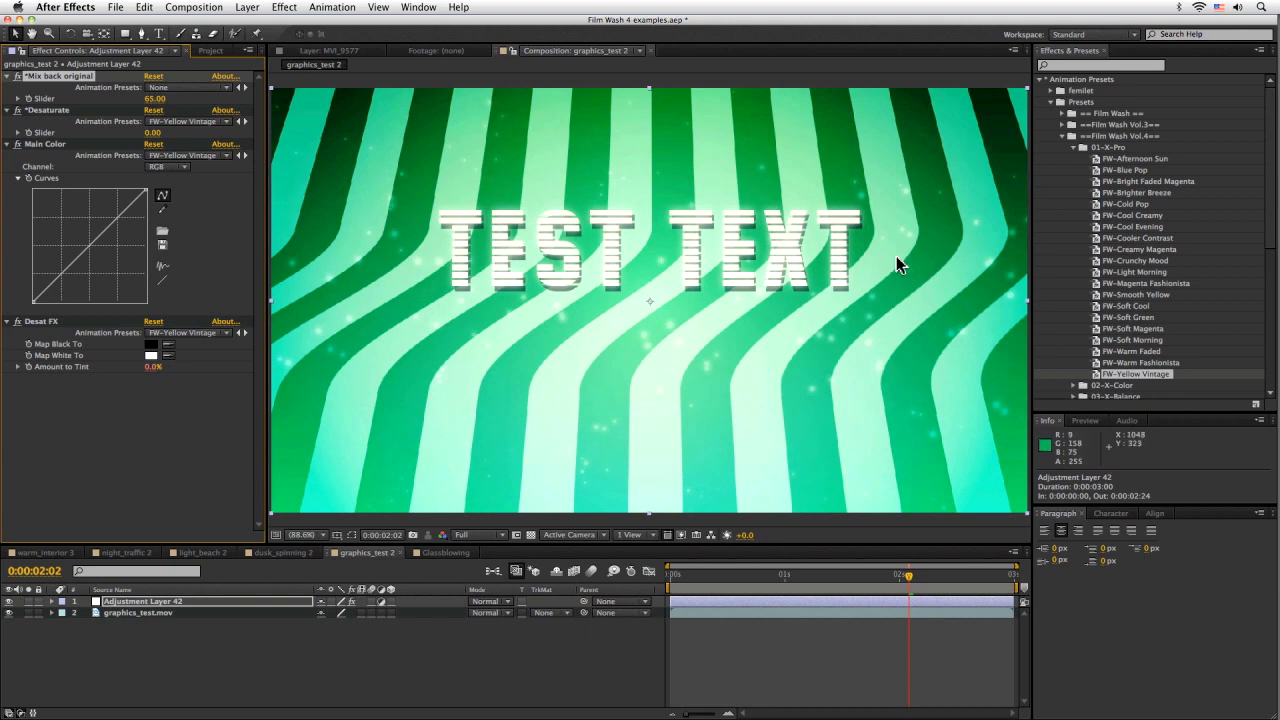
click(133, 601)
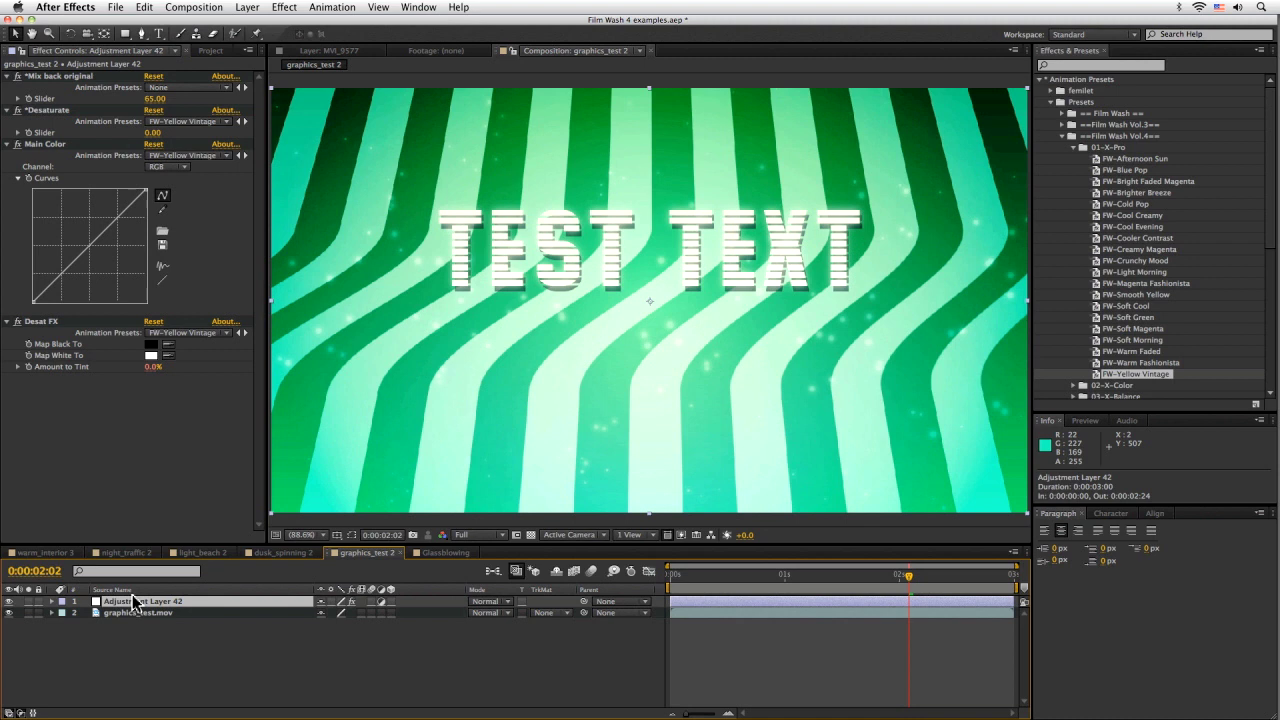
key(Return)
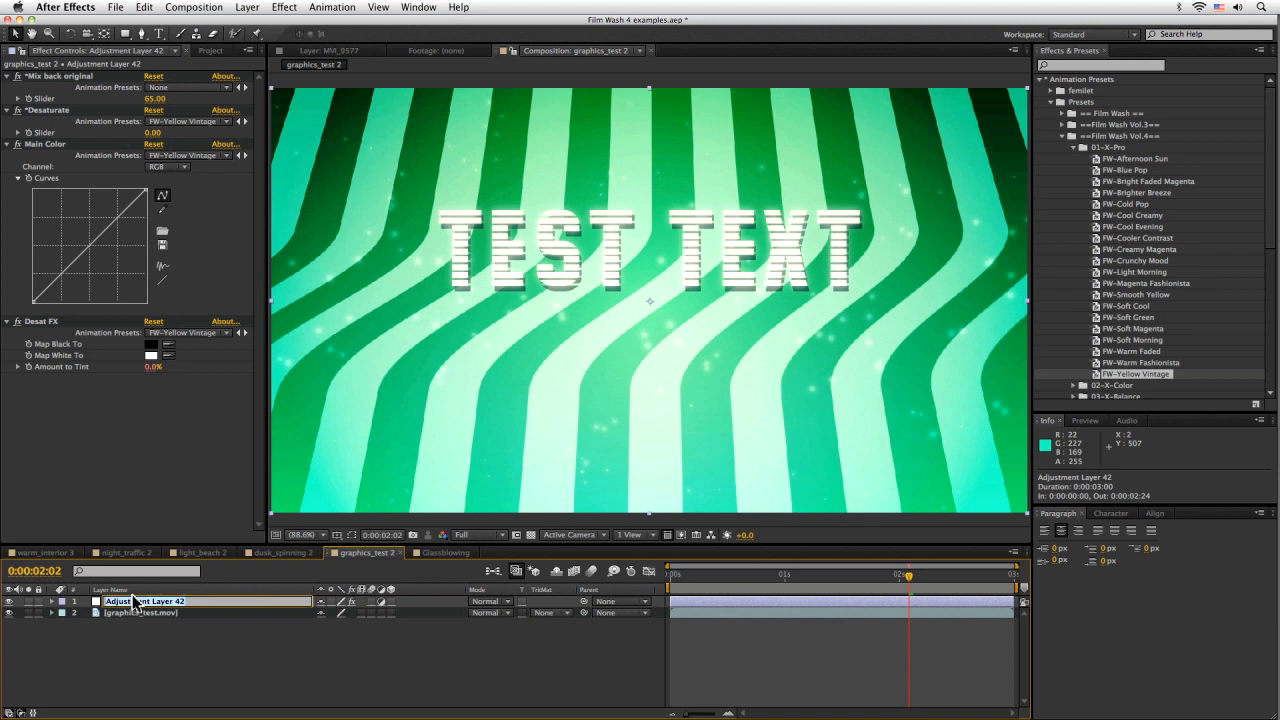
text(Yellow Vintage)
key(Return)
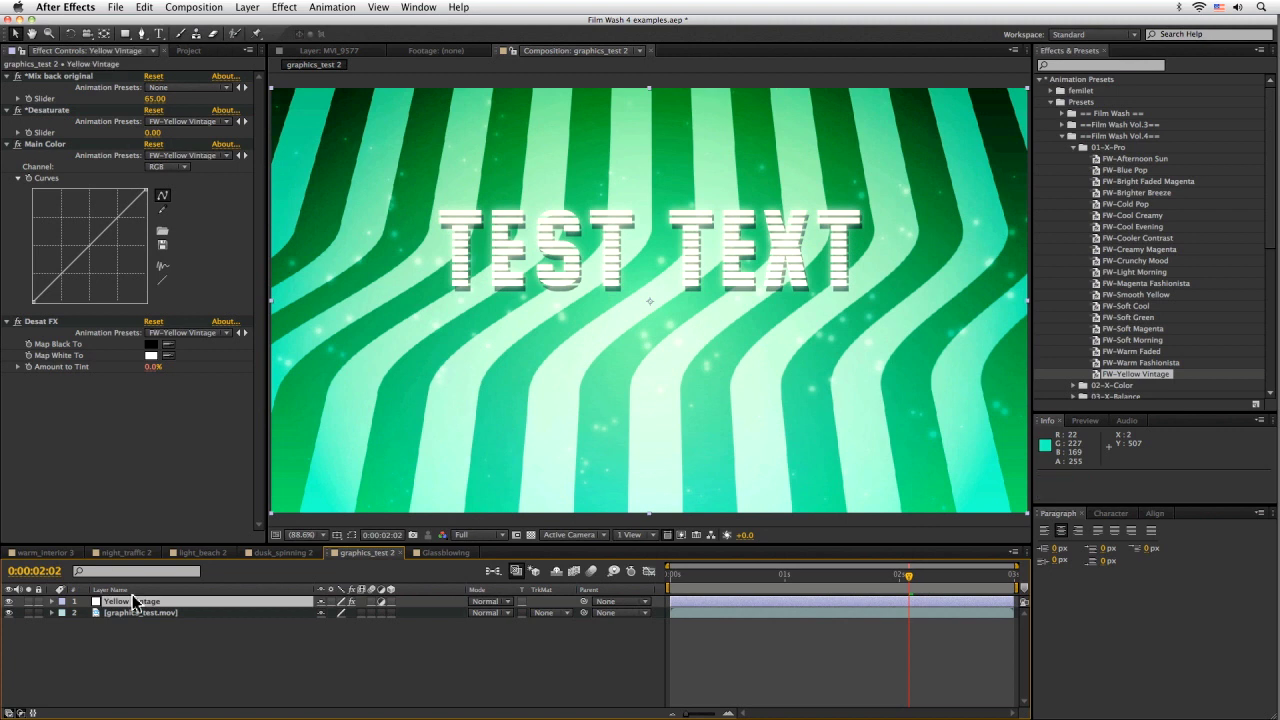
- Add a second adjustment layer and pick the FW-Brighter Breeze preset from 01-X-Pro
click(252, 7)
mouse_move(253, 23)
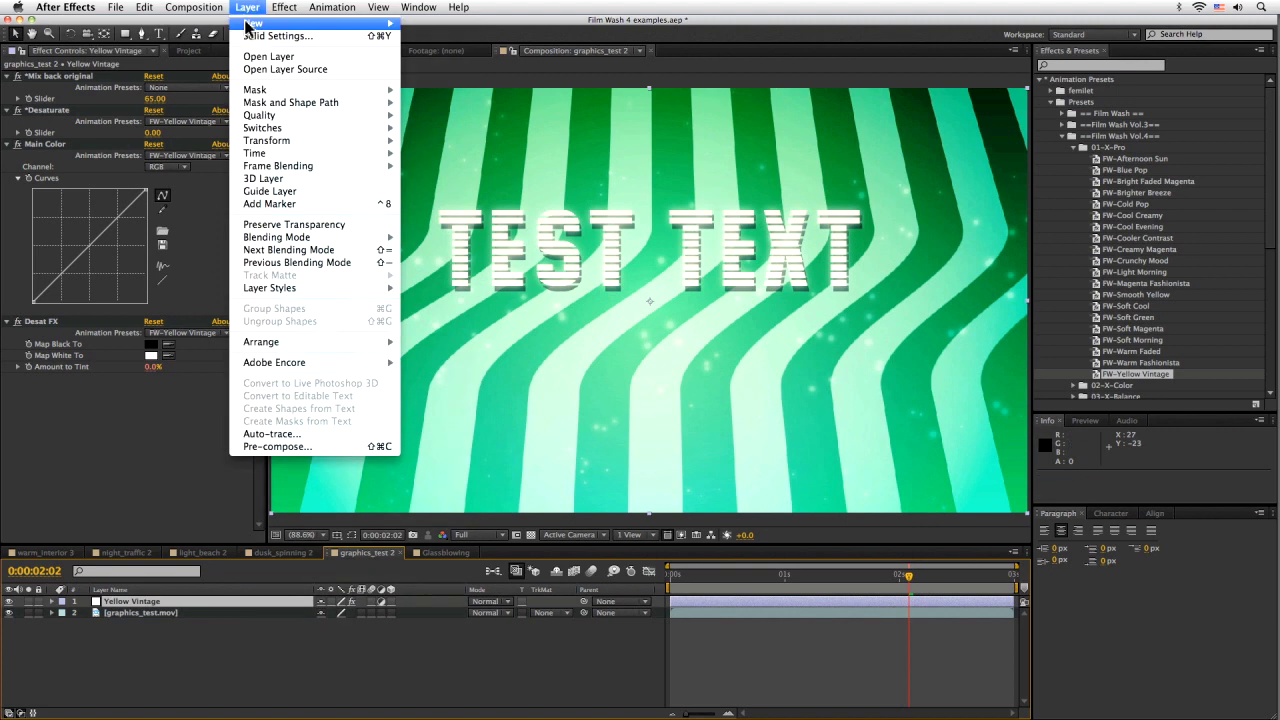
click(450, 106)
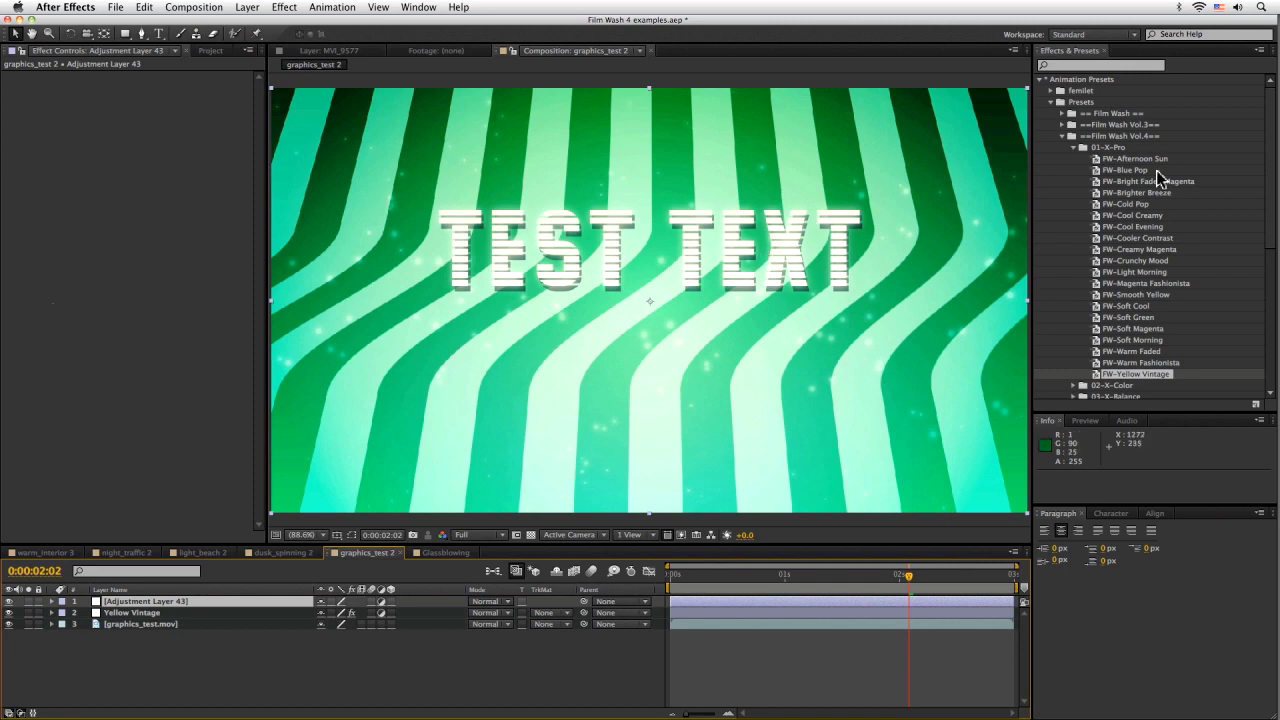
drag(1265, 237, 1258, 285)
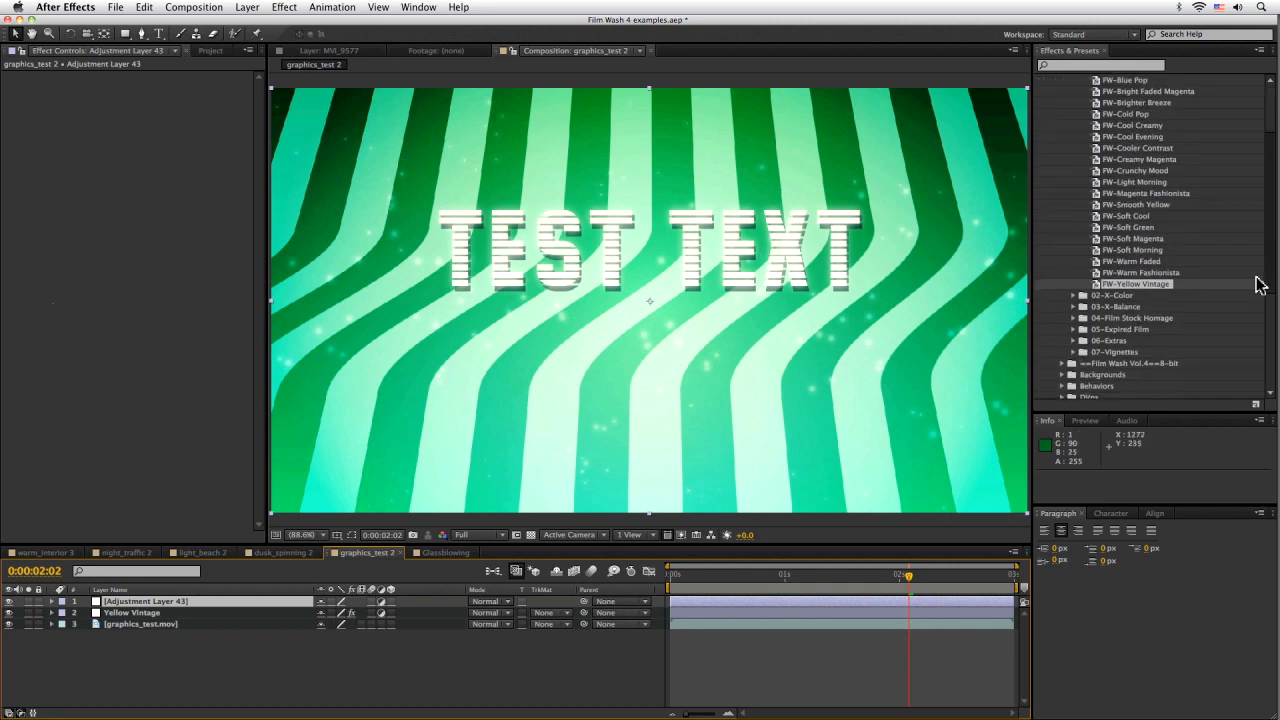
scroll(1258, 285, up, 3)
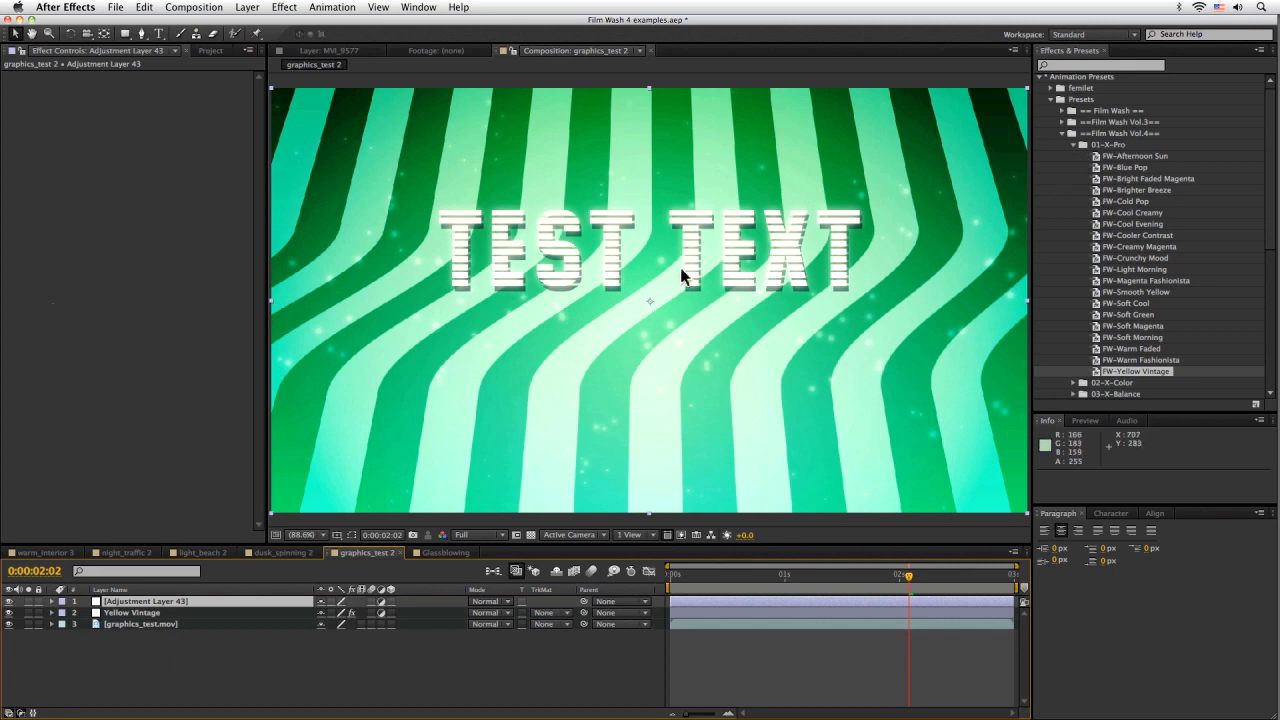
click(1140, 190)
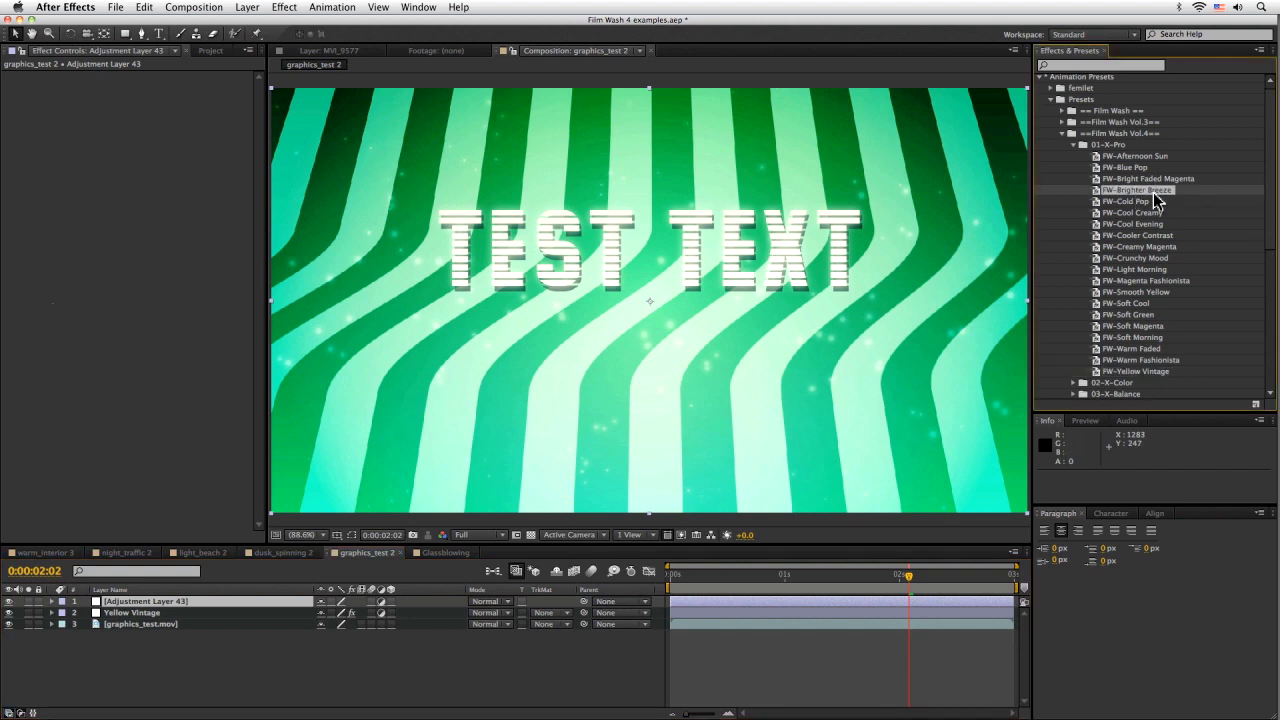
- Apply FW-Brighter Breeze to the new adjustment layer and mix back original at 72
double_click(1153, 193)
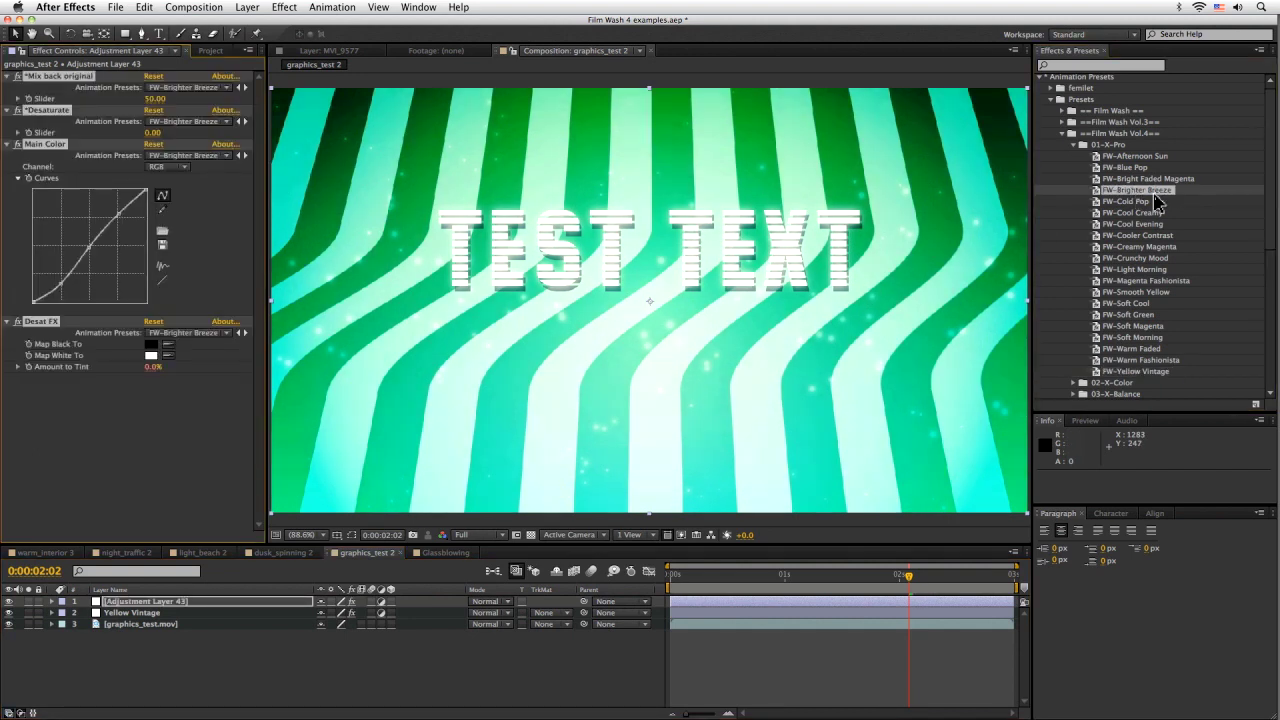
click(9, 601)
click(9, 601)
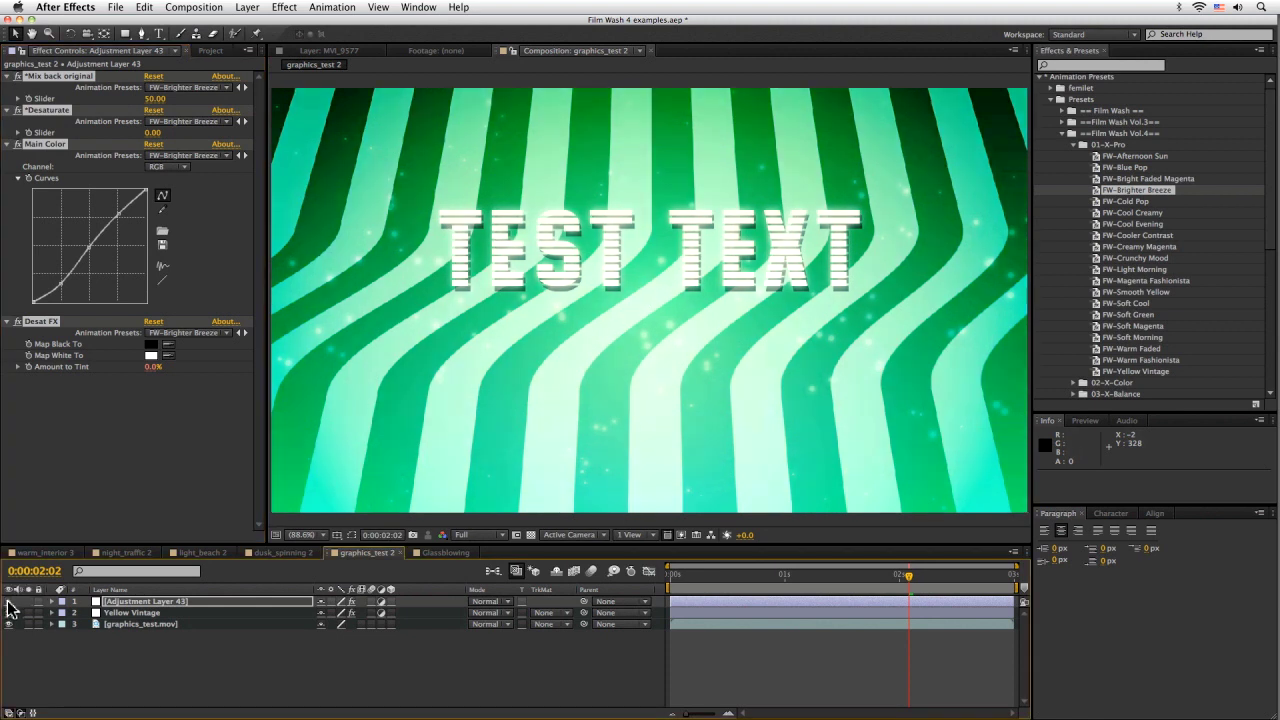
click(9, 601)
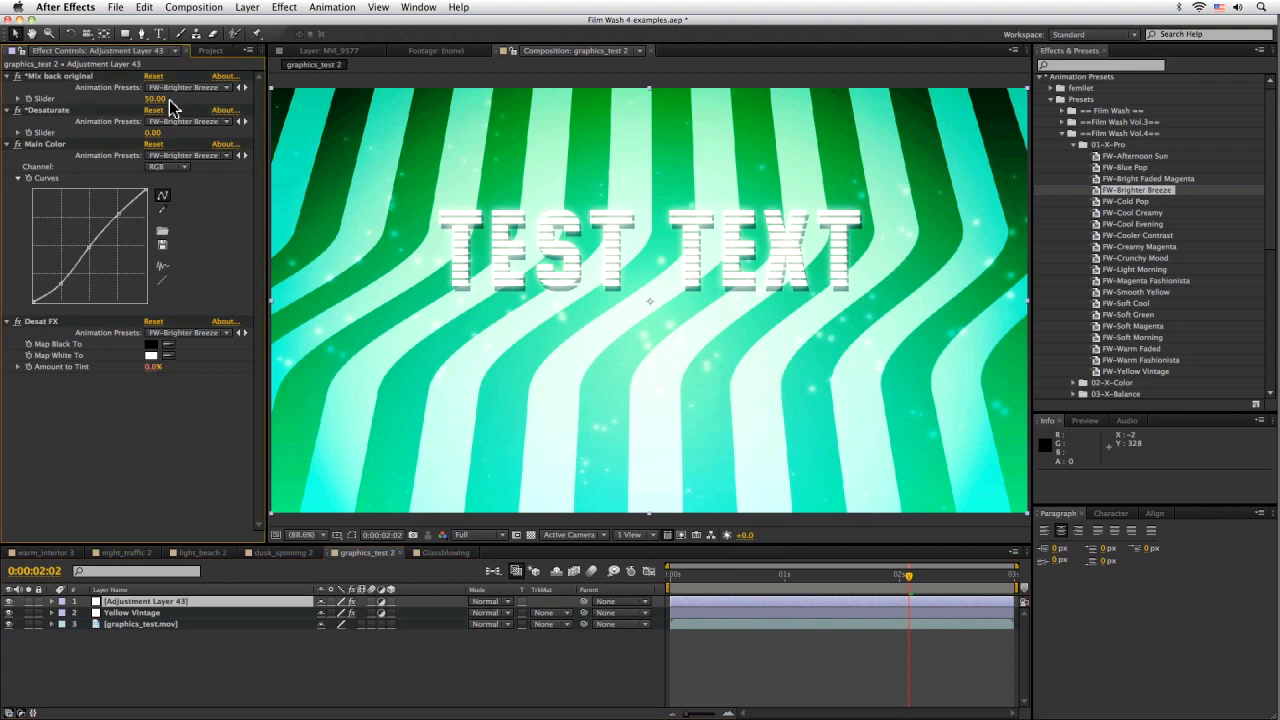
drag(155, 98, 170, 98)
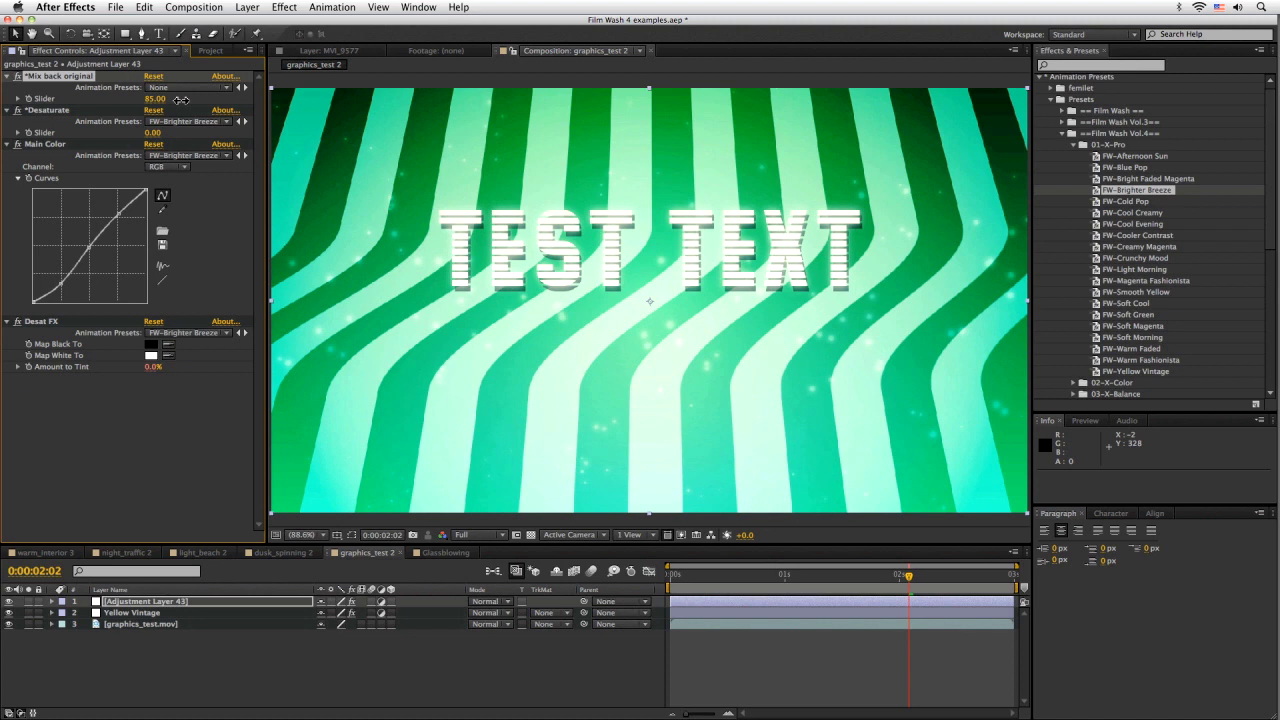
click(6, 601)
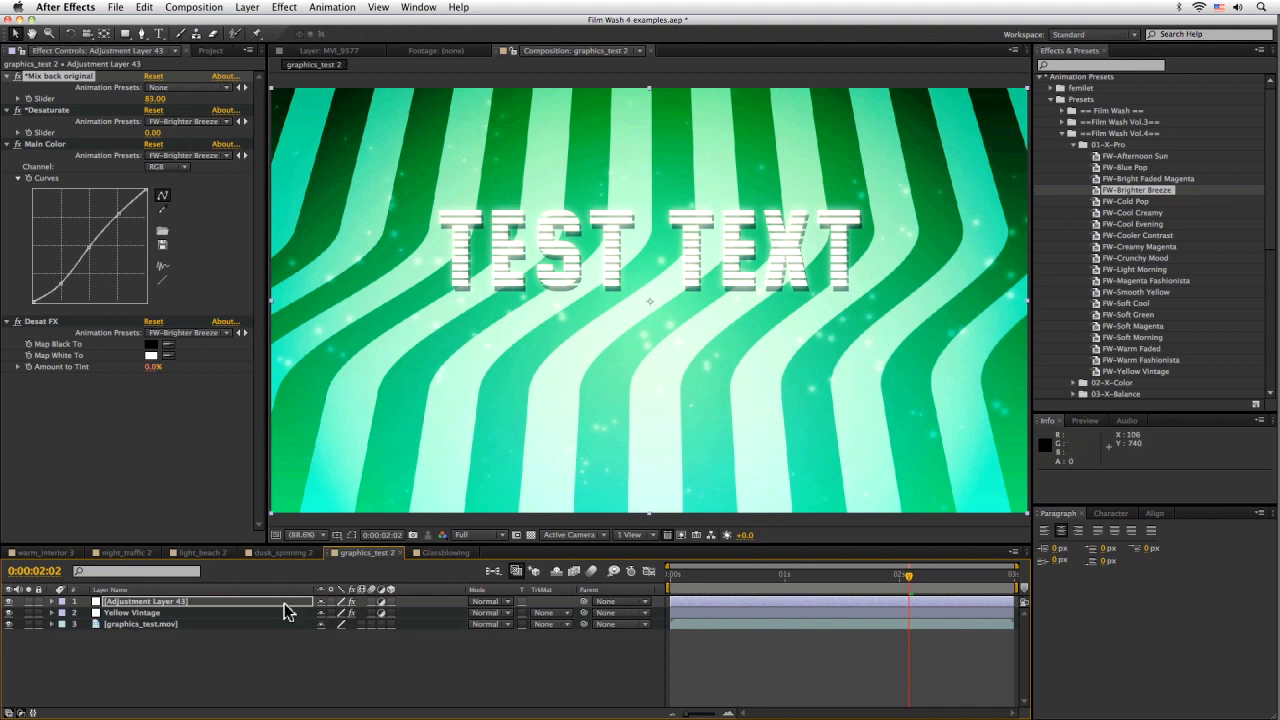
- Rename the top adjustment layer Brighter Breeze
click(214, 668)
click(172, 600)
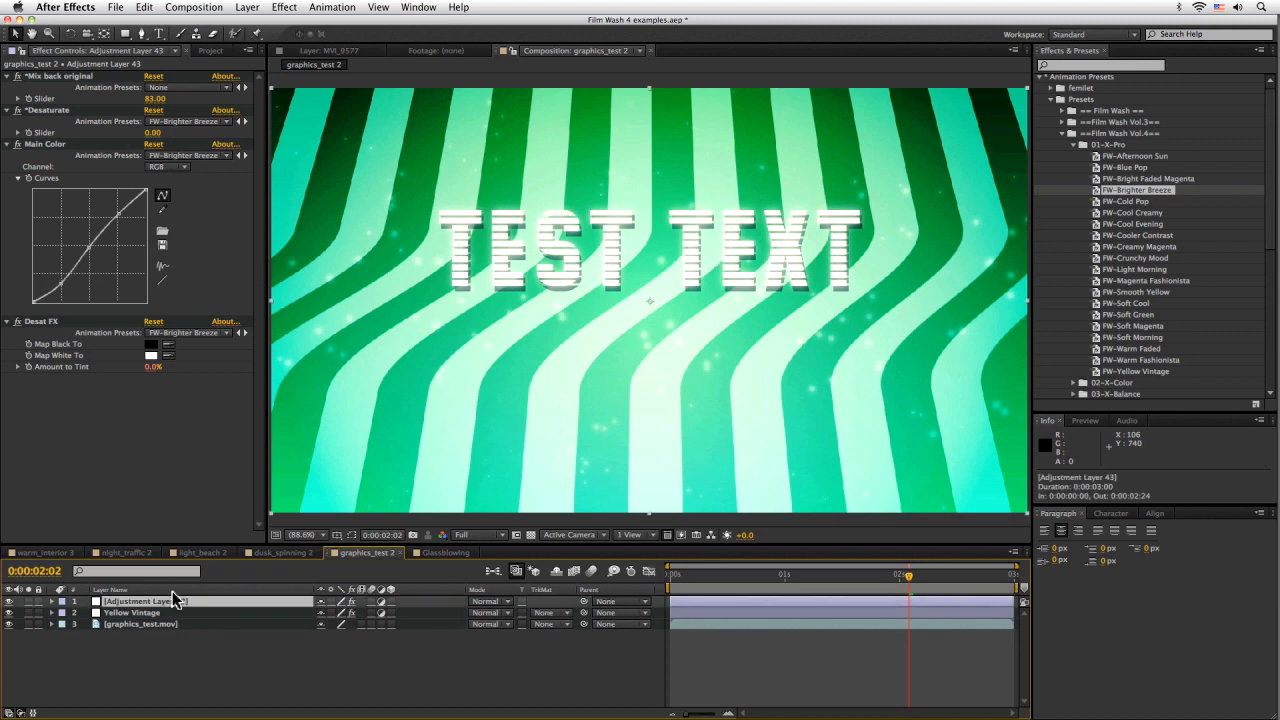
key(Return)
text(r)
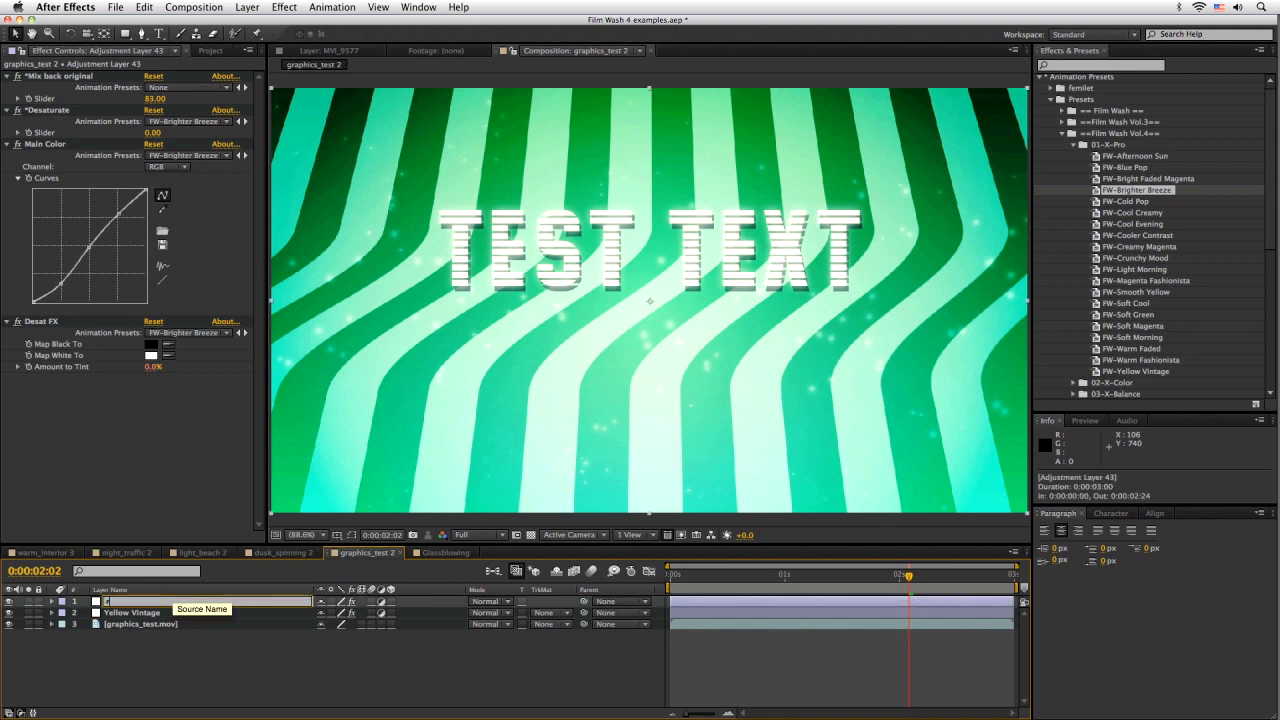
text( Breeze)
key(Return)
- Add Adjustment Layer 44 and select FW-Fujichrome 1 from the 04-Film Stock Homage presets
click(247, 7)
mouse_move(253, 23)
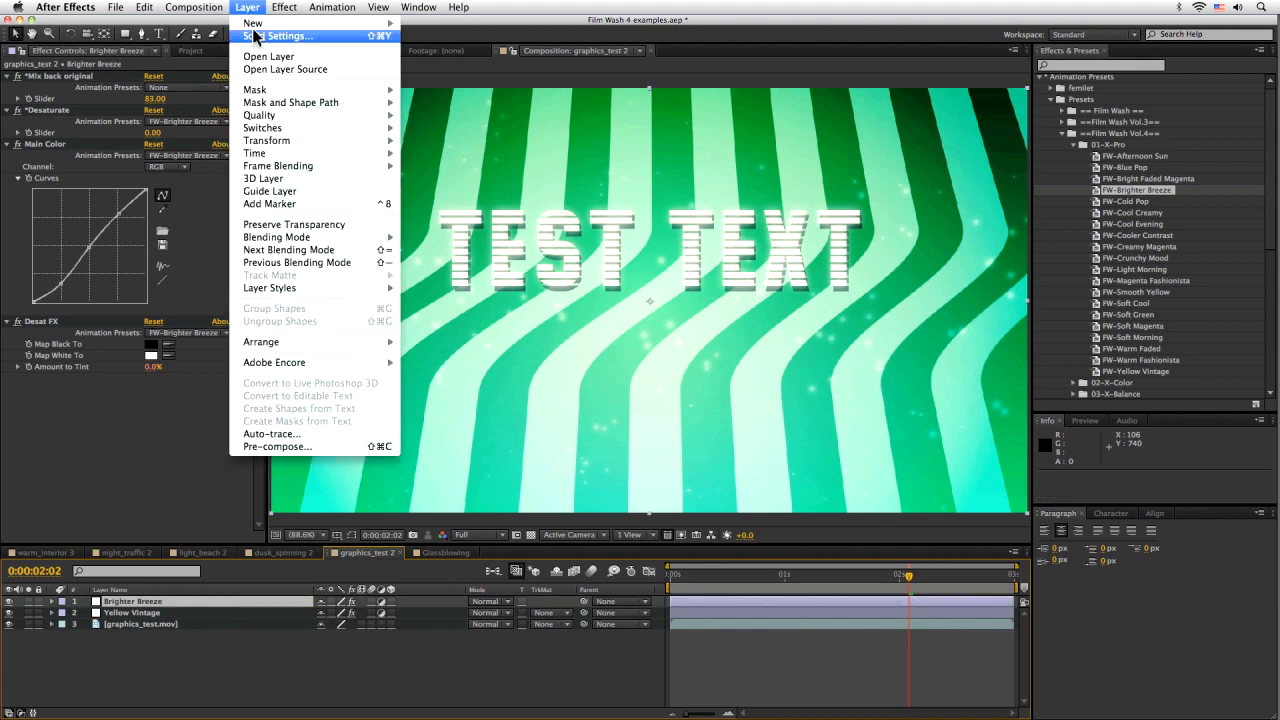
click(473, 105)
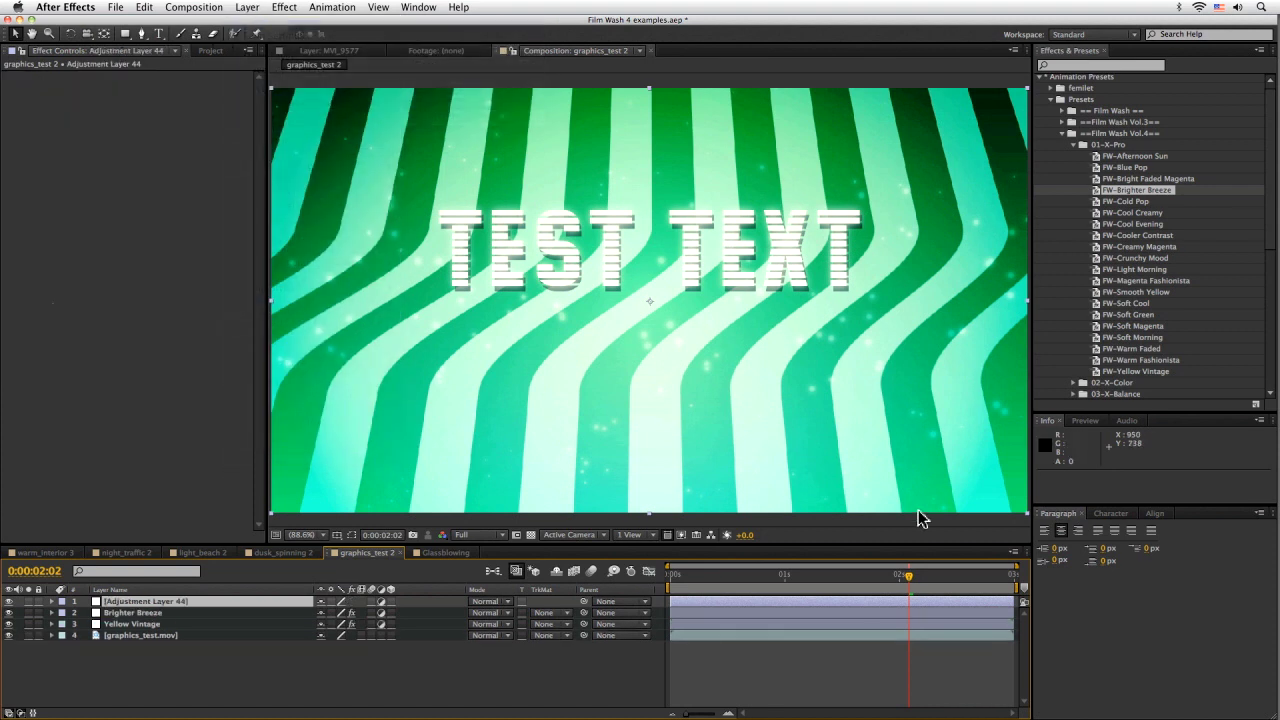
click(1073, 144)
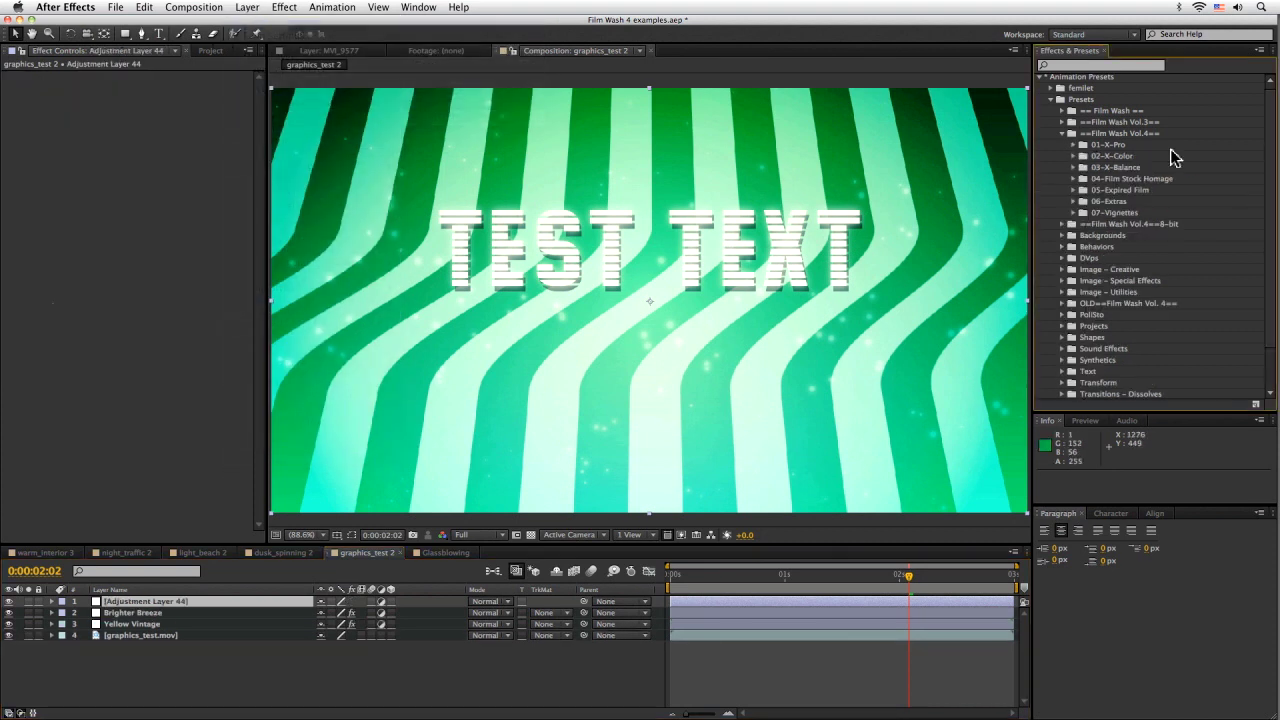
click(1073, 178)
scroll(1163, 181, down, 3)
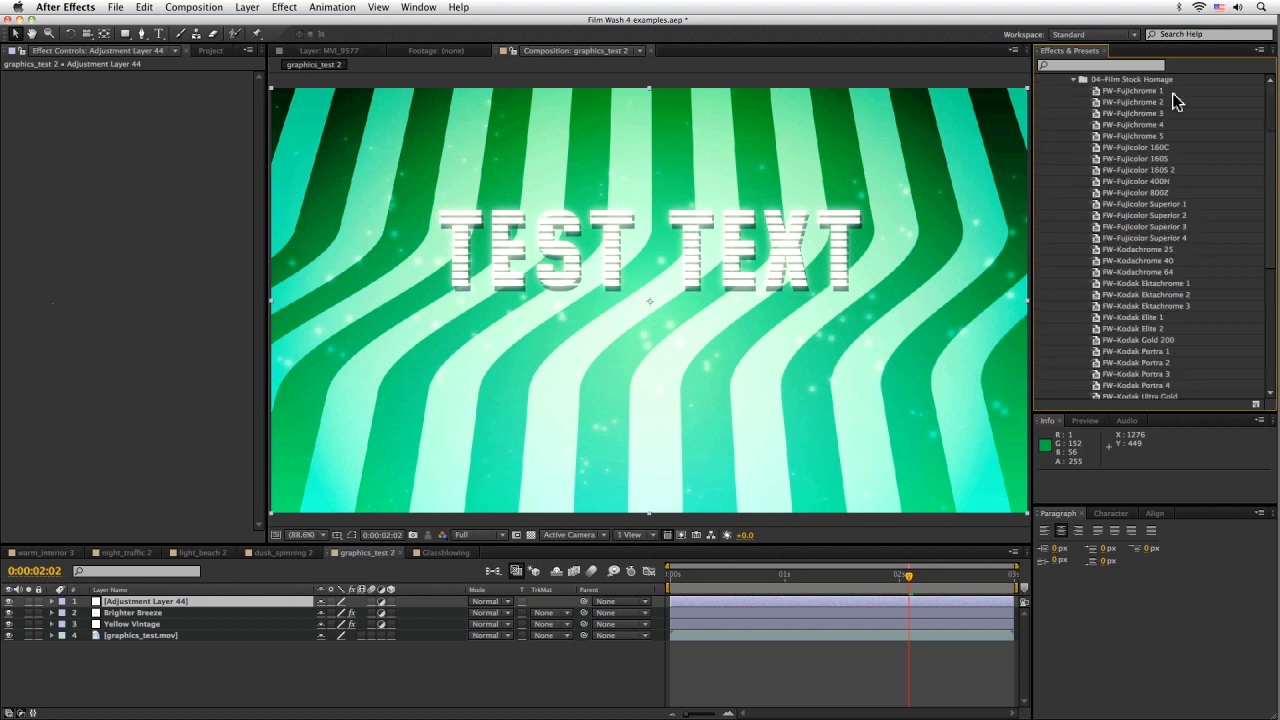
mouse_move(1268, 162)
mouse_down()
mouse_move(1266, 215)
mouse_move(1257, 129)
mouse_move(1252, 178)
mouse_move(1257, 157)
mouse_move(1057, 149)
mouse_up()
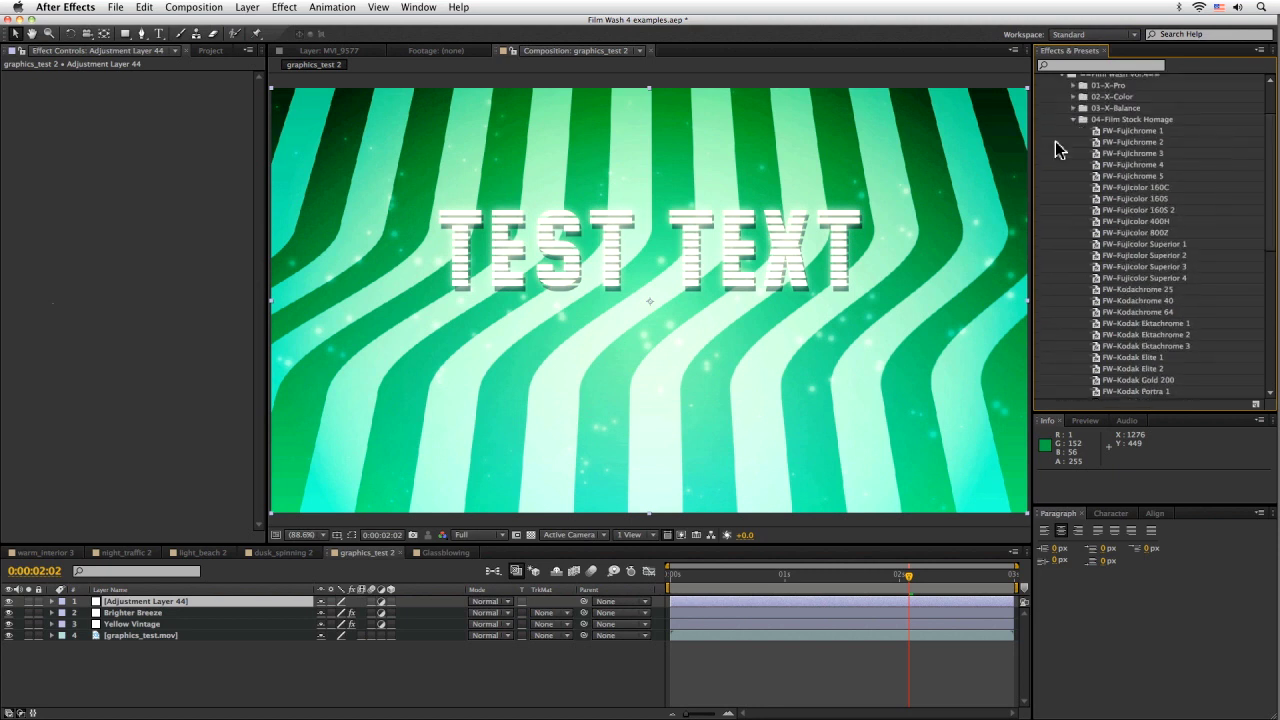
click(1143, 137)
- Apply FW-Fujichrome 1 to Adjustment Layer 44 with Mix back original at 79
drag(995, 294, 993, 296)
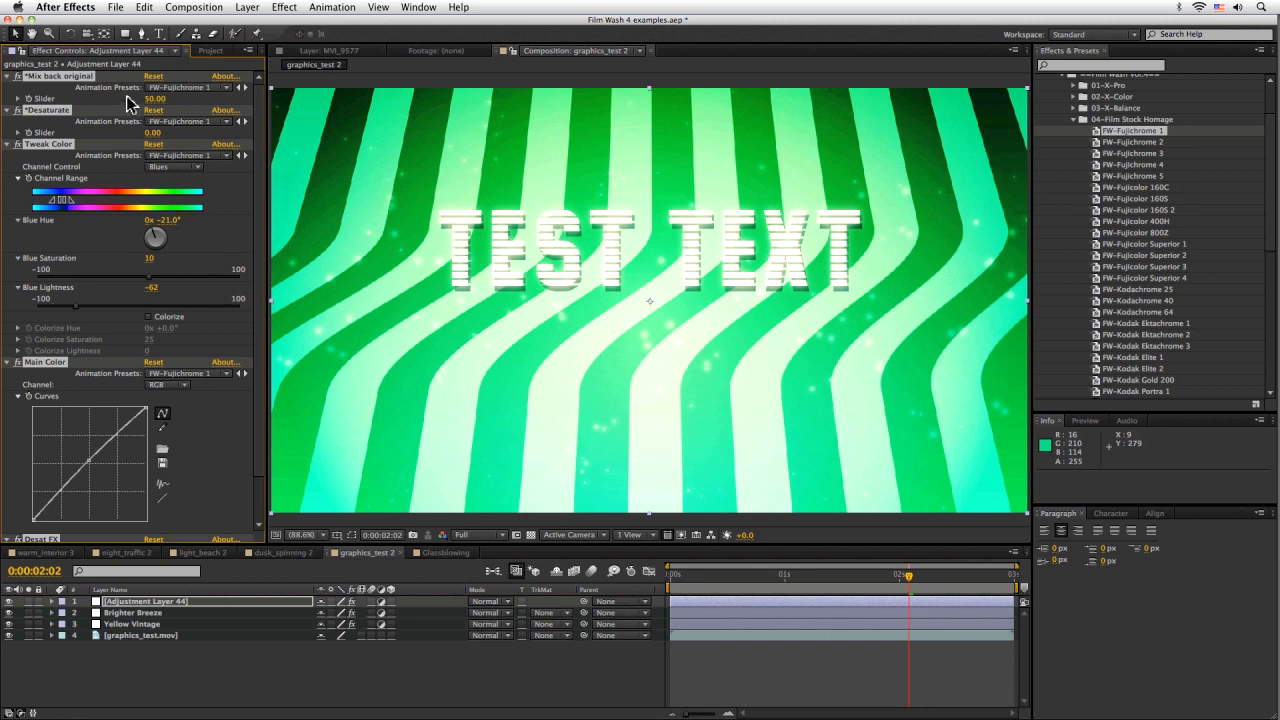
key(ctrl+Right)
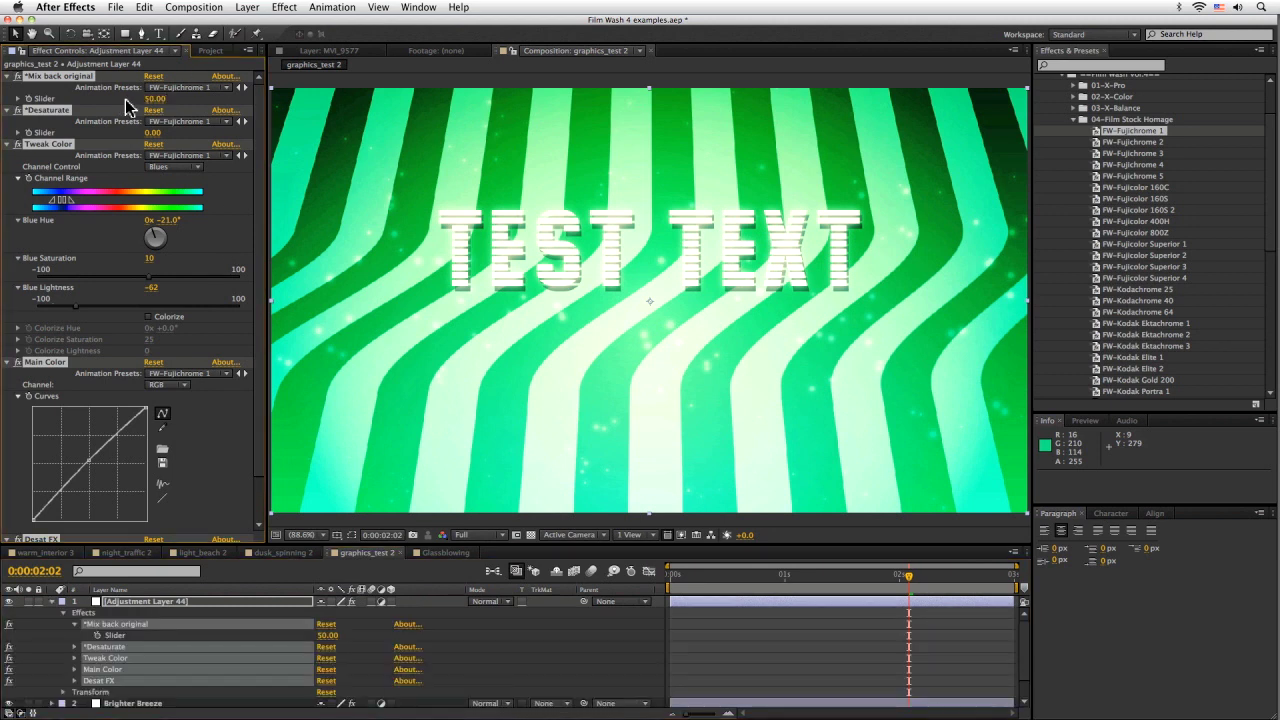
click(14, 100)
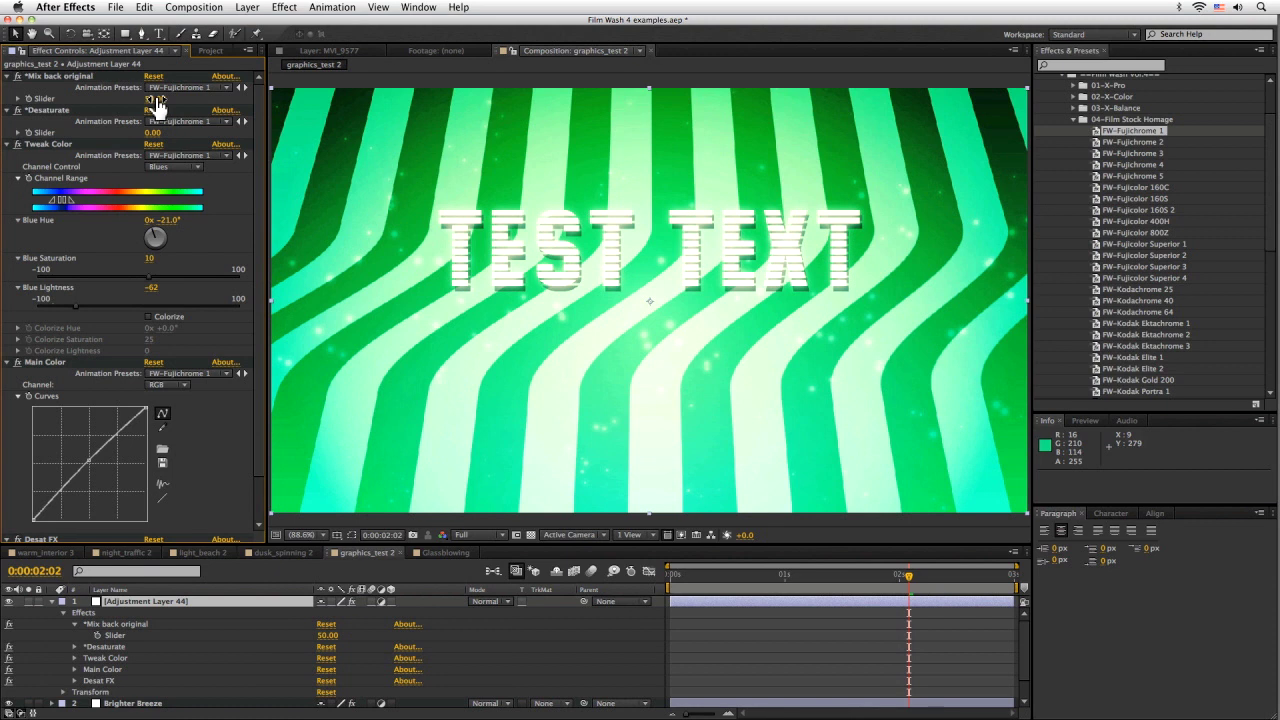
drag(157, 101, 174, 98)
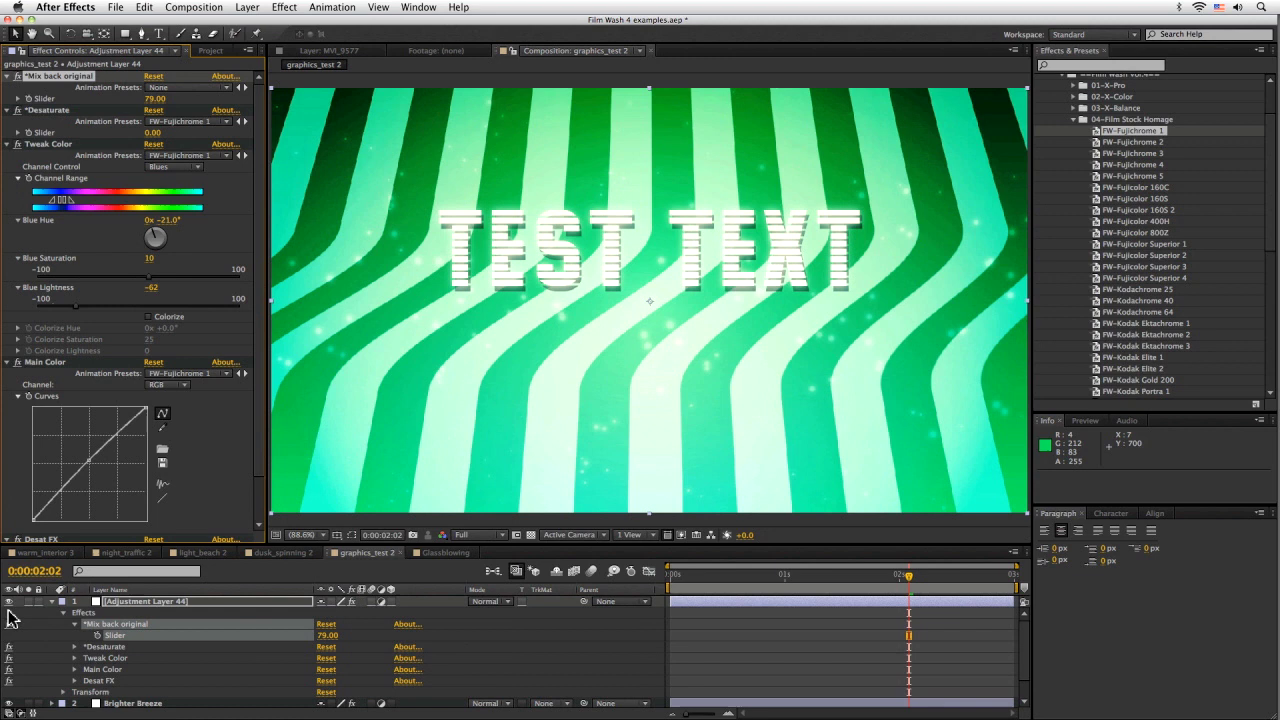
click(55, 612)
click(52, 602)
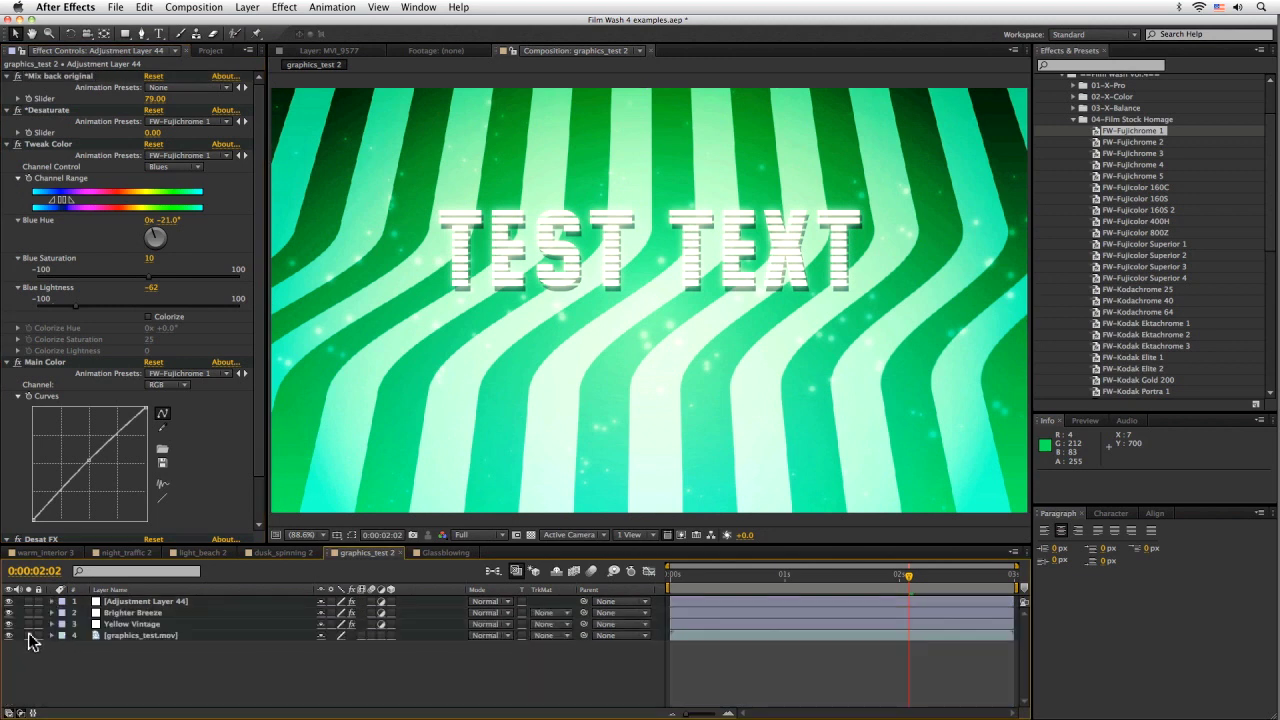
- Solo-compare graded and ungraded footage, then add another empty adjustment layer
click(27, 635)
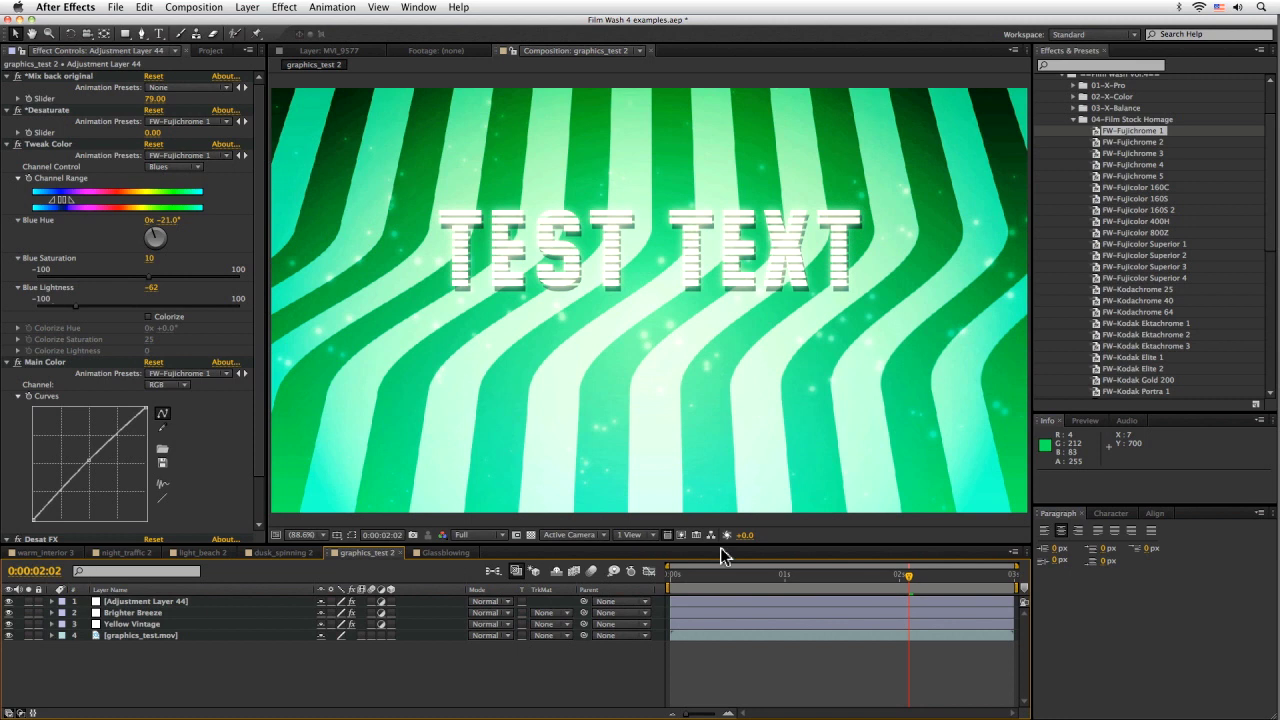
drag(707, 575, 963, 575)
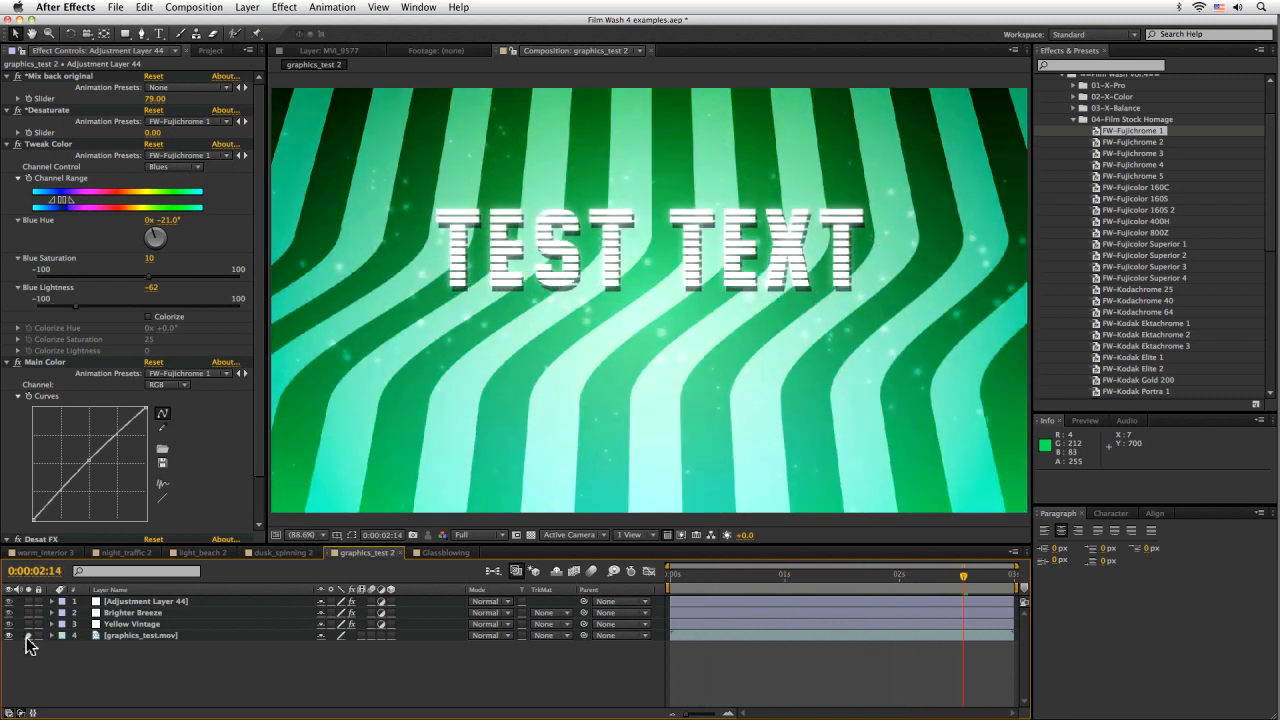
click(27, 637)
click(27, 637)
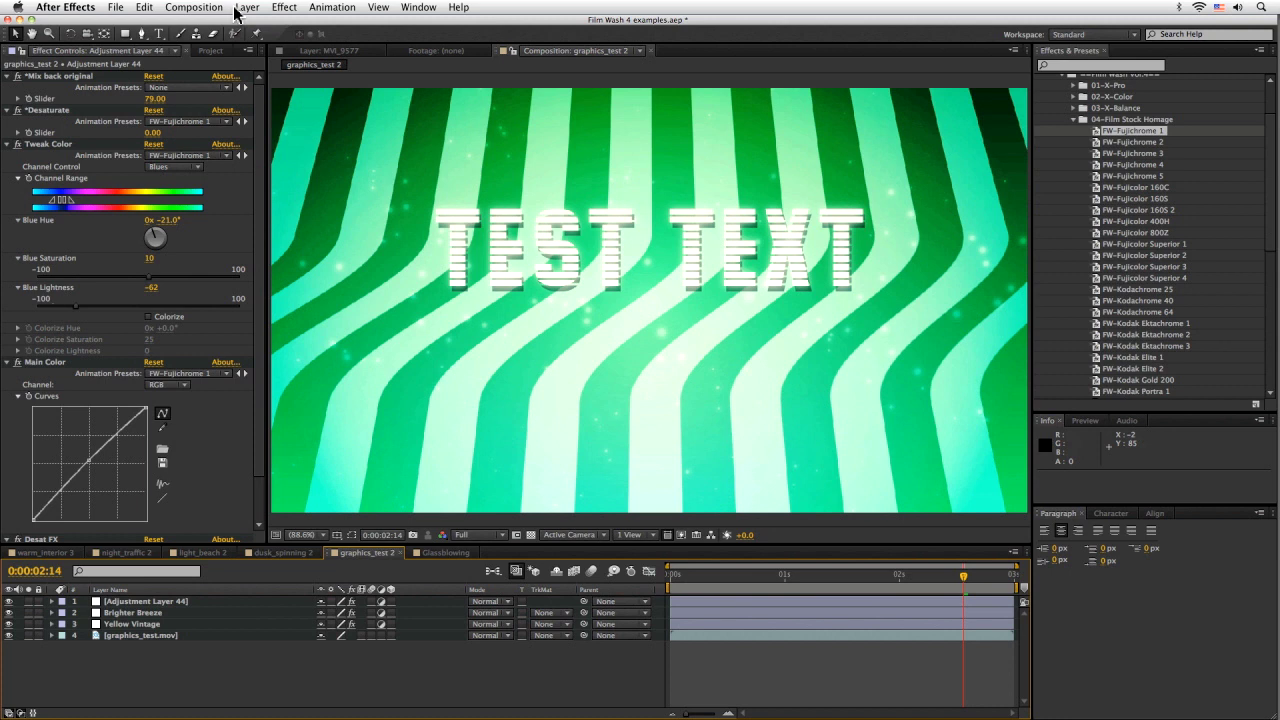
click(246, 7)
click(505, 104)
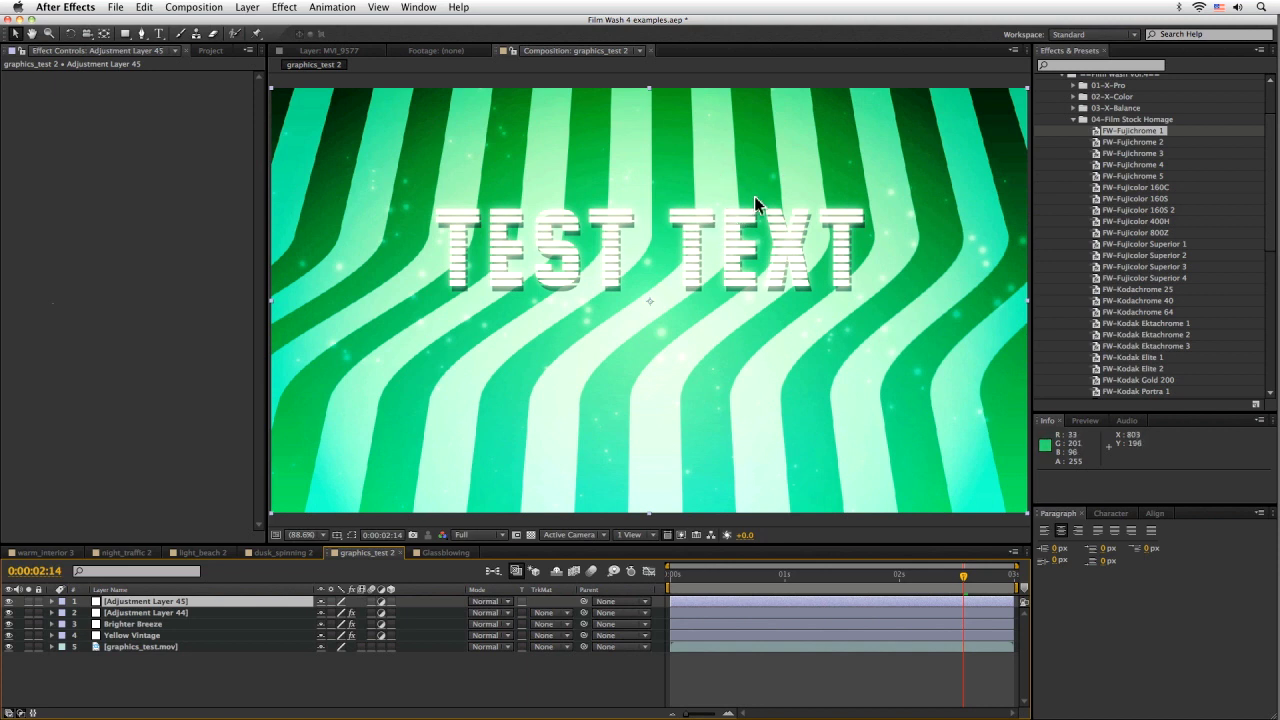
- Apply FW-Magenta Mist from 02-X-Color to Adjustment Layer 45, mixing back original at 12
click(1073, 120)
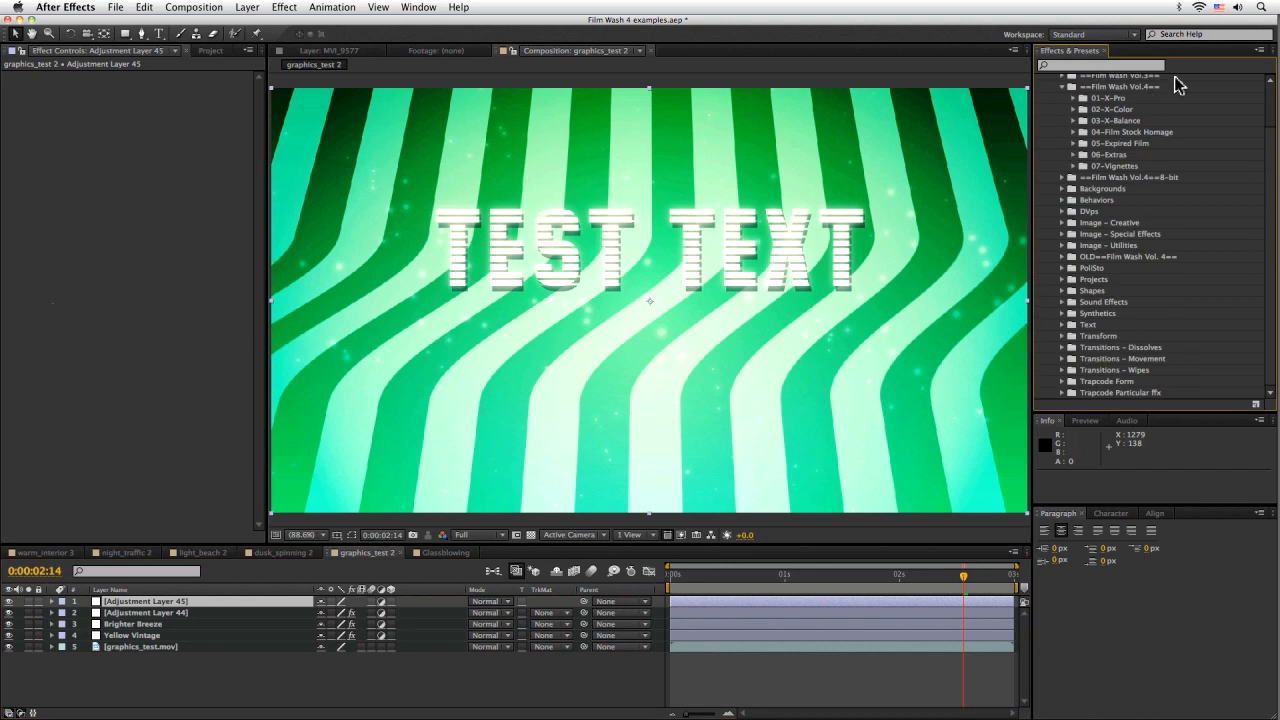
click(1073, 109)
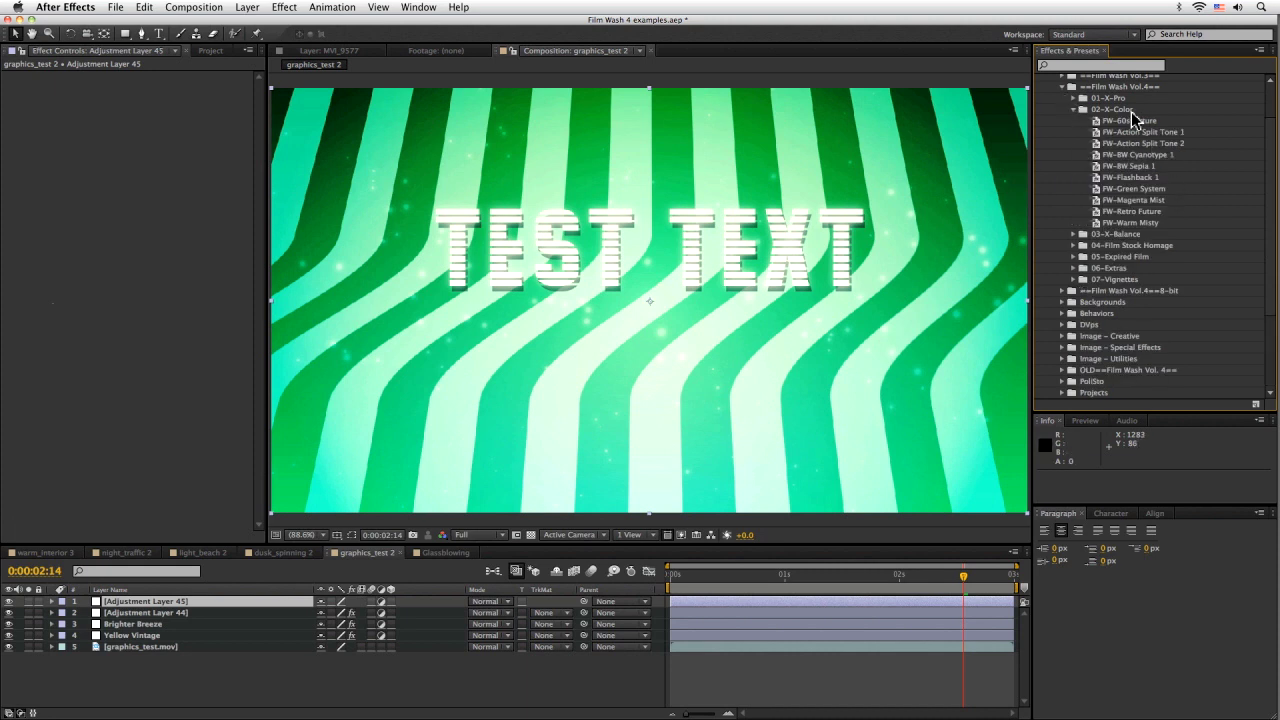
click(1148, 202)
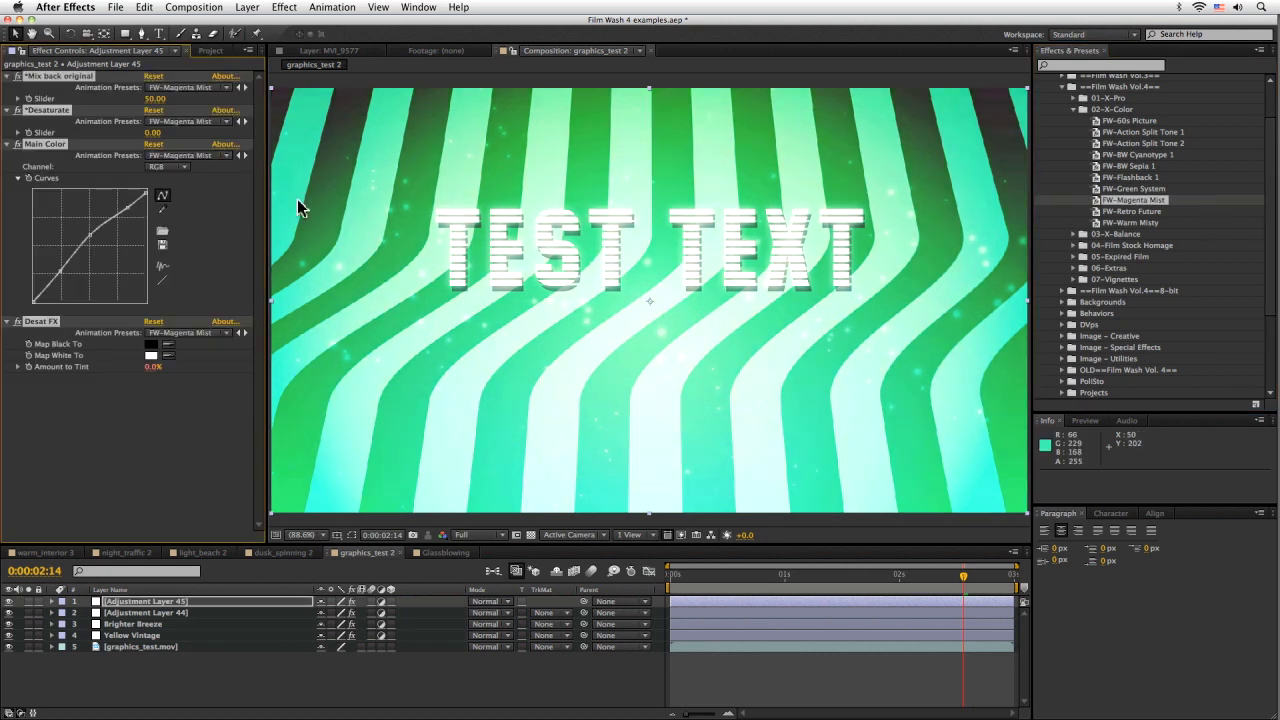
click(181, 101)
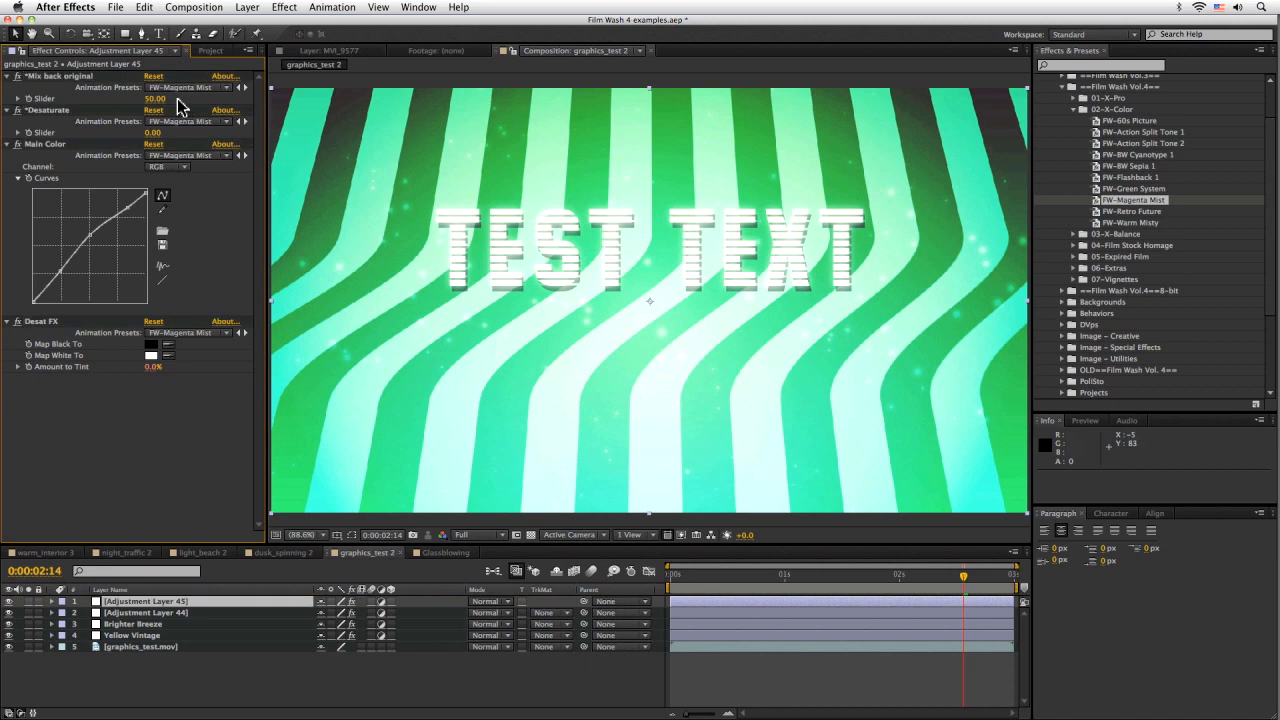
drag(156, 99, 139, 103)
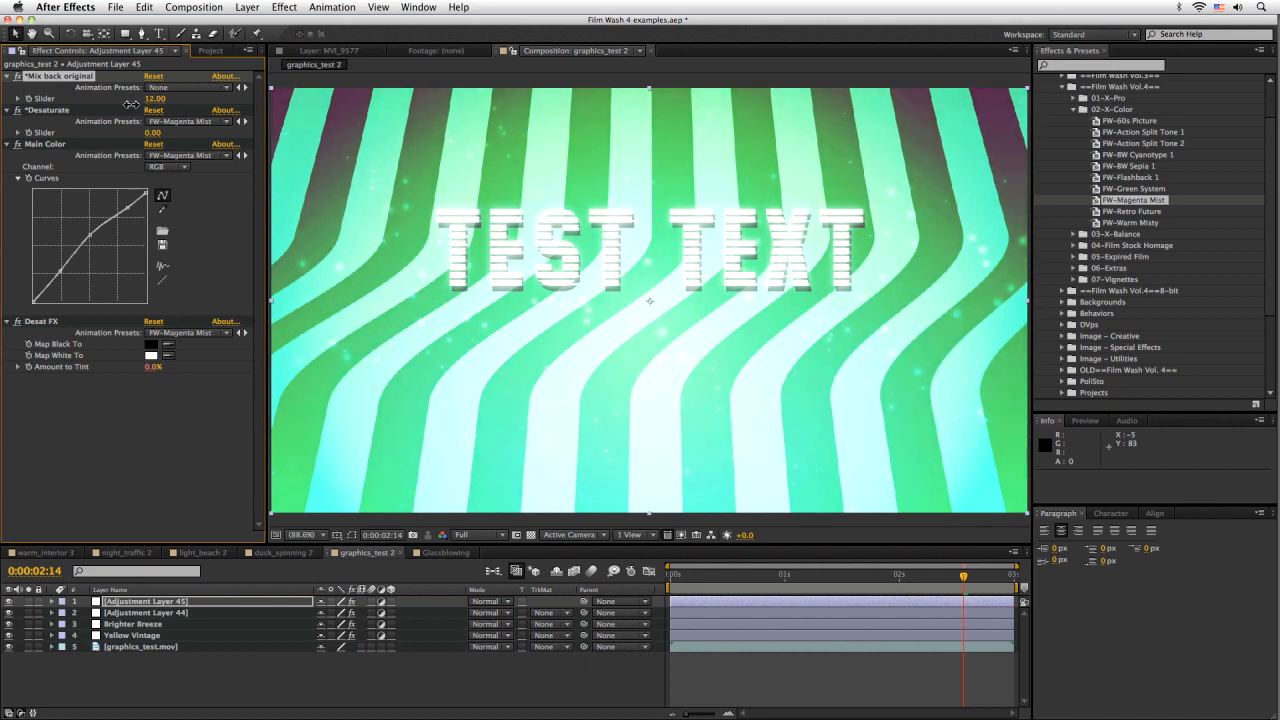
drag(131, 104, 128, 104)
click(8, 602)
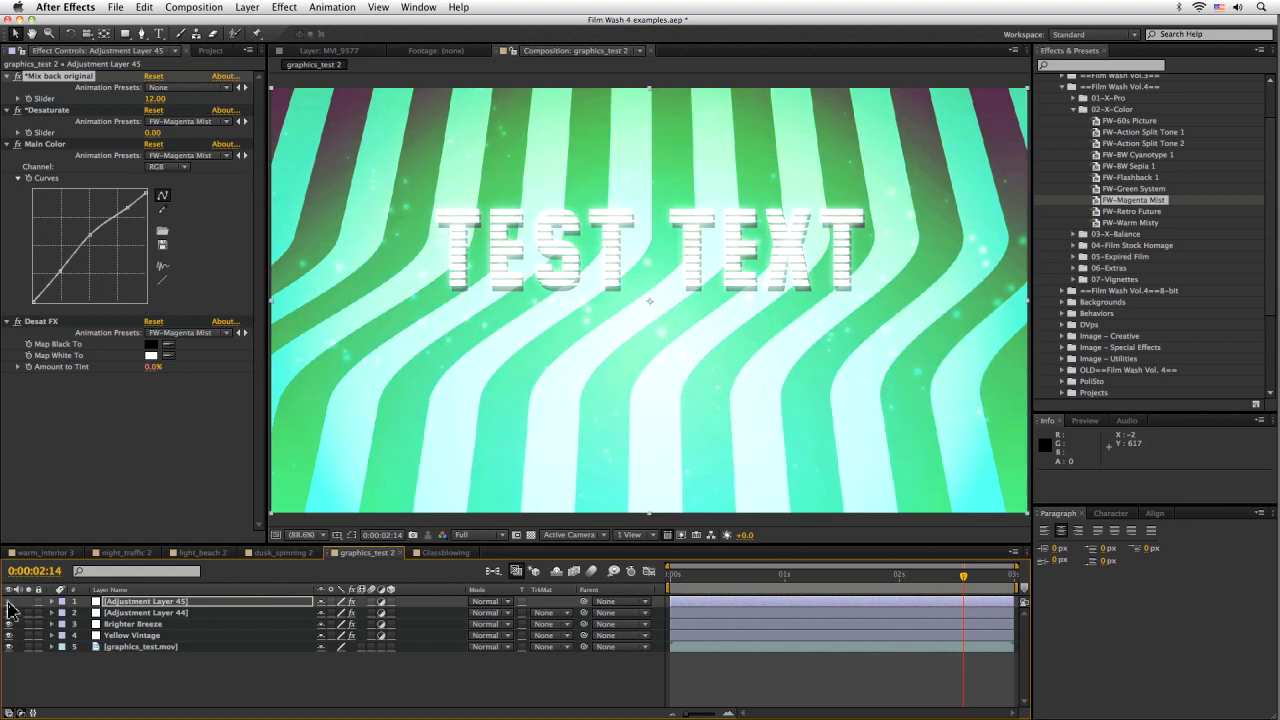
click(8, 602)
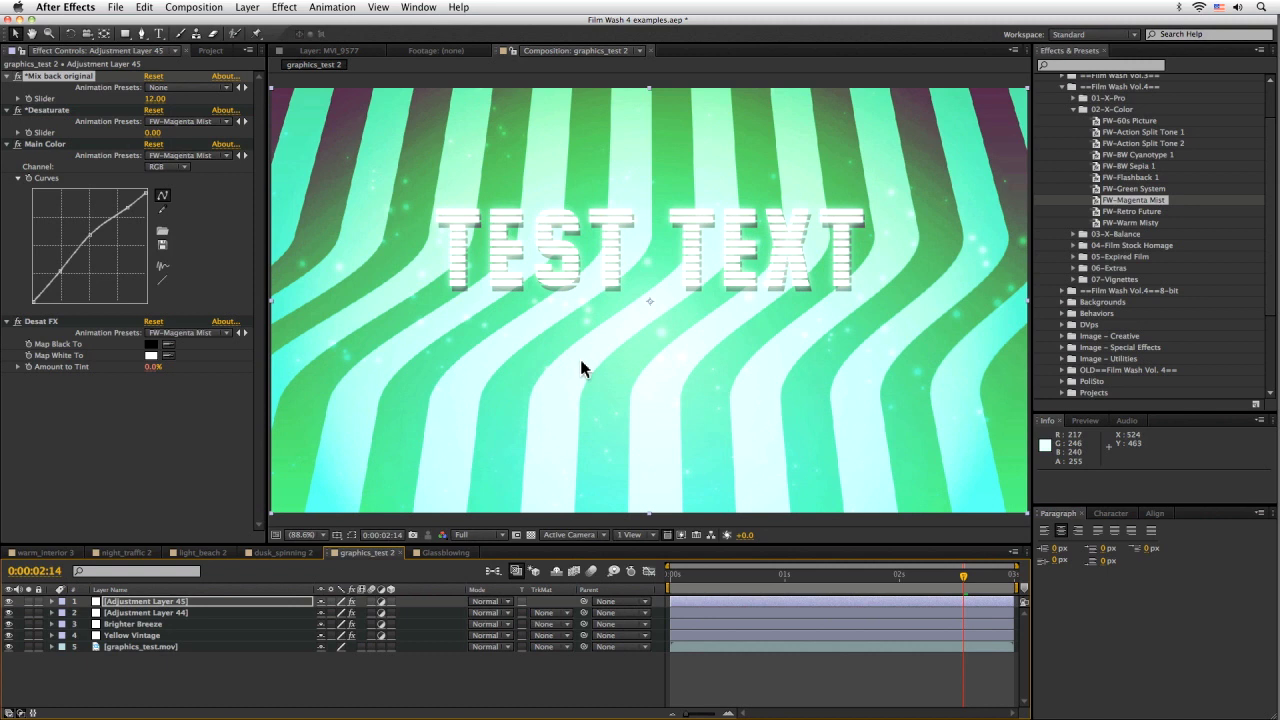
click(163, 430)
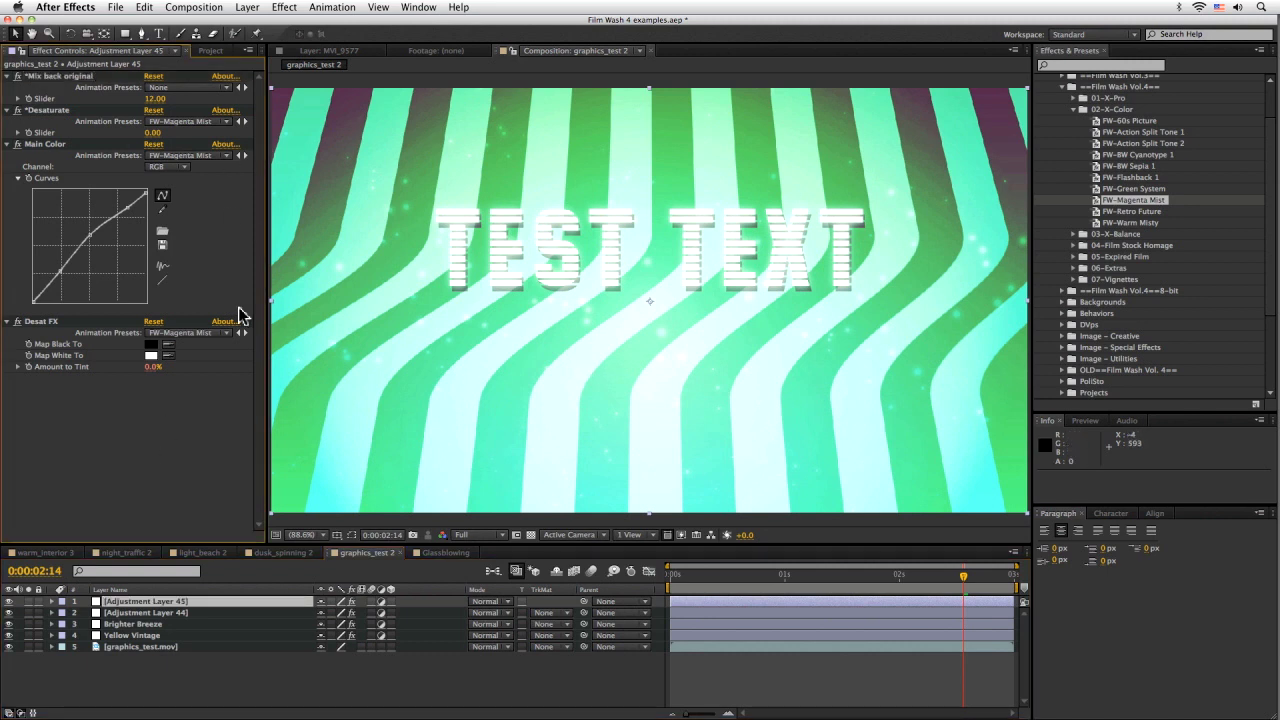
- Add a Curves effect to the top adjustment layer, shaped into a darkening S-curve
click(252, 7)
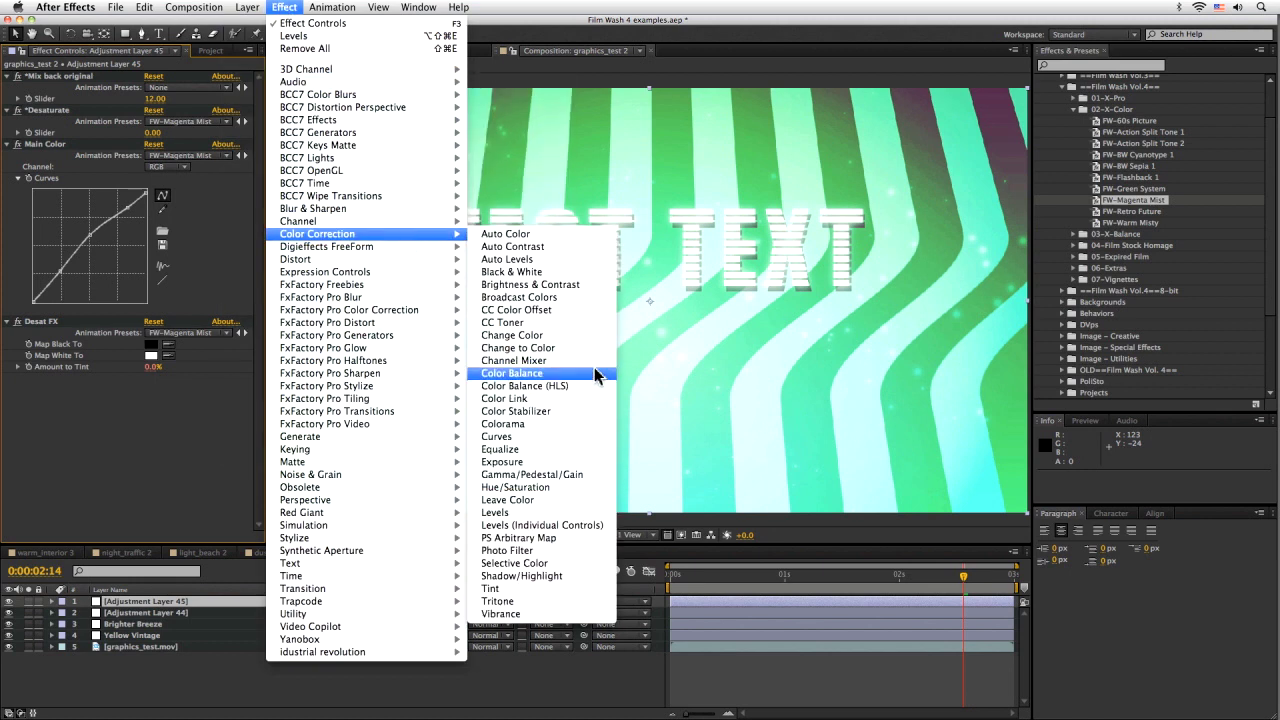
mouse_move(317, 233)
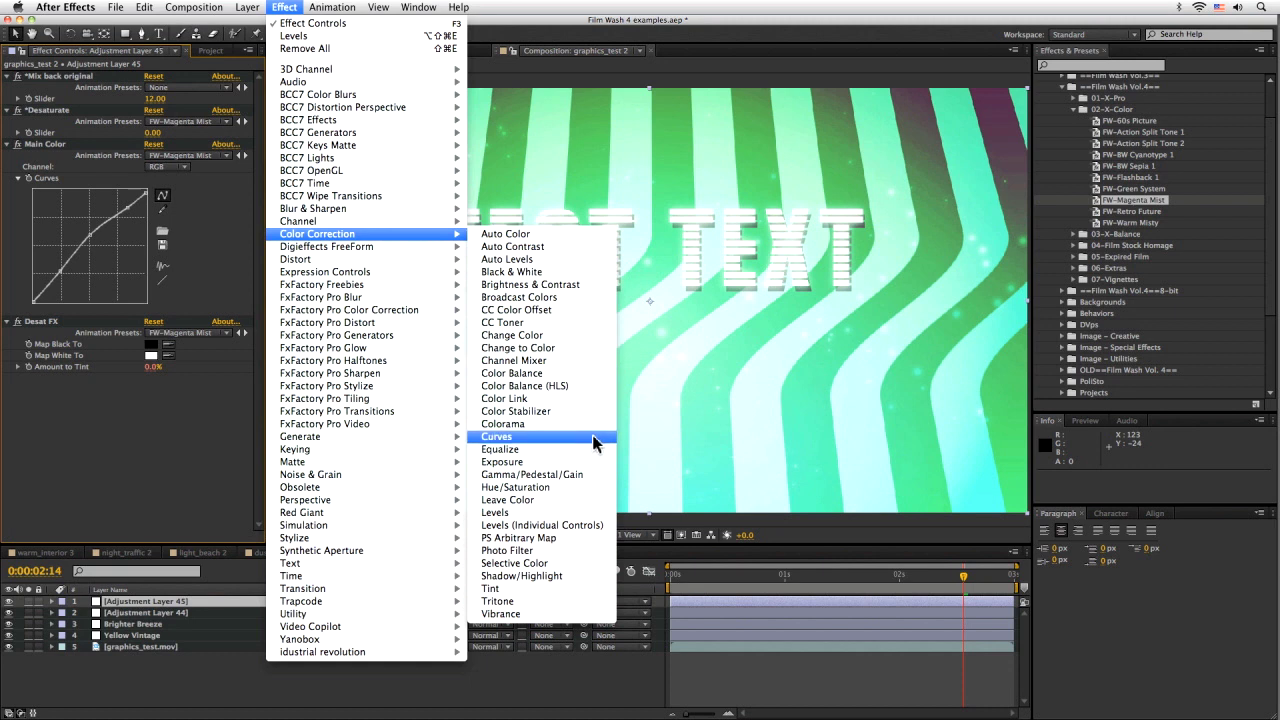
click(591, 437)
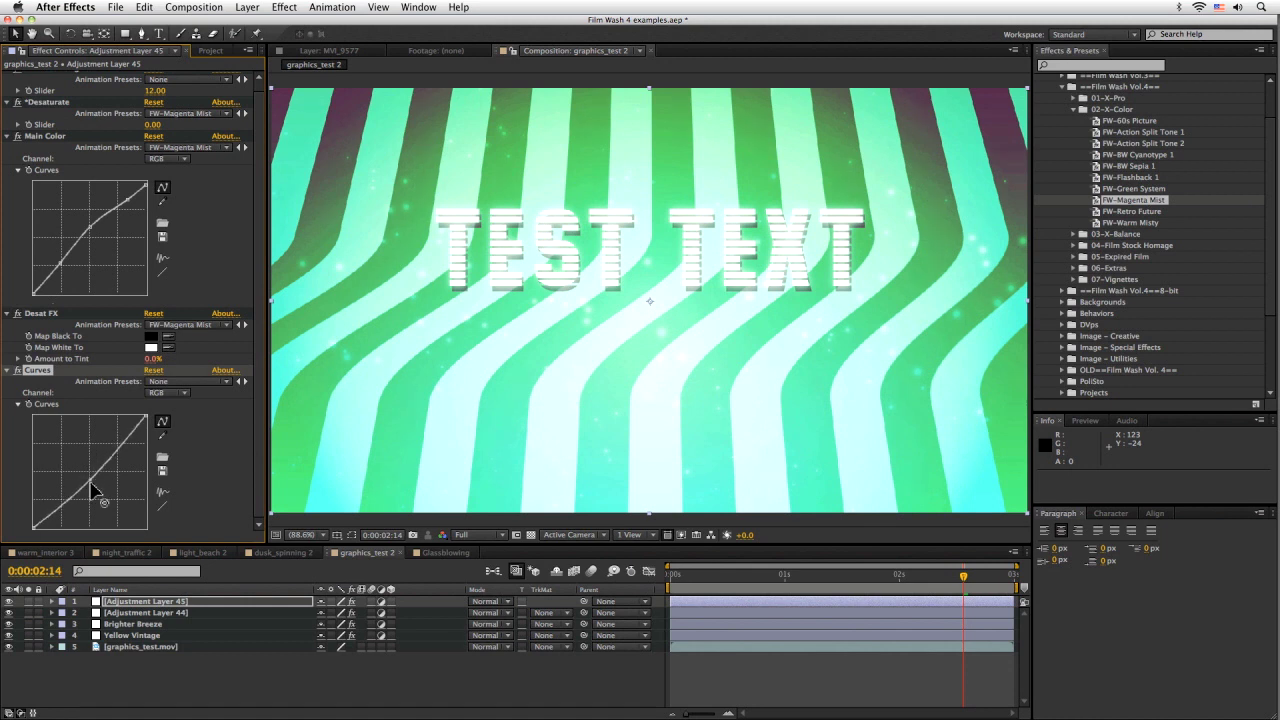
drag(90, 475, 90, 487)
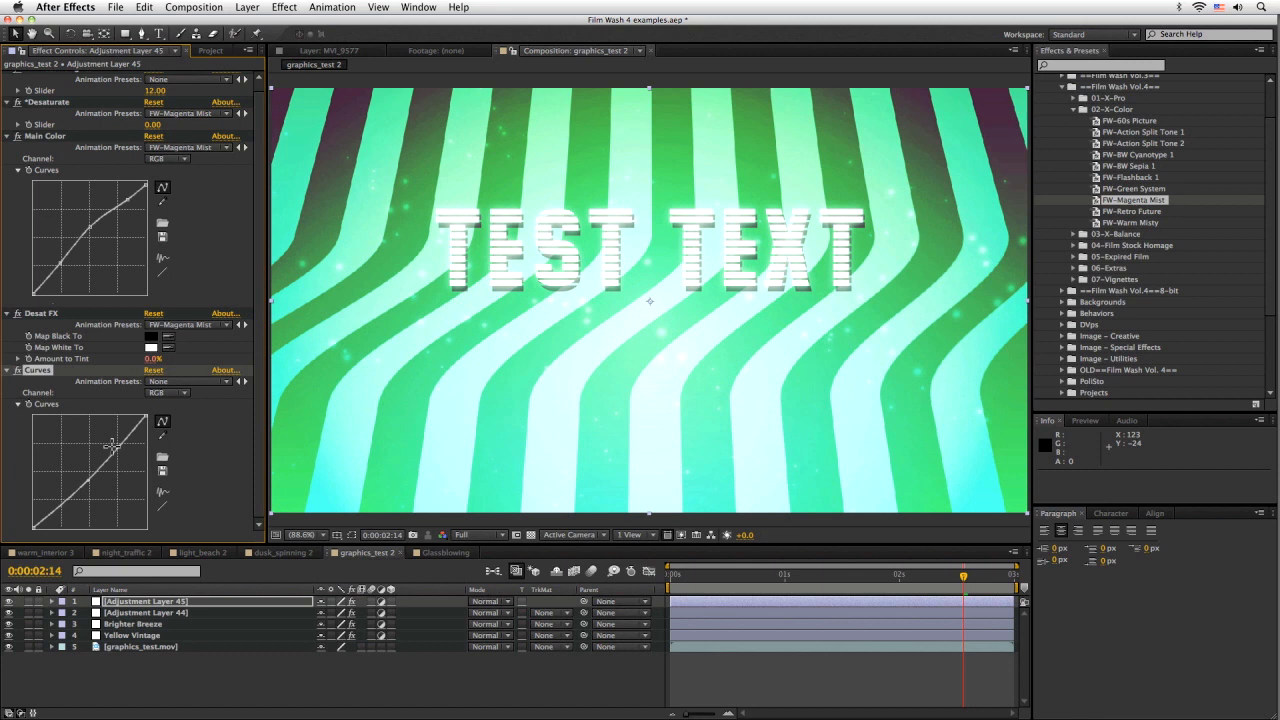
mouse_move(128, 440)
mouse_down()
mouse_move(133, 455)
mouse_move(116, 469)
mouse_move(118, 455)
mouse_up()
drag(63, 509, 66, 512)
- Compare the look with the top layer toggled, then raise its Desaturate to 26
click(30, 660)
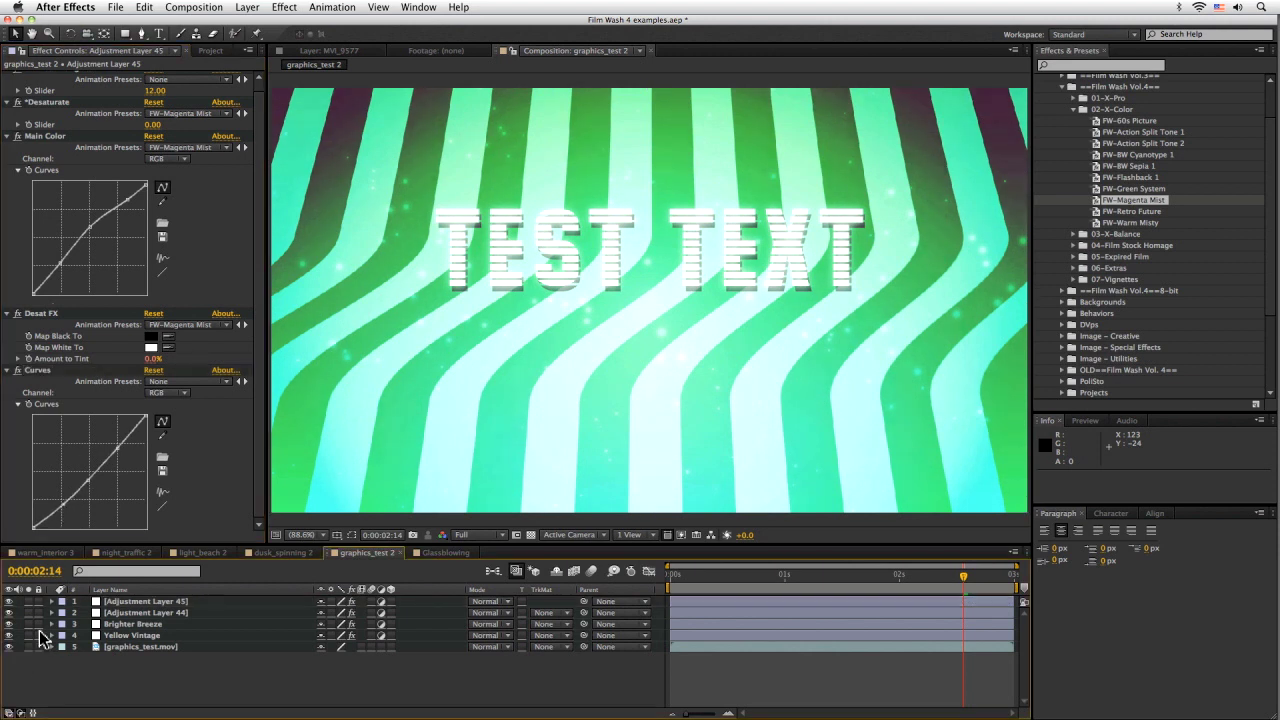
click(27, 647)
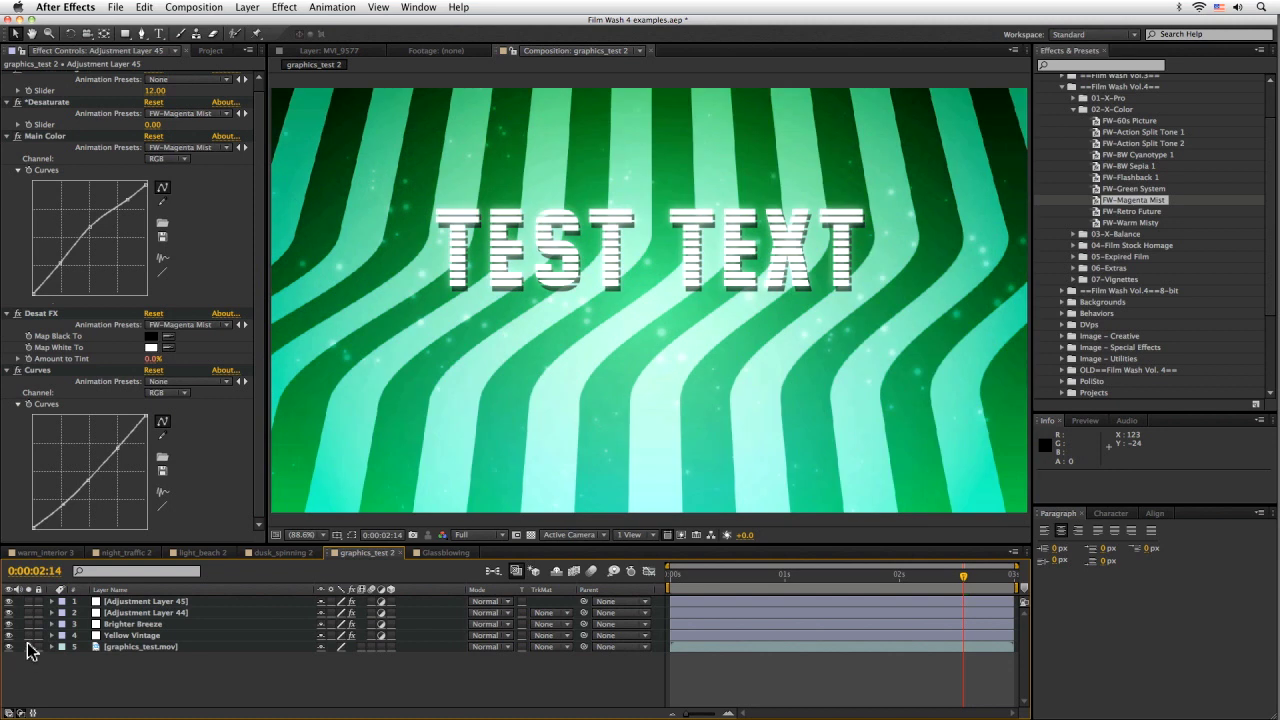
click(27, 647)
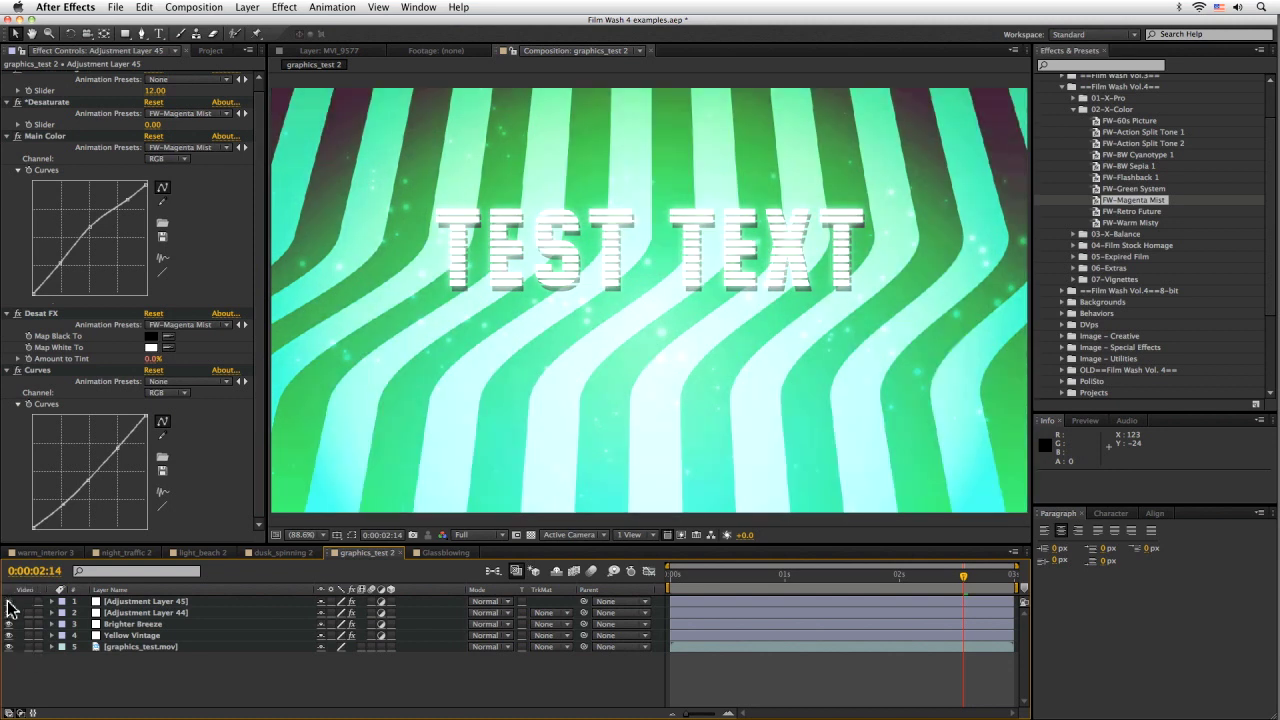
click(9, 601)
click(9, 601)
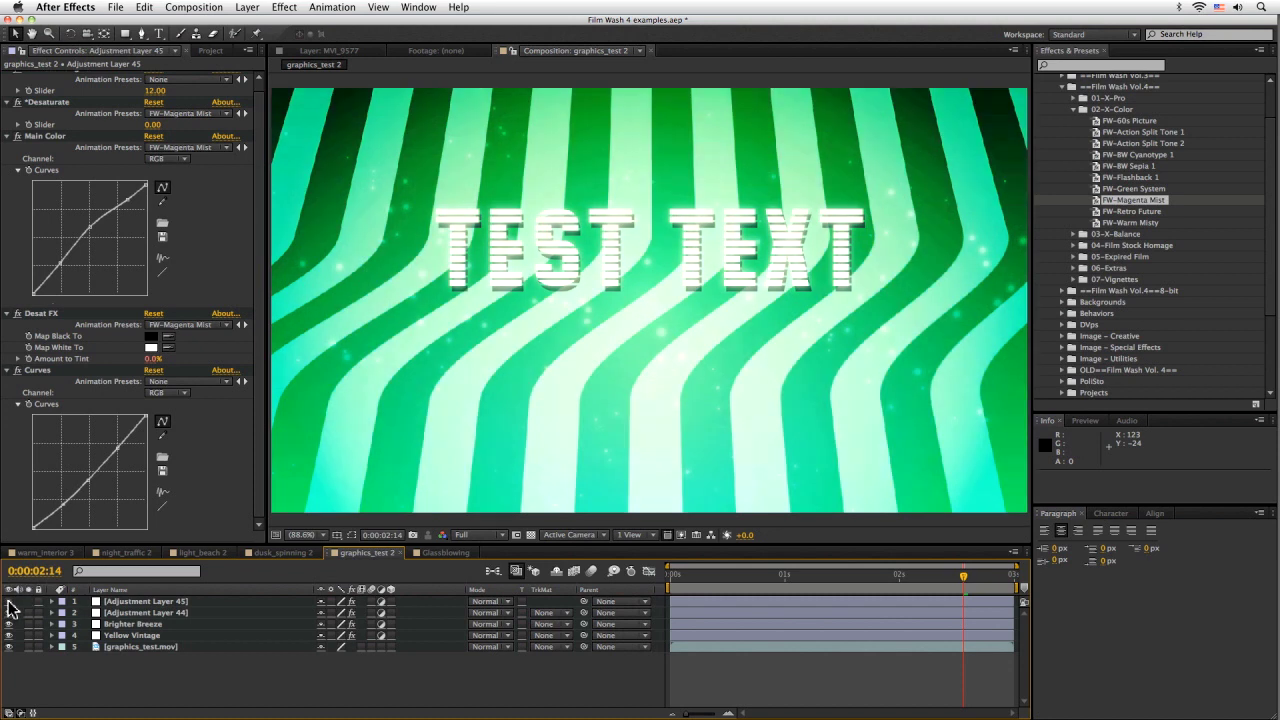
click(9, 601)
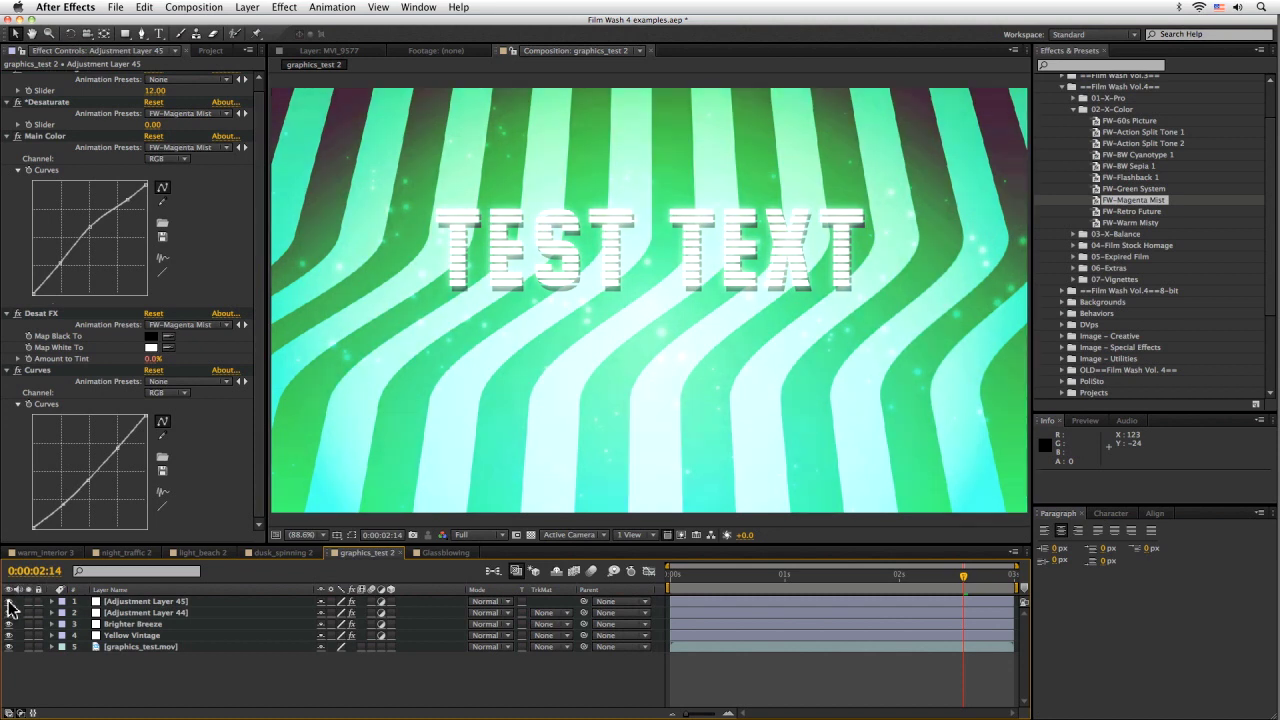
click(9, 601)
click(178, 138)
click(9, 601)
drag(152, 126, 170, 127)
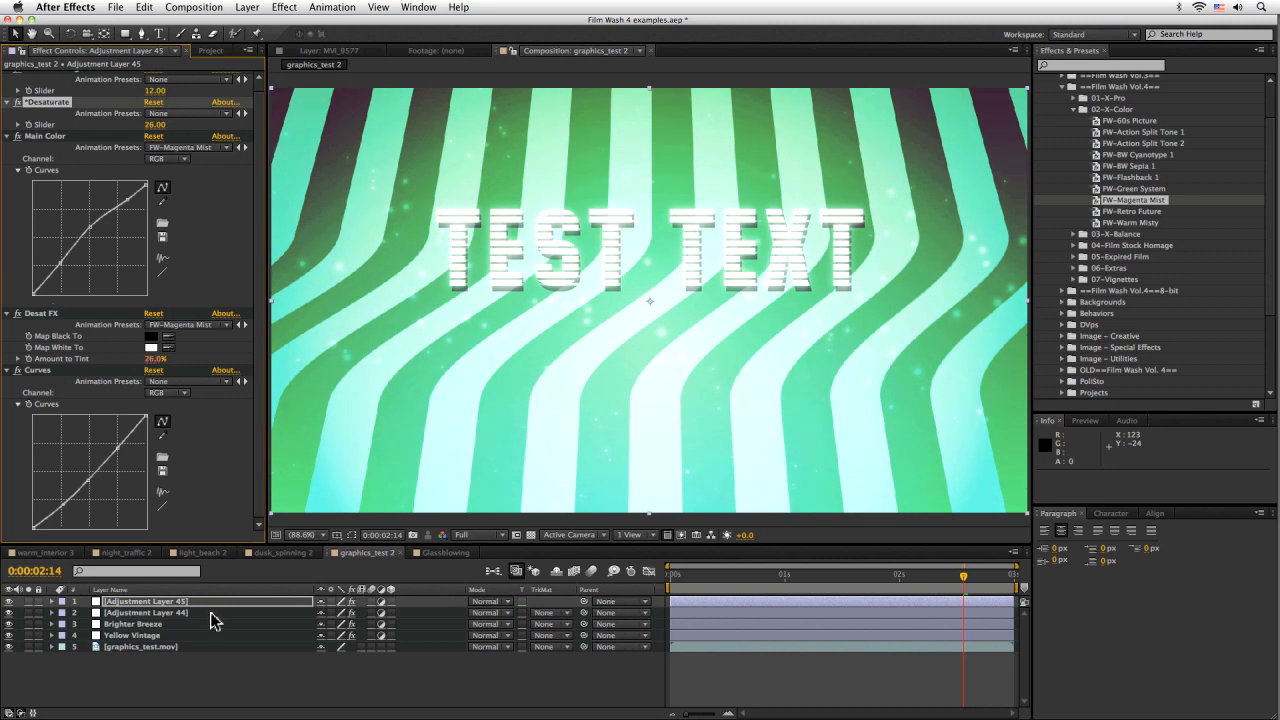
- Rename the top adjustment layer Magenta Mist
click(180, 601)
key(Return)
text(Magenta Mist)
key(Return)
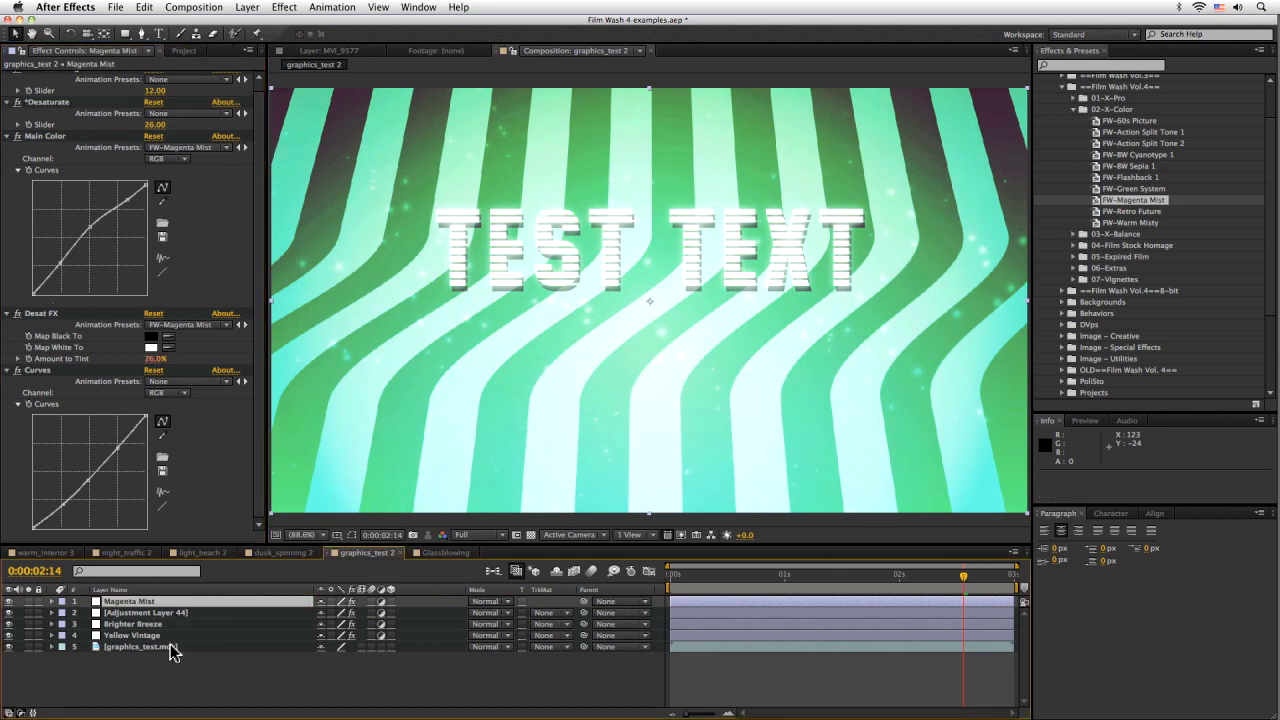
- Preview the composition, then deselect the layer and expand the 07-Vignettes preset folder
key(KP_0)
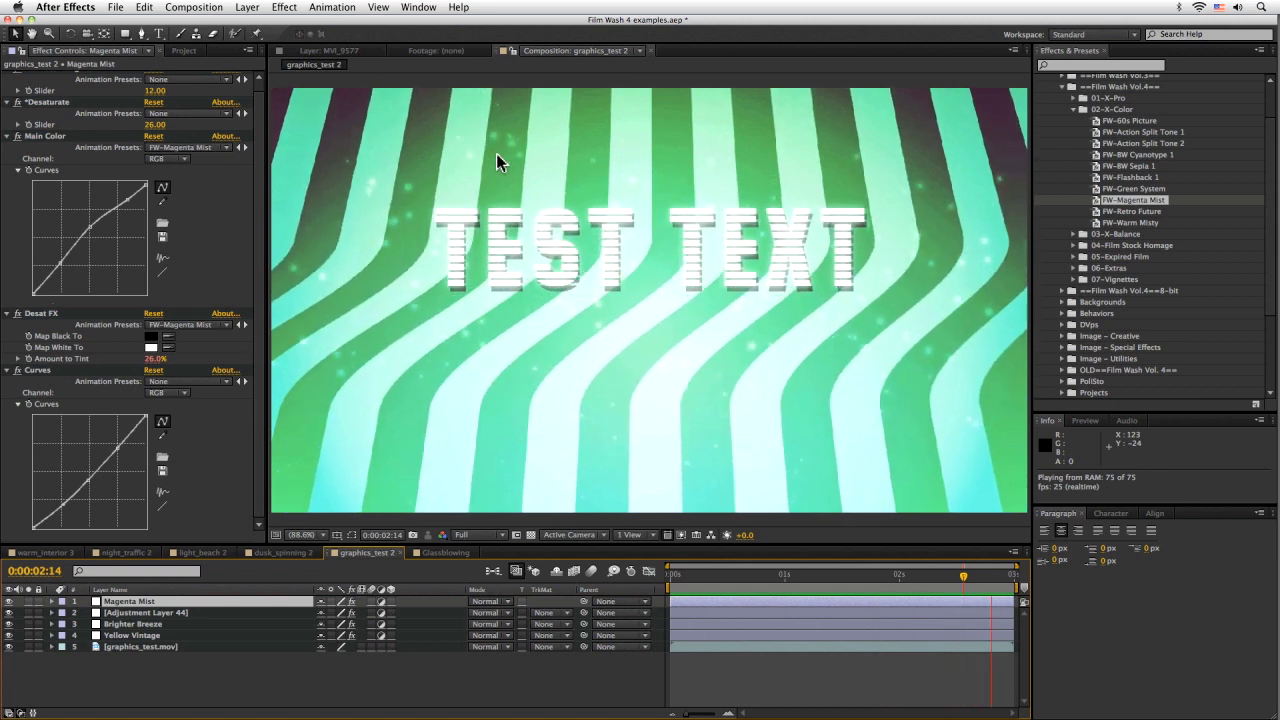
key(space)
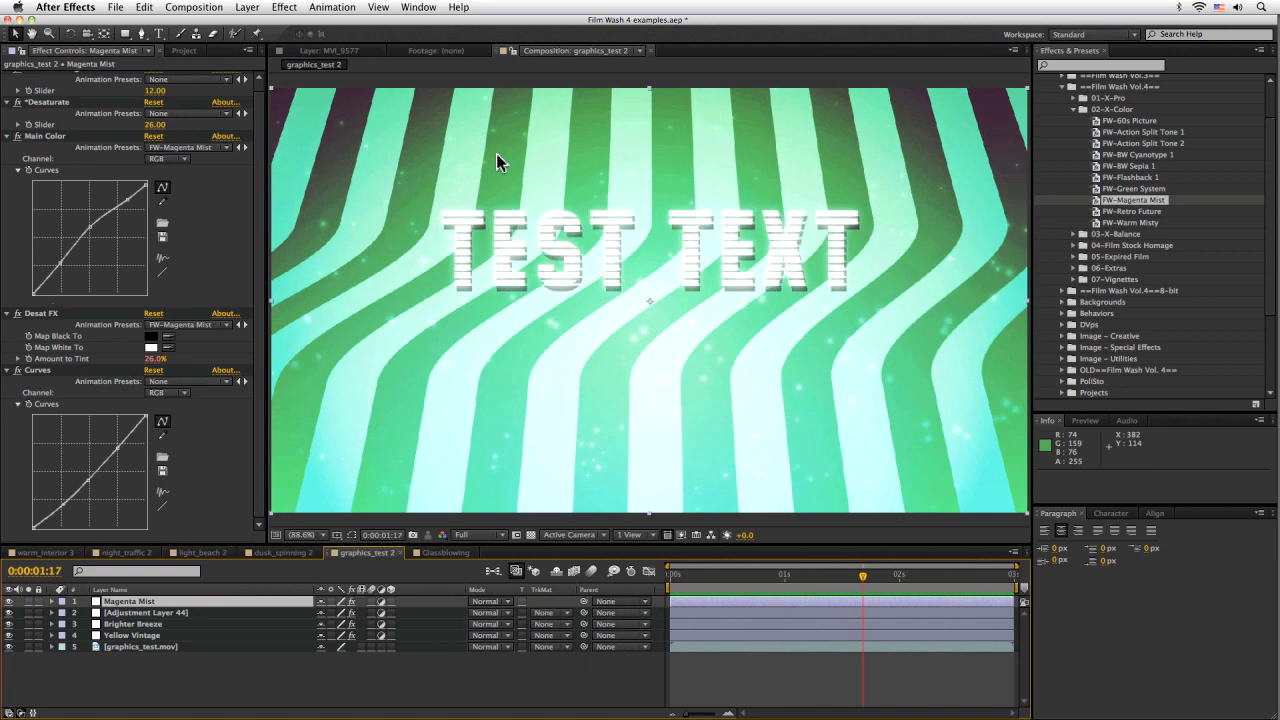
click(160, 676)
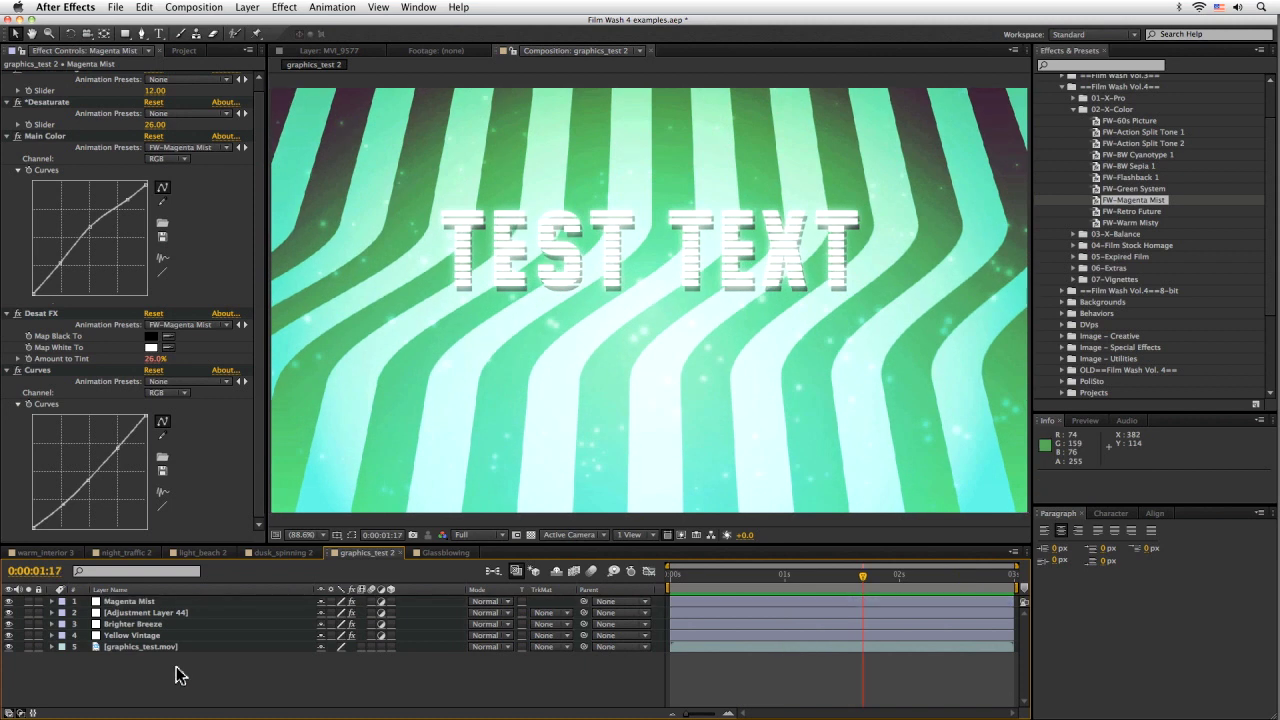
click(1071, 280)
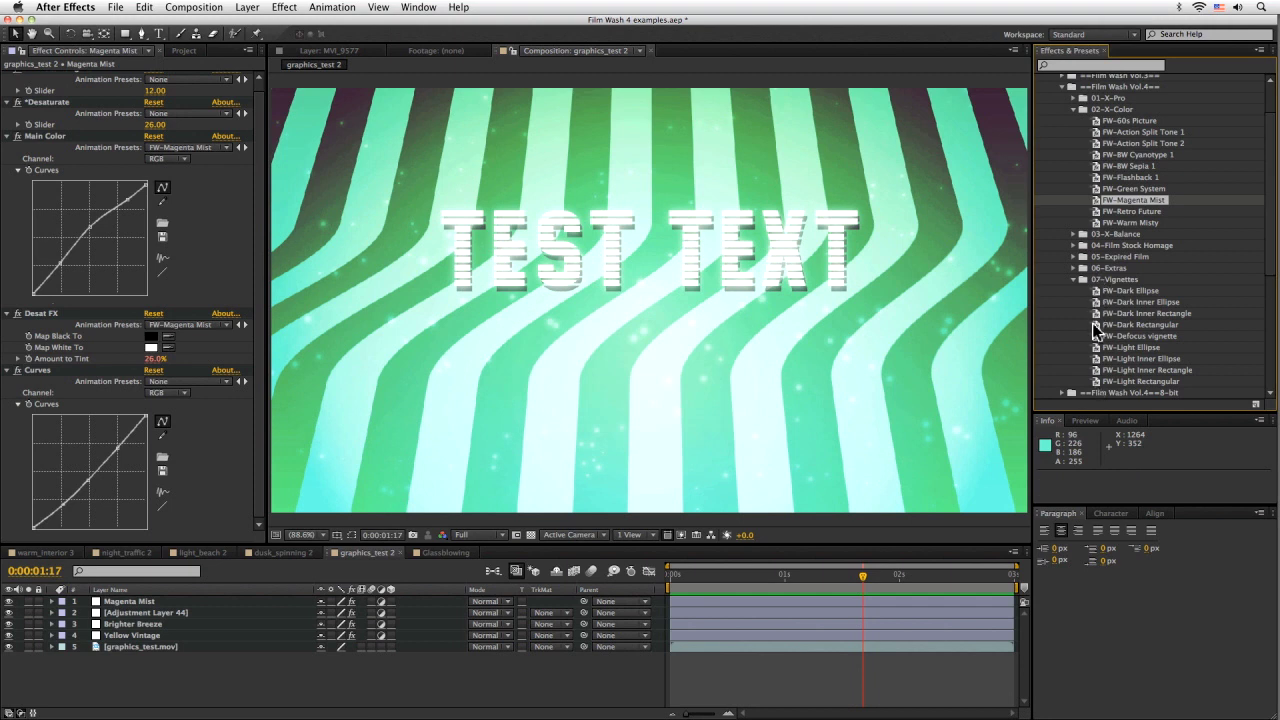
- Apply FW-Dark Rectangular, reshape its path points, and set the shape layer to Soft Light
drag(1097, 330, 473, 297)
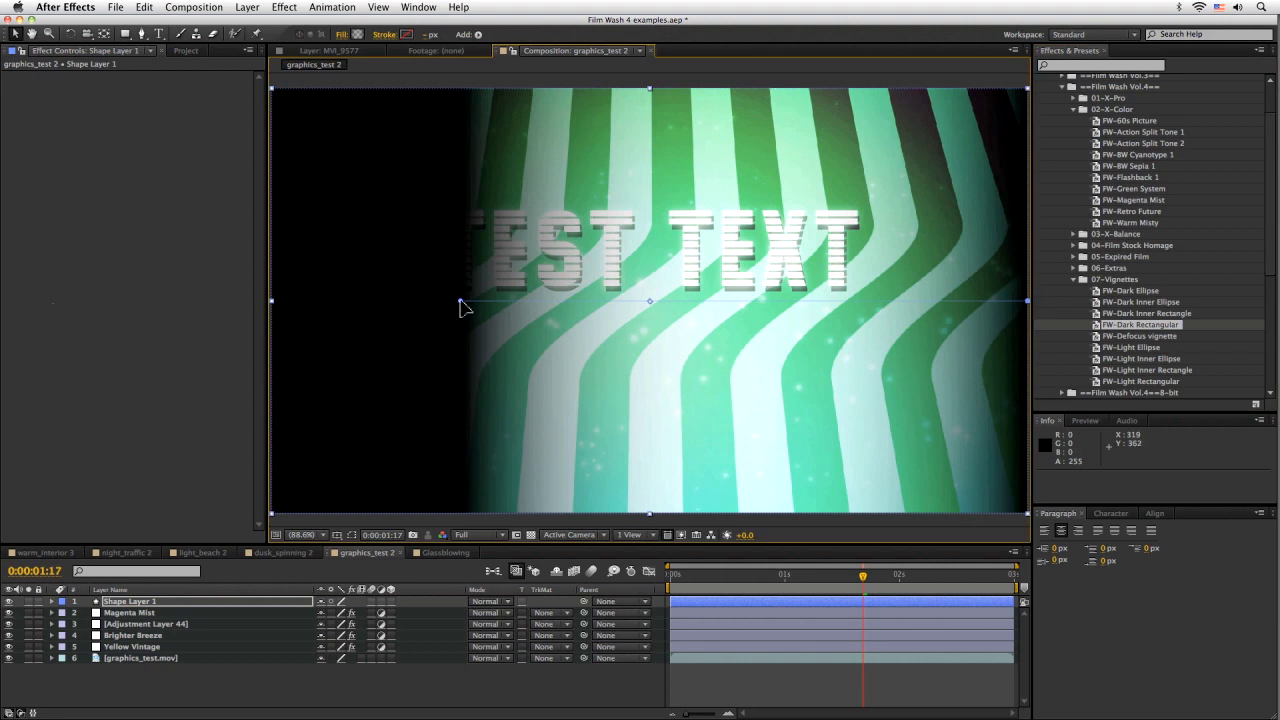
drag(460, 301, 530, 118)
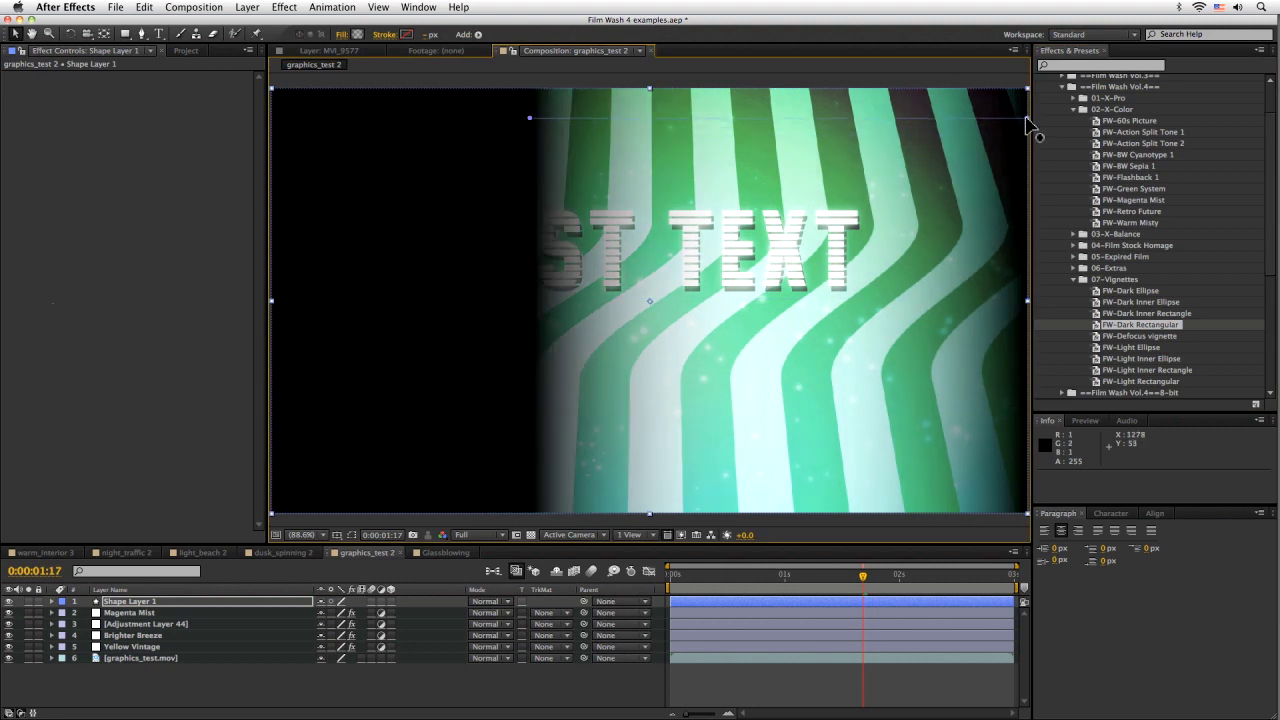
mouse_move(1030, 125)
mouse_down()
mouse_move(573, 497)
mouse_move(527, 487)
mouse_up()
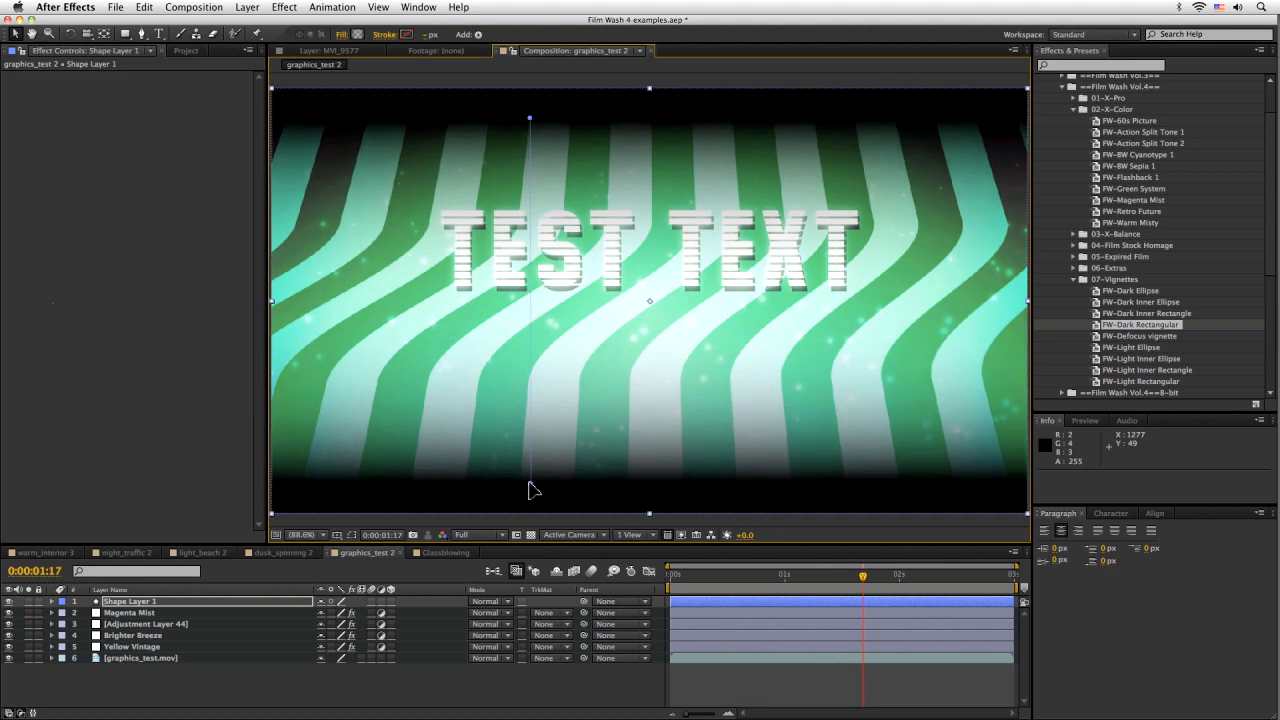
click(482, 601)
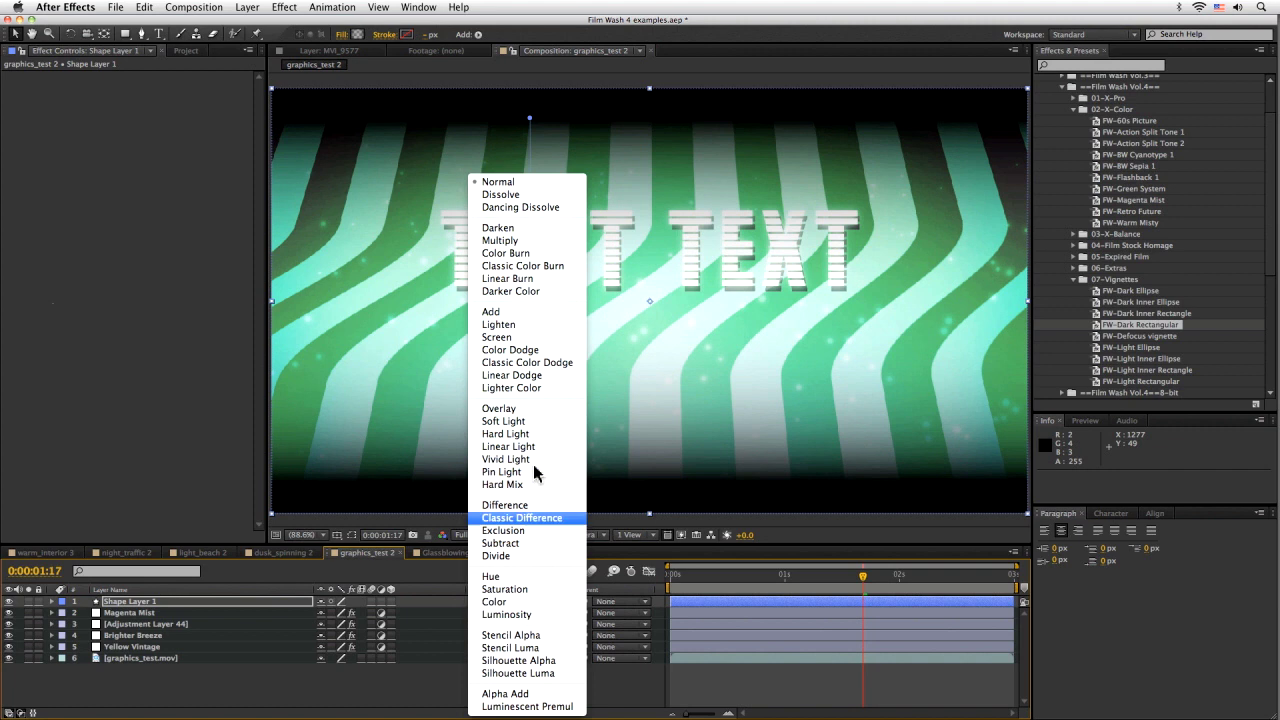
click(534, 418)
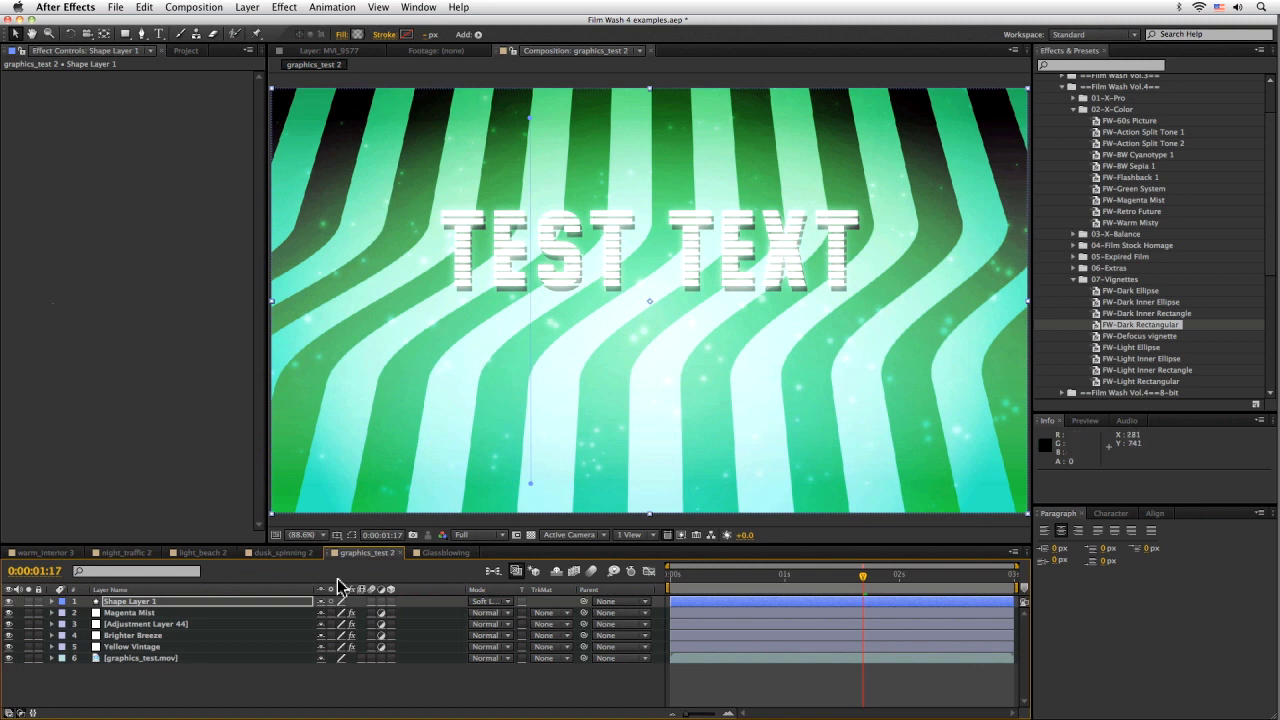
click(212, 684)
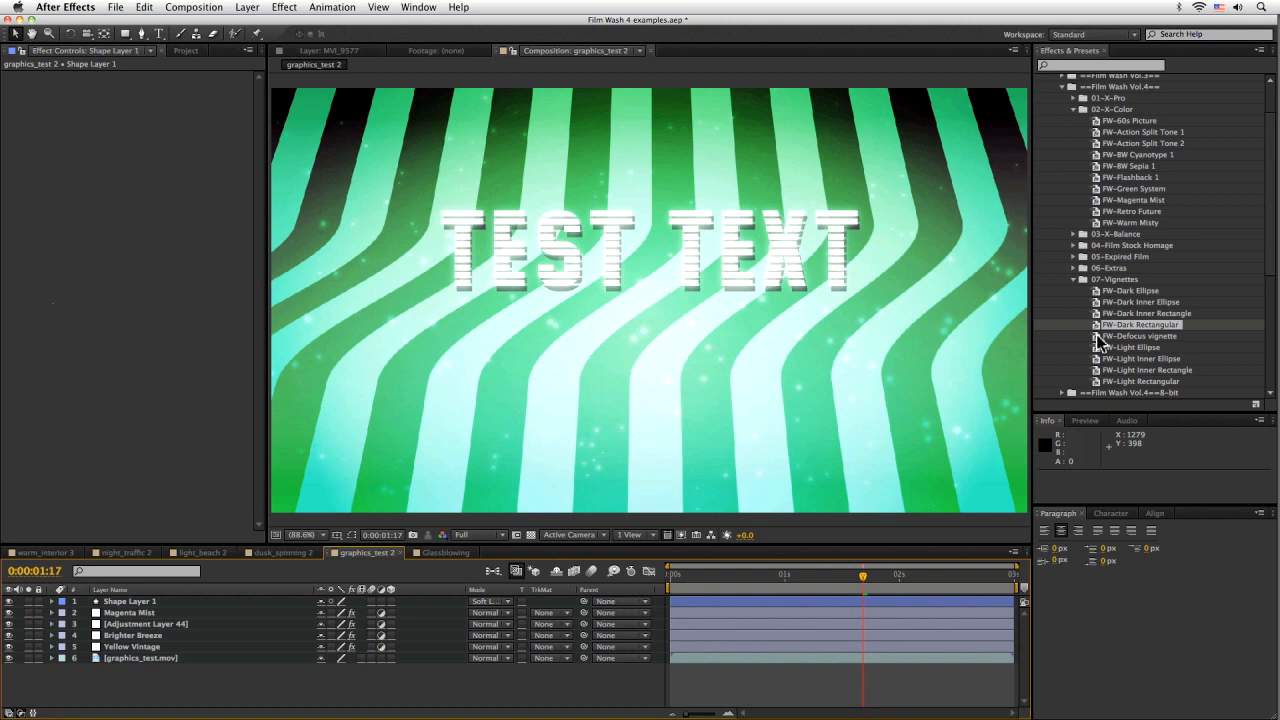
- Apply the FW-Defocus vignette preset with graphics_test.mov as Second Source, placing the blur solid above the footage
click(247, 7)
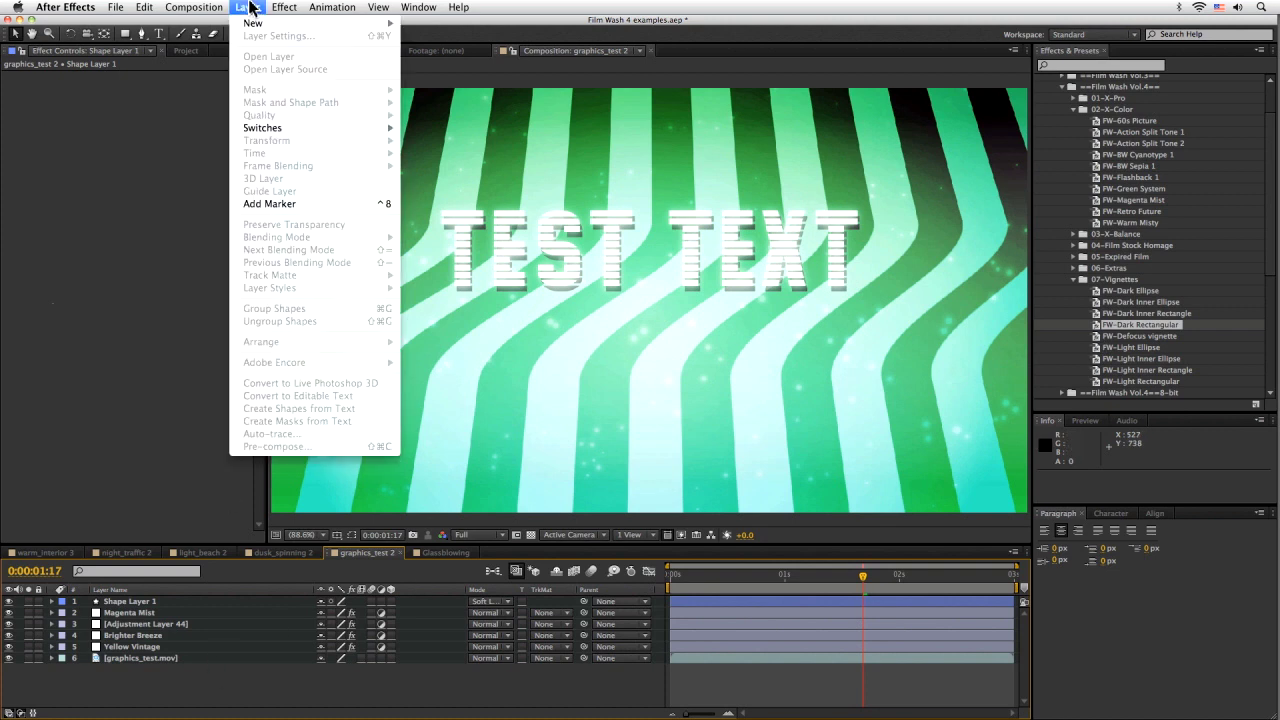
double_click(1130, 336)
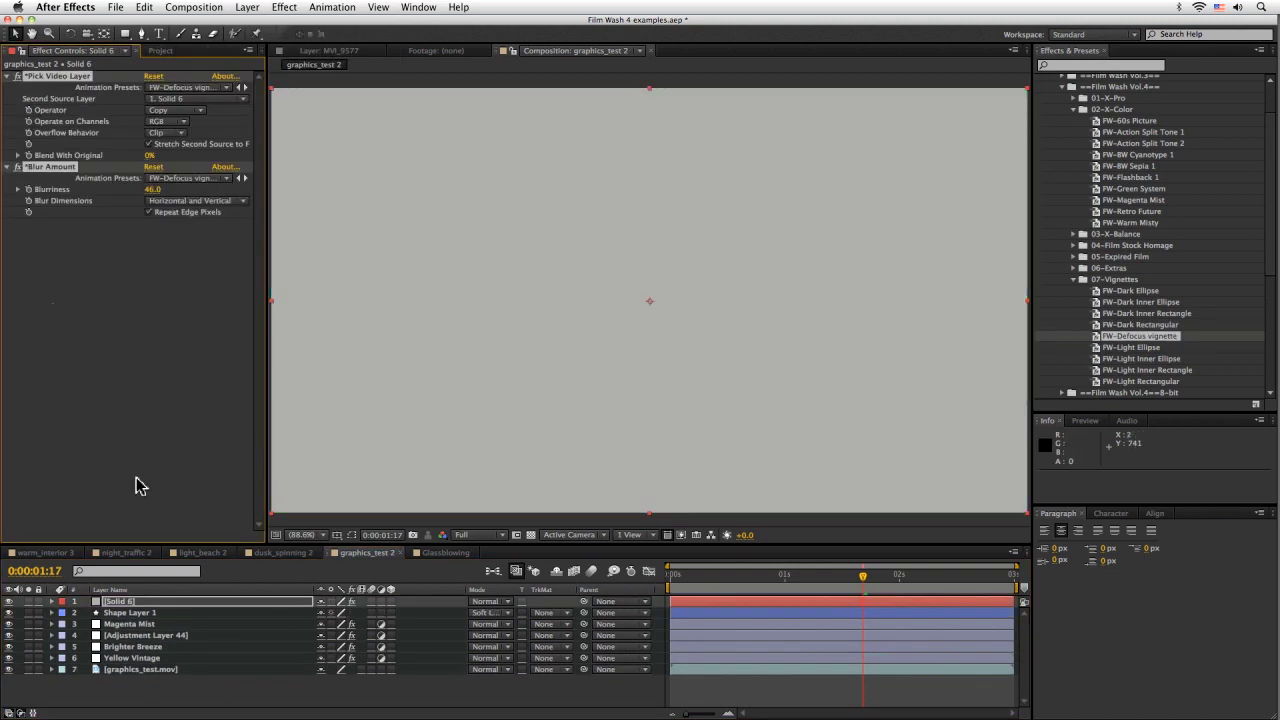
click(196, 100)
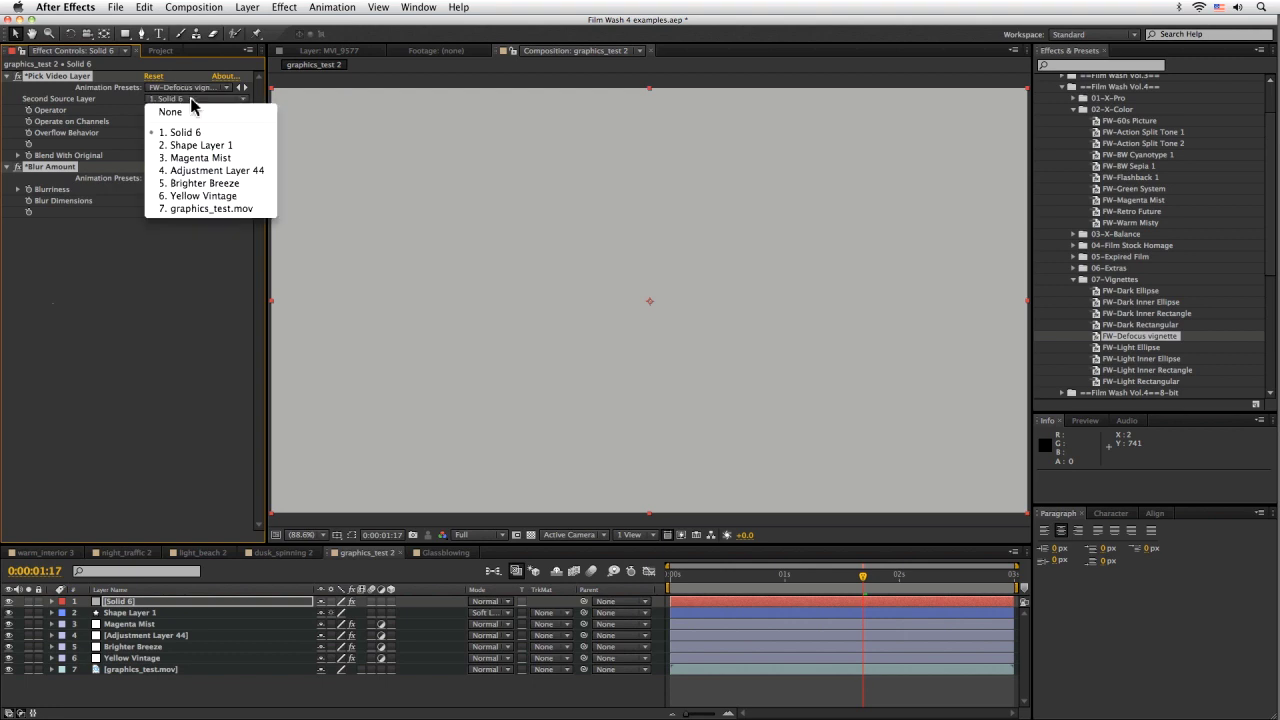
click(231, 213)
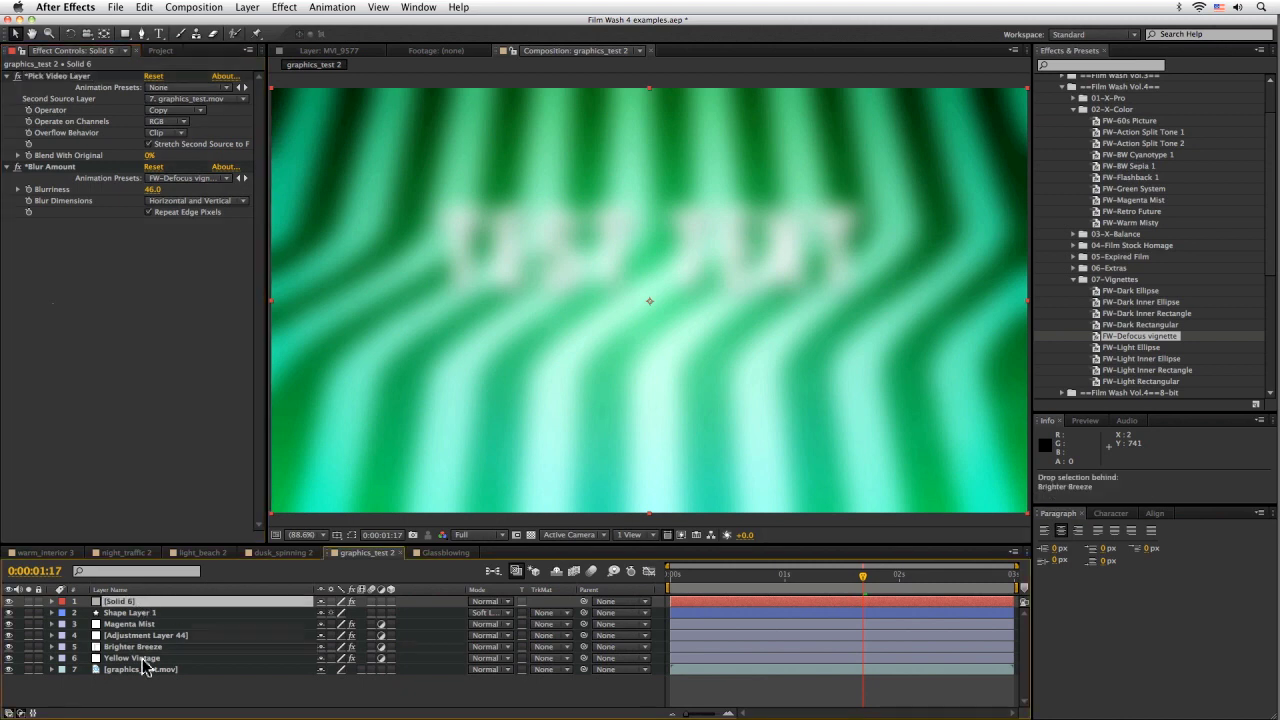
drag(140, 608, 178, 686)
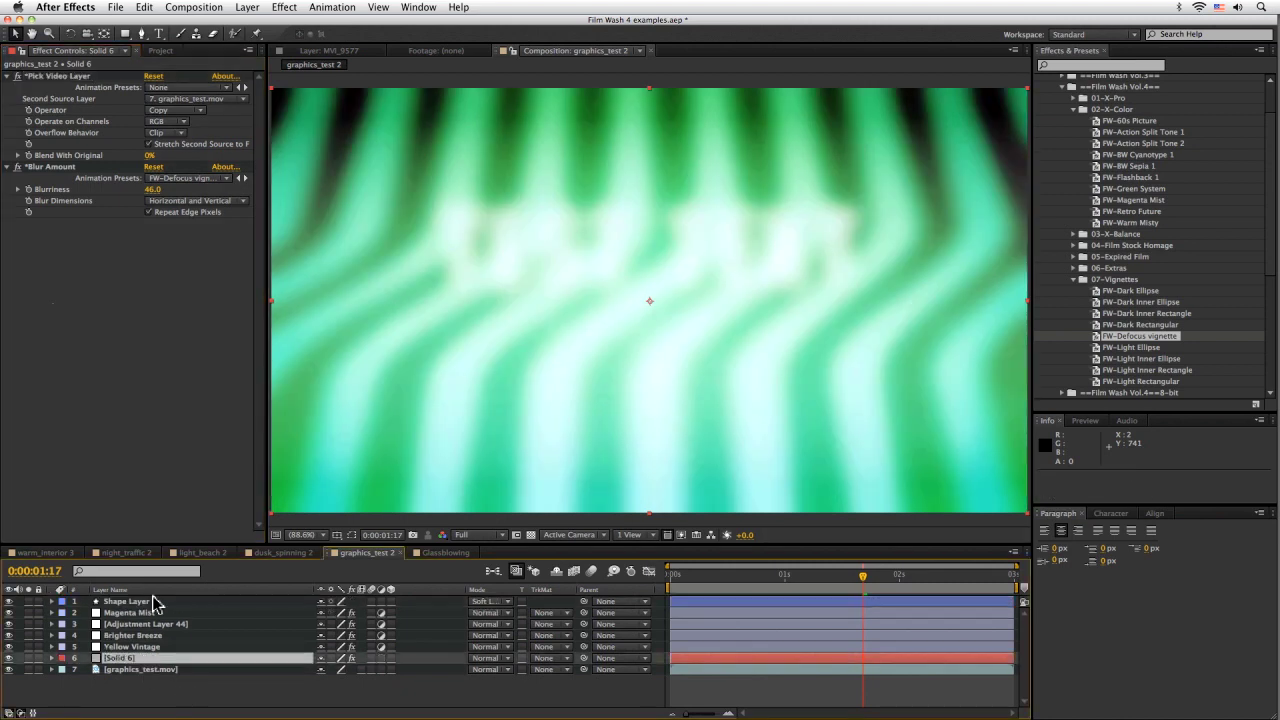
drag(150, 658, 168, 618)
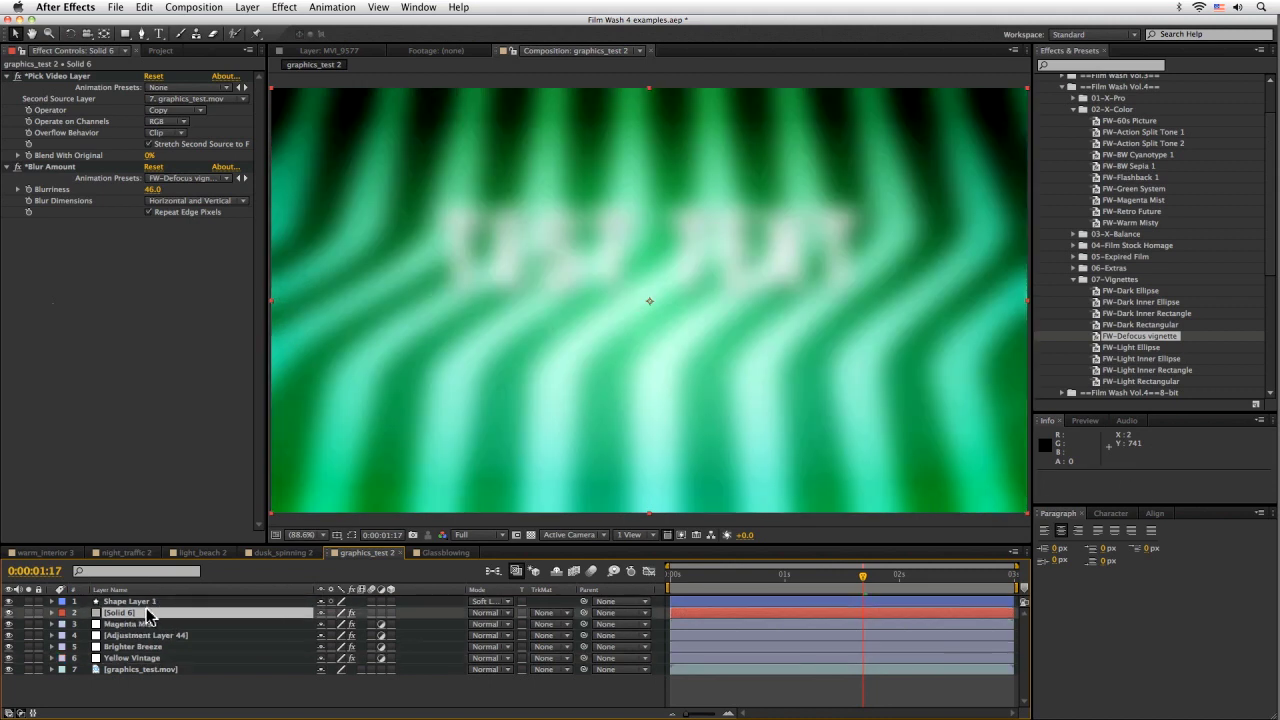
drag(148, 614, 150, 664)
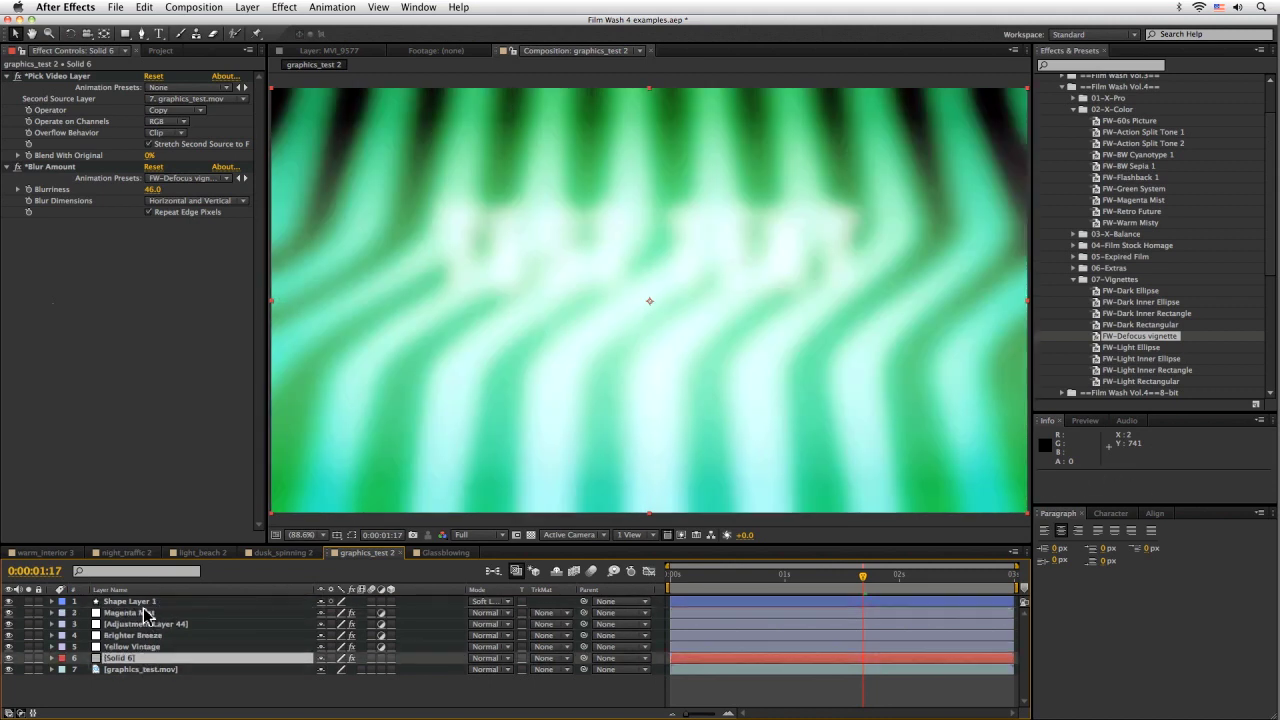
- Rename the shape layer to Vignette, duplicate it, and move Vignette 2 just above Solid 6
click(148, 604)
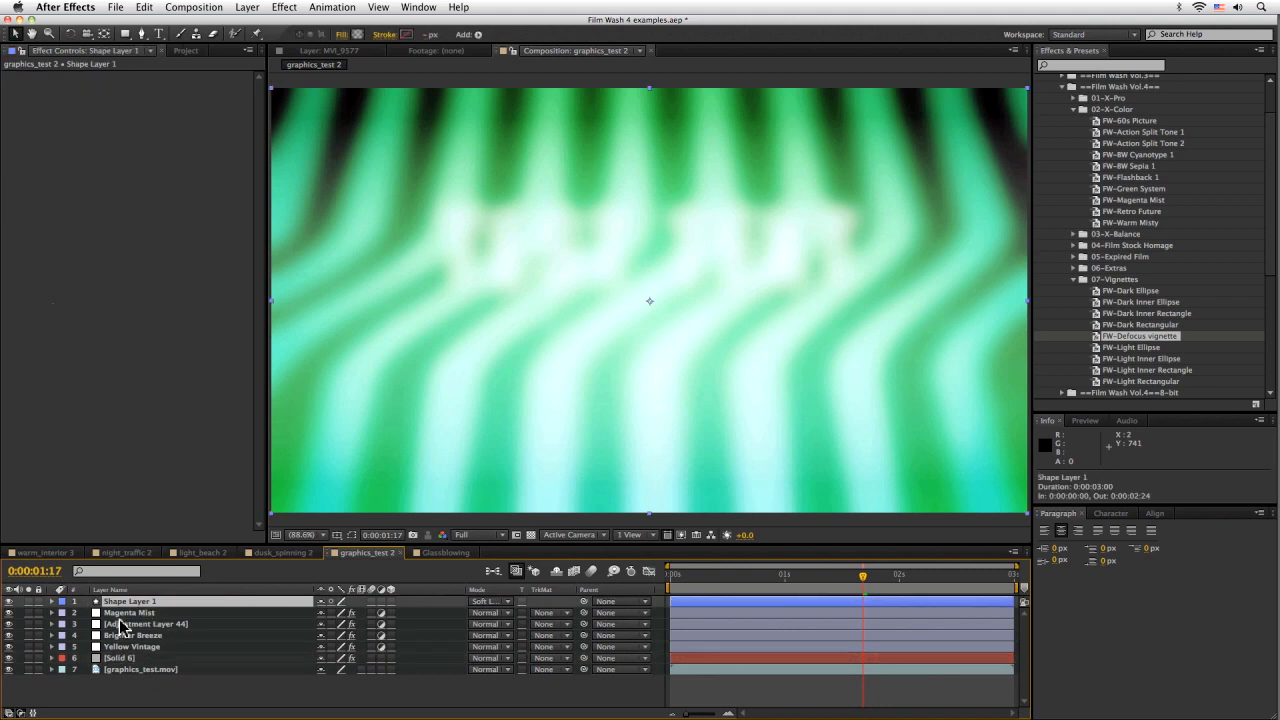
key(Return)
text(Vig)
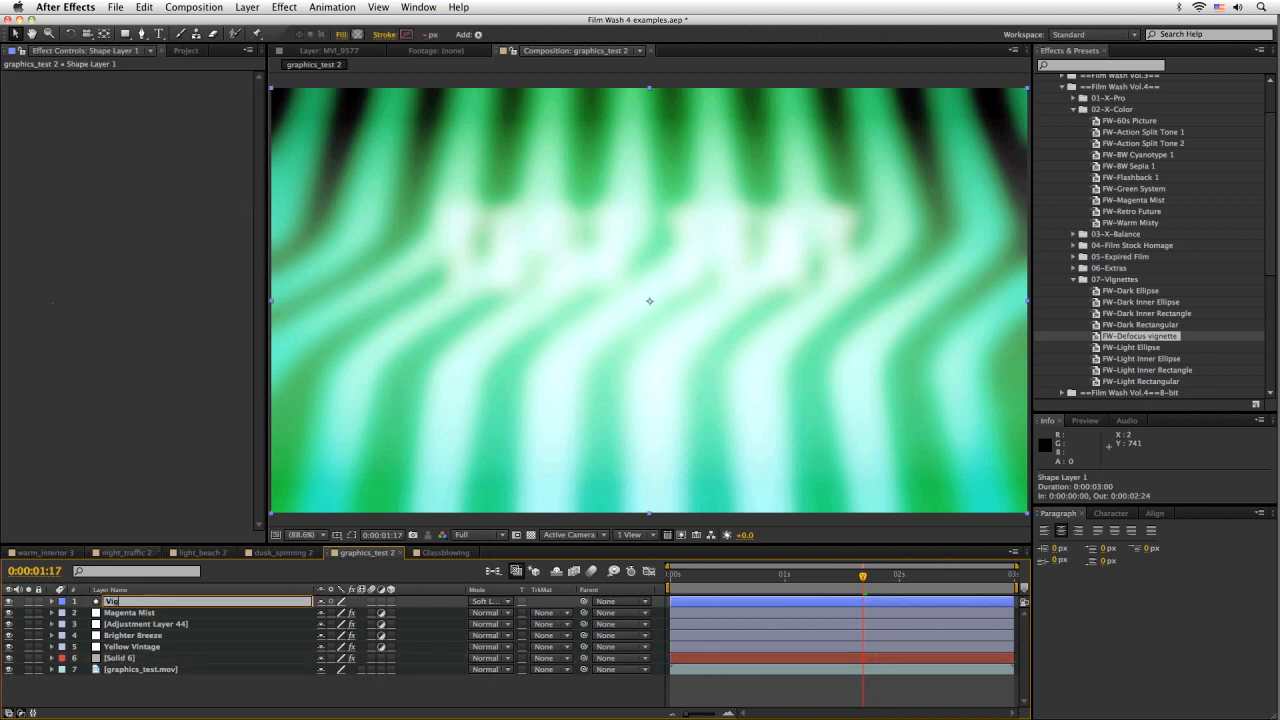
text(nett)
key(Return)
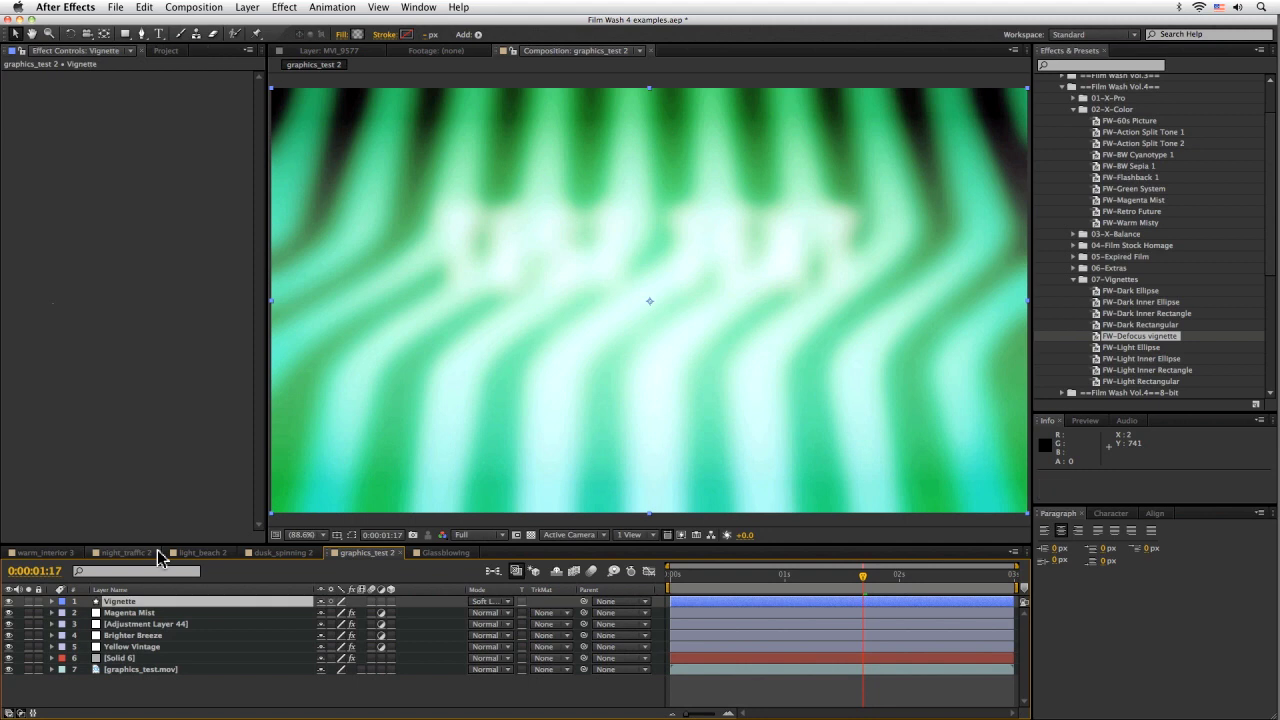
click(145, 7)
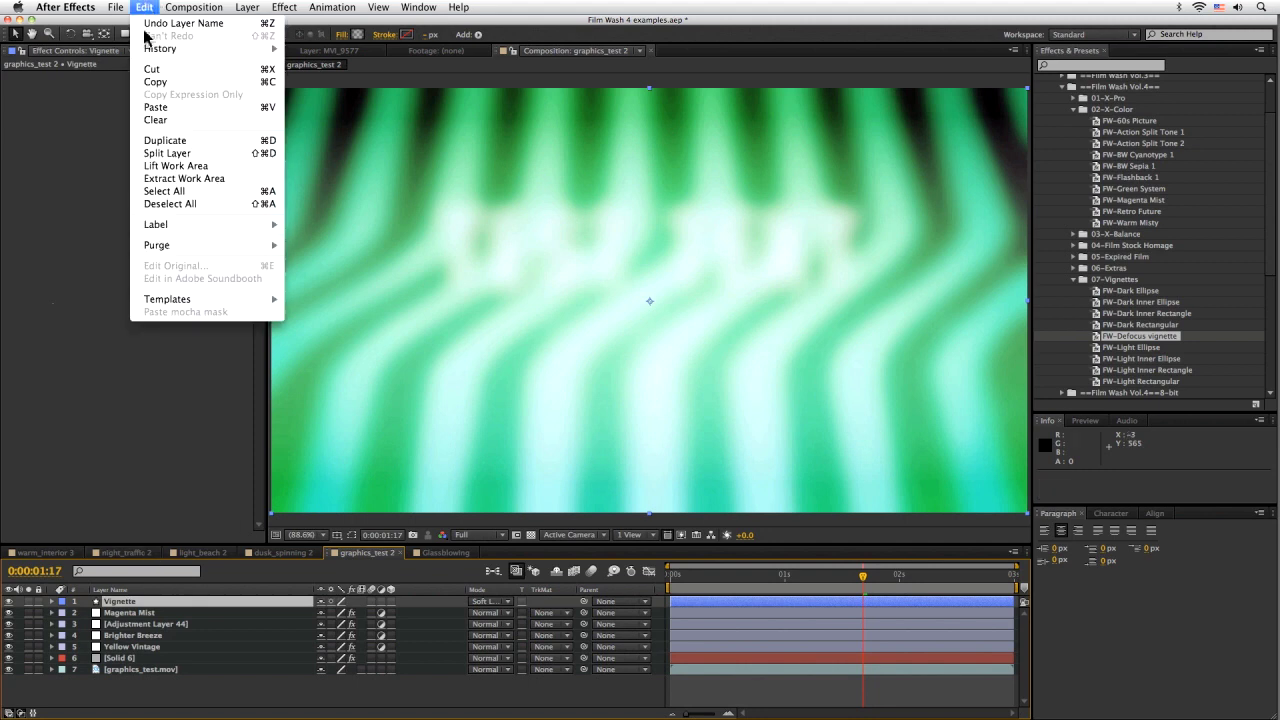
click(180, 143)
drag(135, 605, 148, 677)
- Rename Solid 6 to blur, alpha-matte it to Vignette 2, and lower Blurriness to 4
click(134, 670)
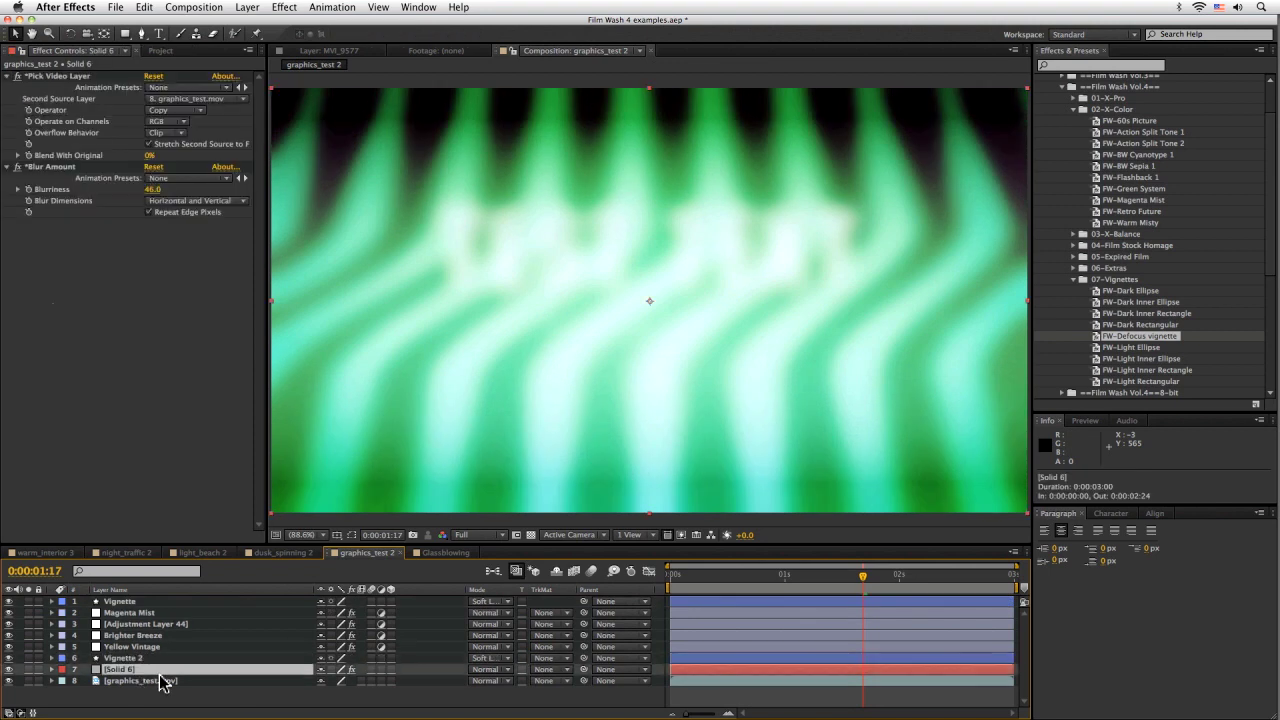
key(Return)
text(blur)
key(Return)
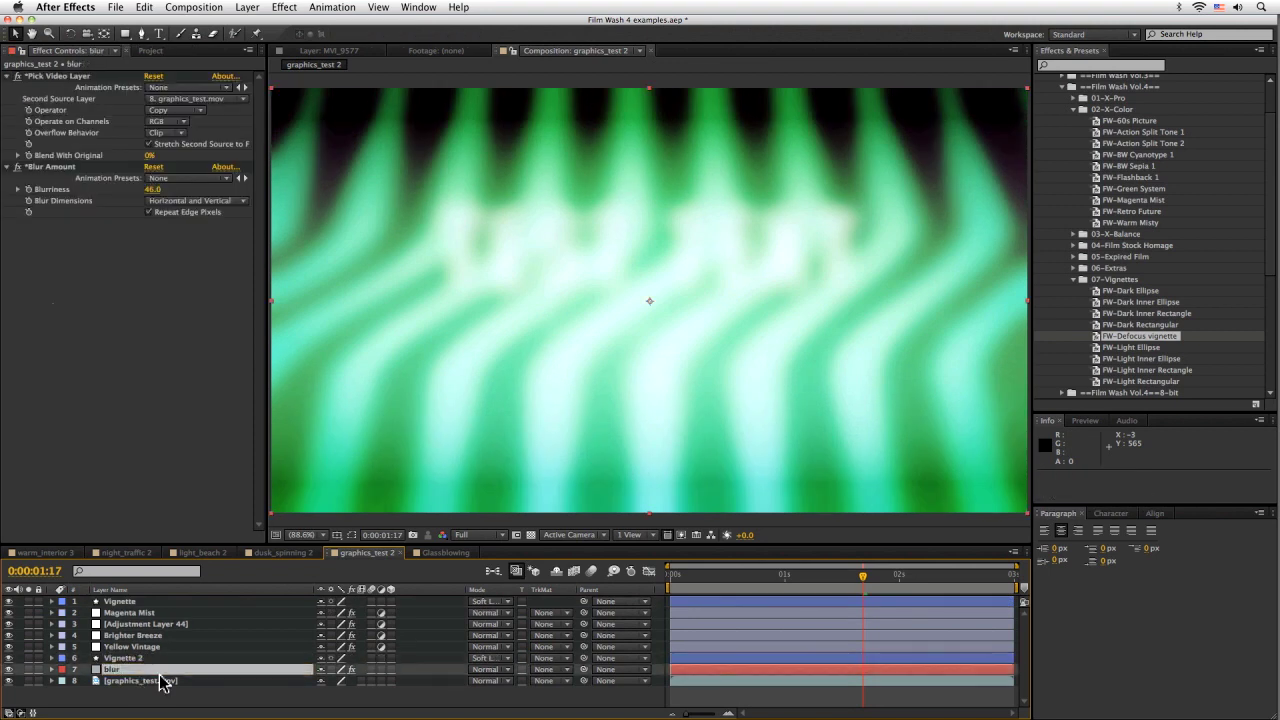
click(545, 670)
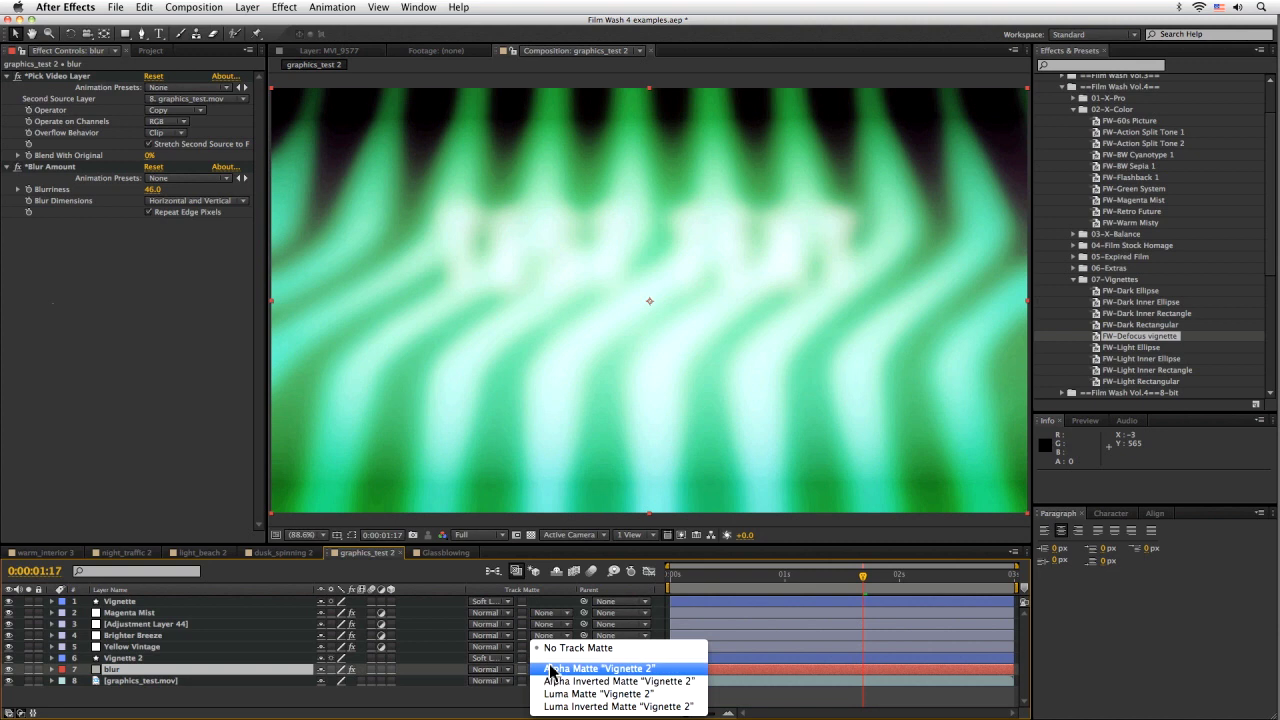
click(549, 672)
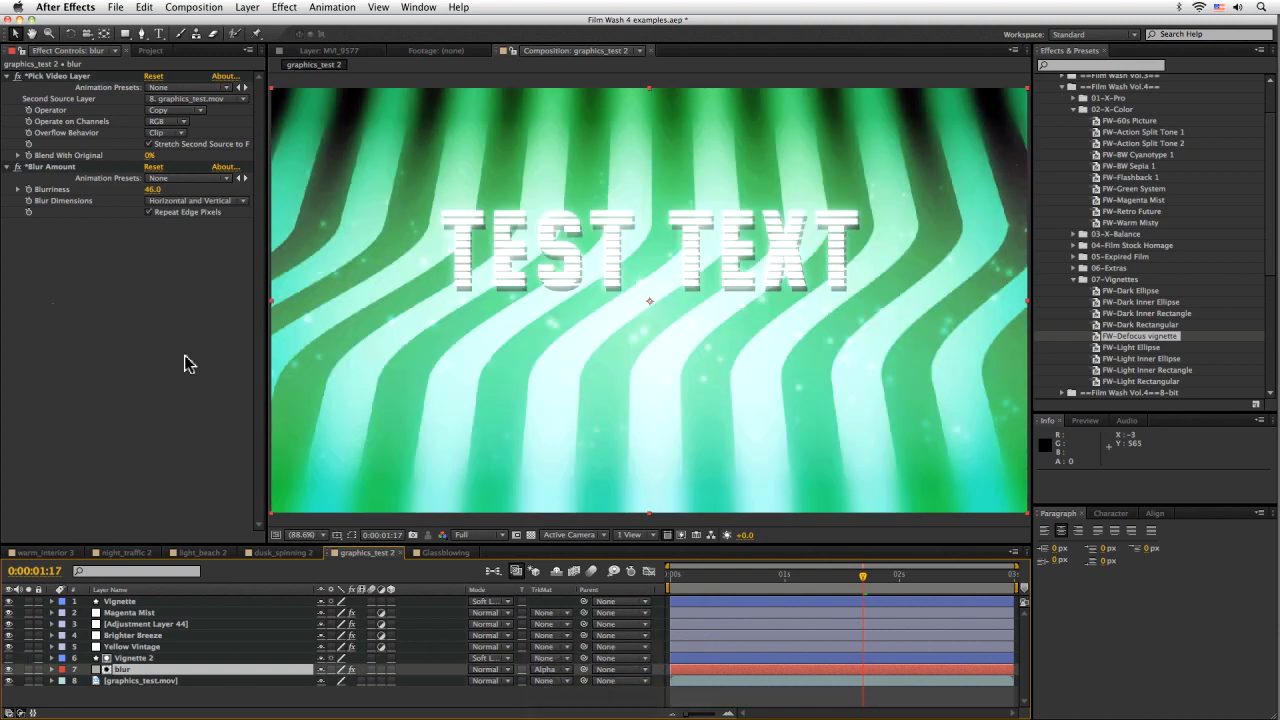
drag(150, 189, 122, 189)
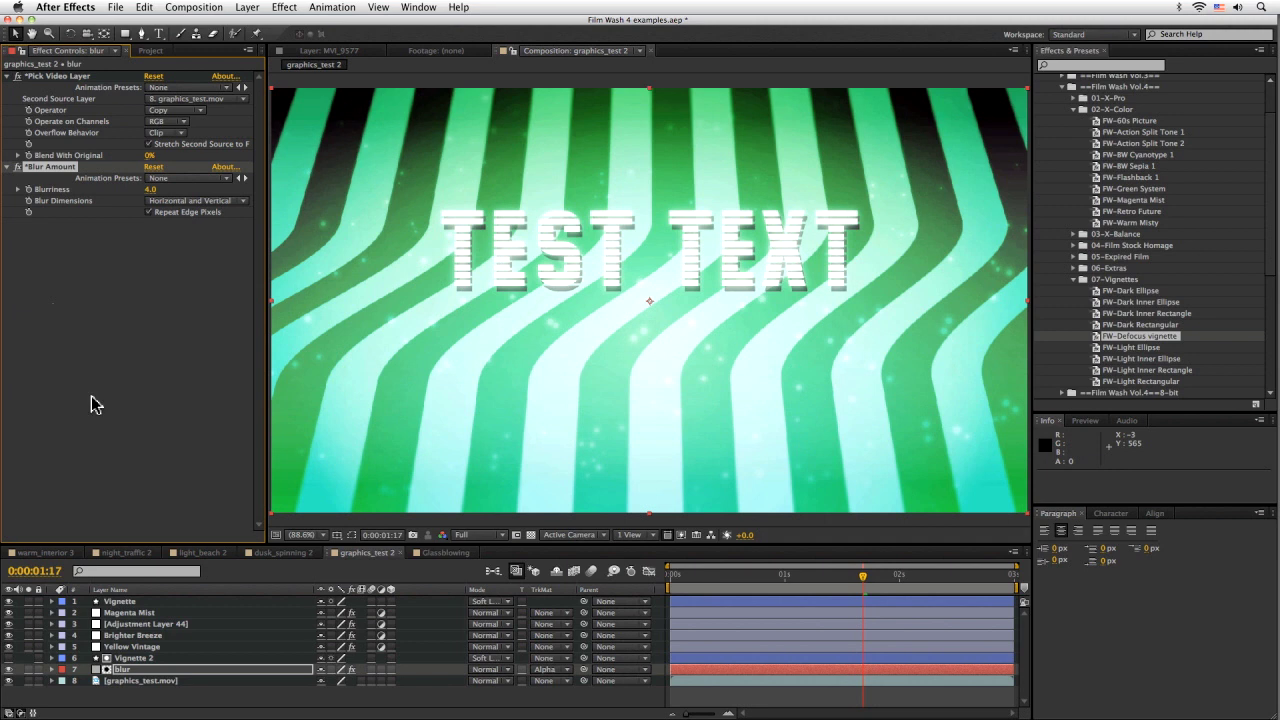
click(200, 266)
- Add a new adjustment layer named 'Filmy grain'
click(194, 7)
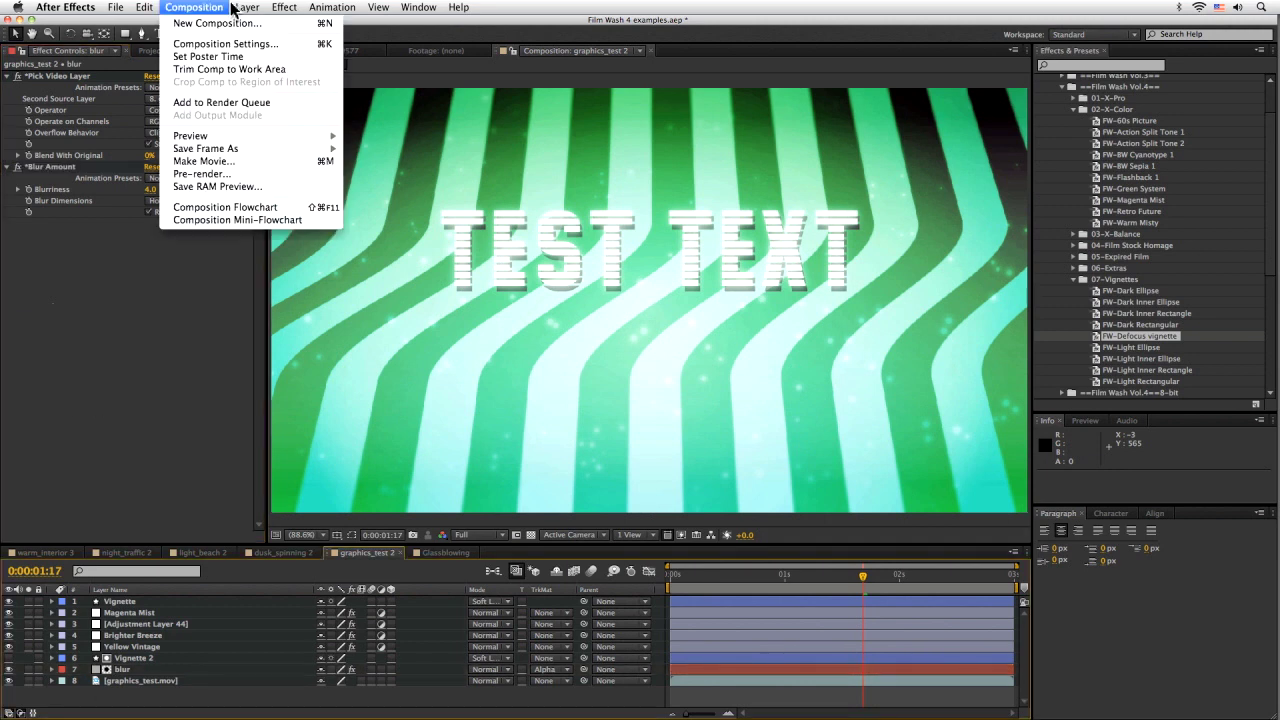
click(440, 107)
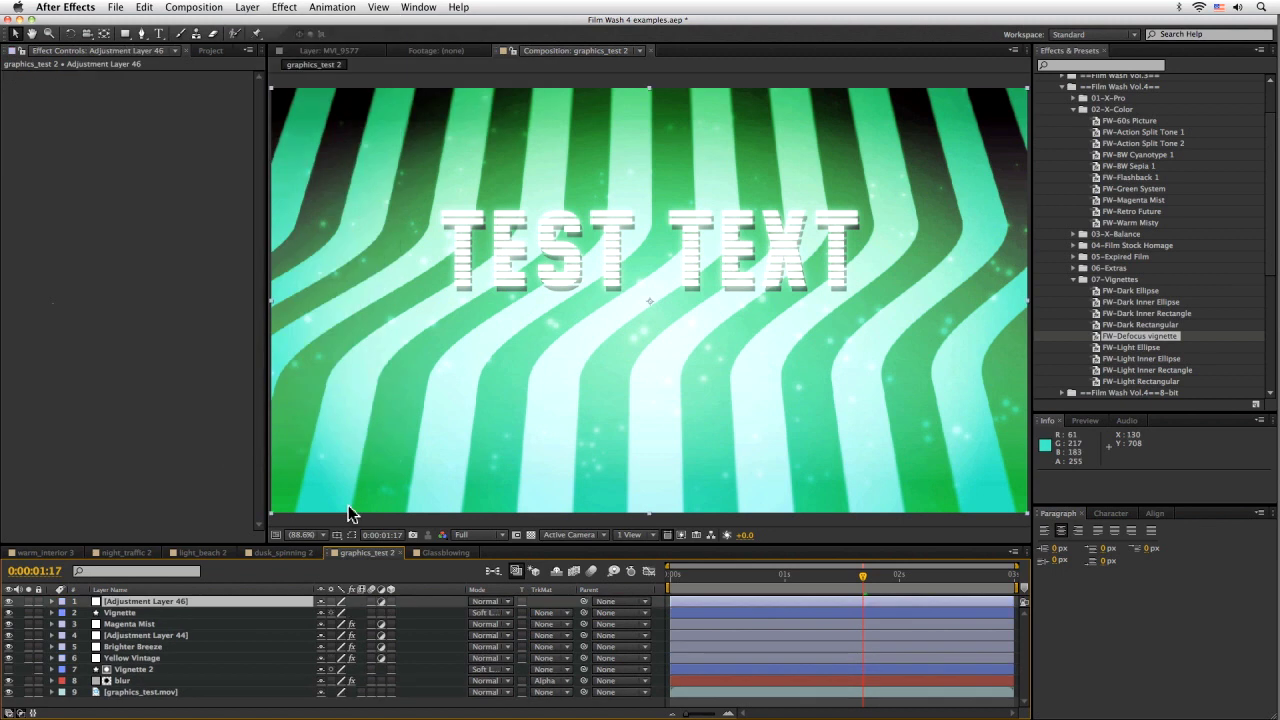
text(Filmy)
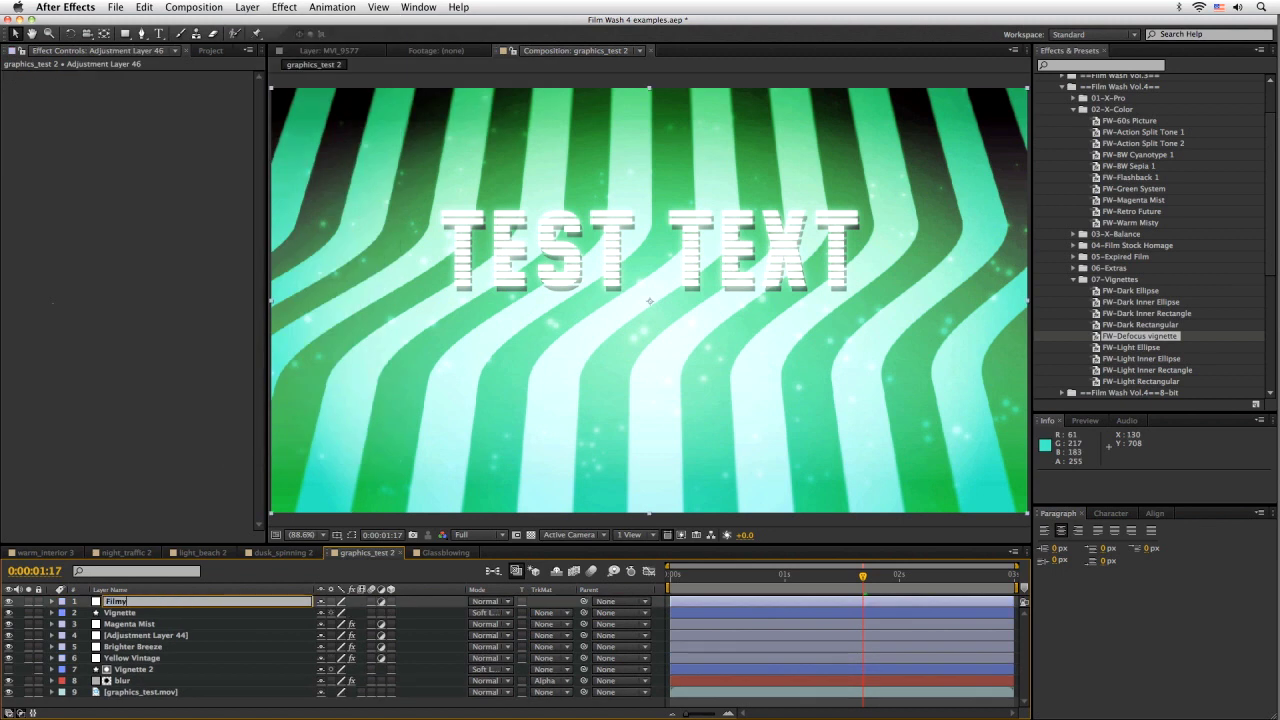
text( grain)
key(Return)
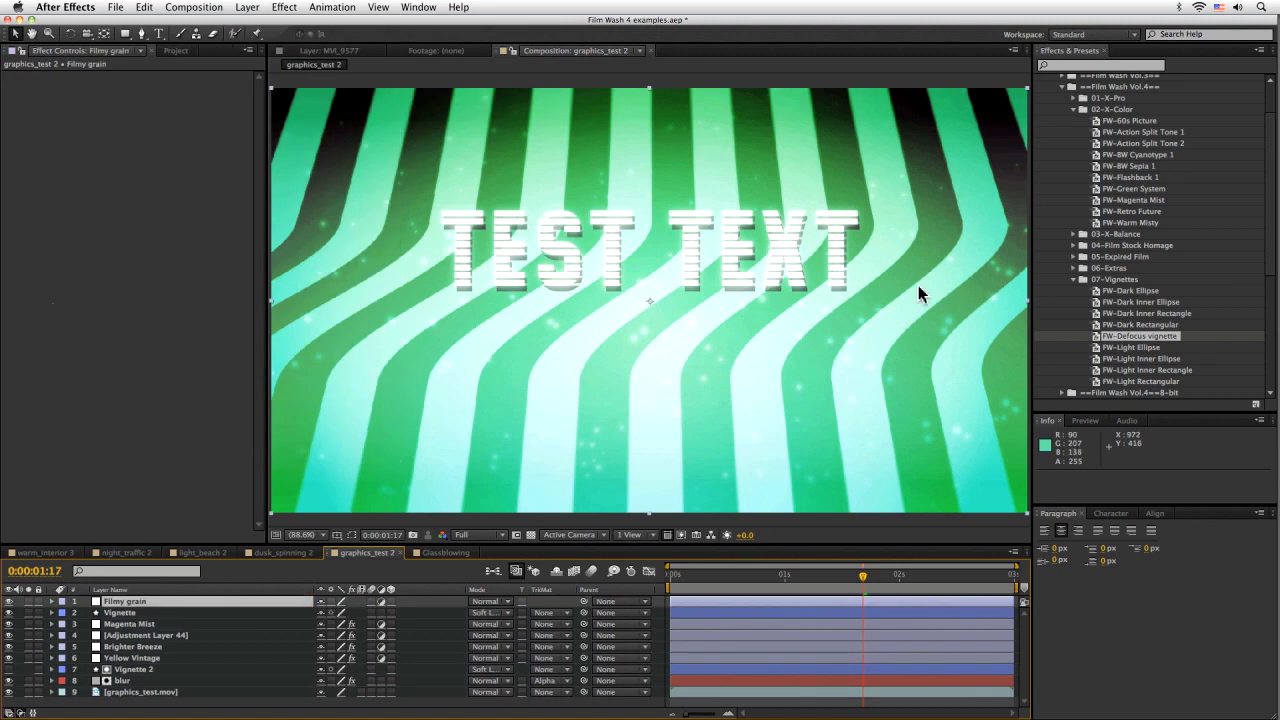
- Apply the FW-Filmy Grain preset to the Filmy grain layer and collapse its effects
click(1073, 269)
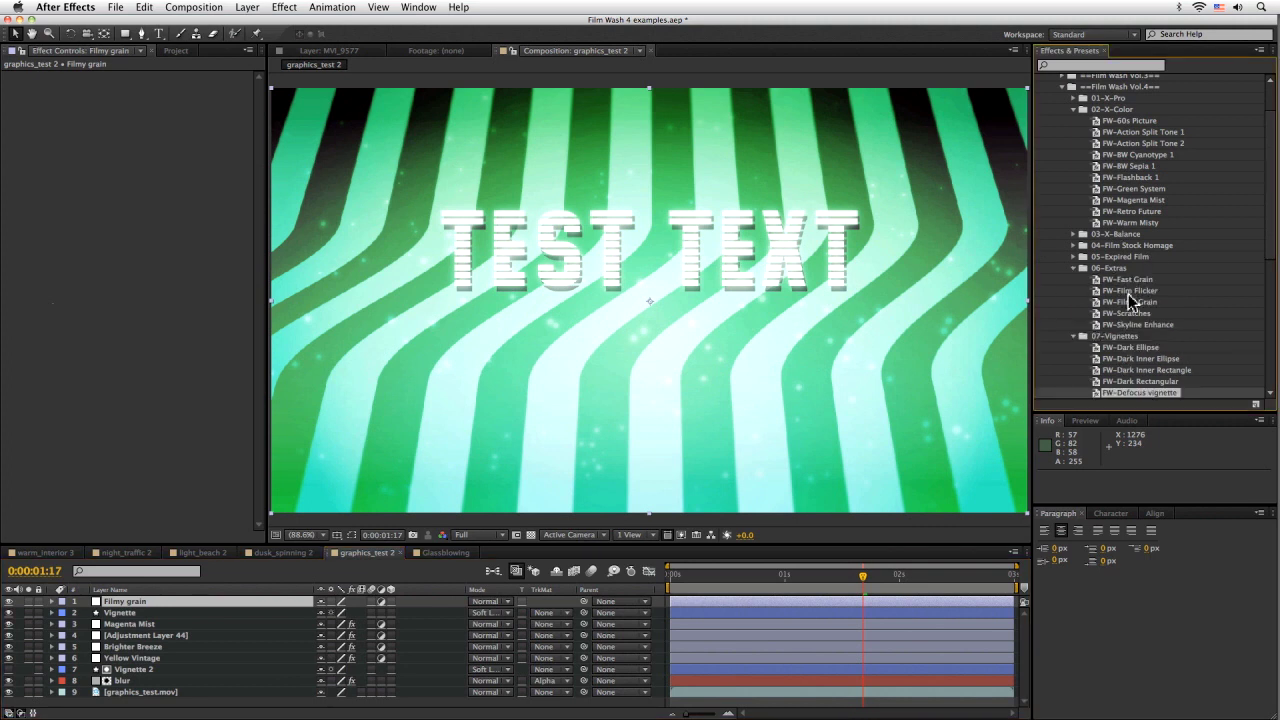
click(1145, 301)
drag(530, 549, 330, 601)
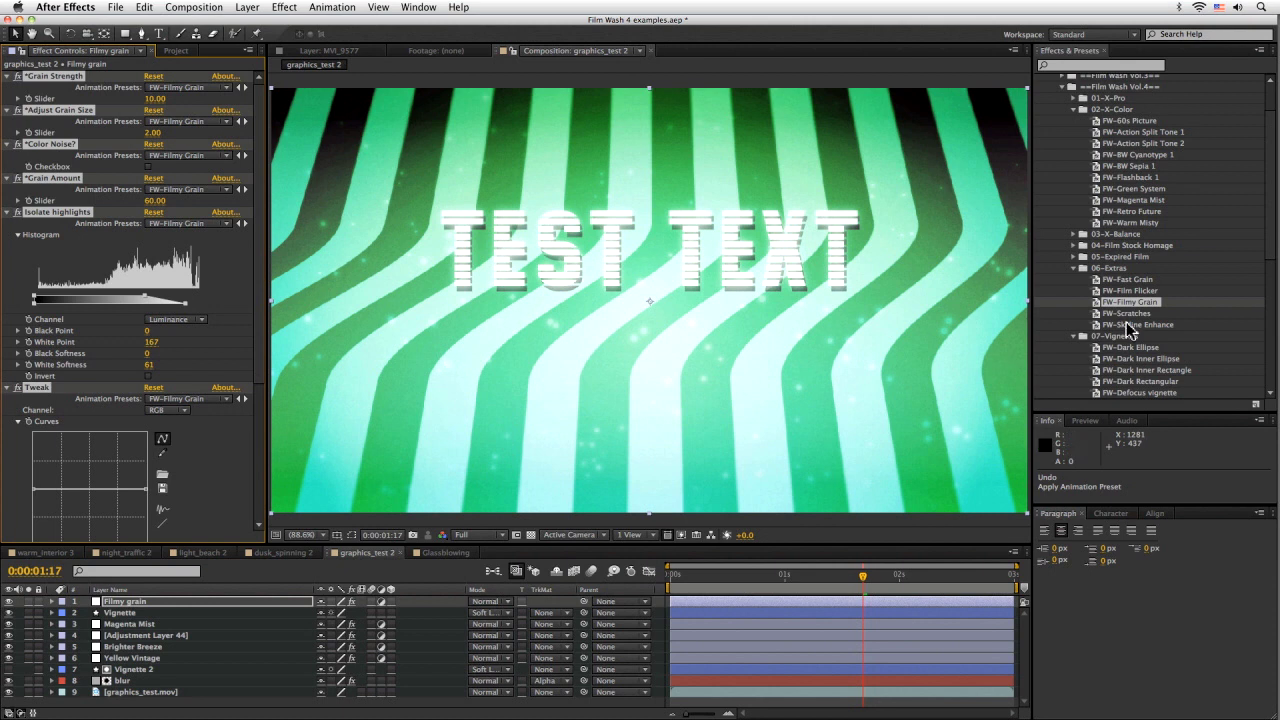
alt+click(6, 78)
click(100, 237)
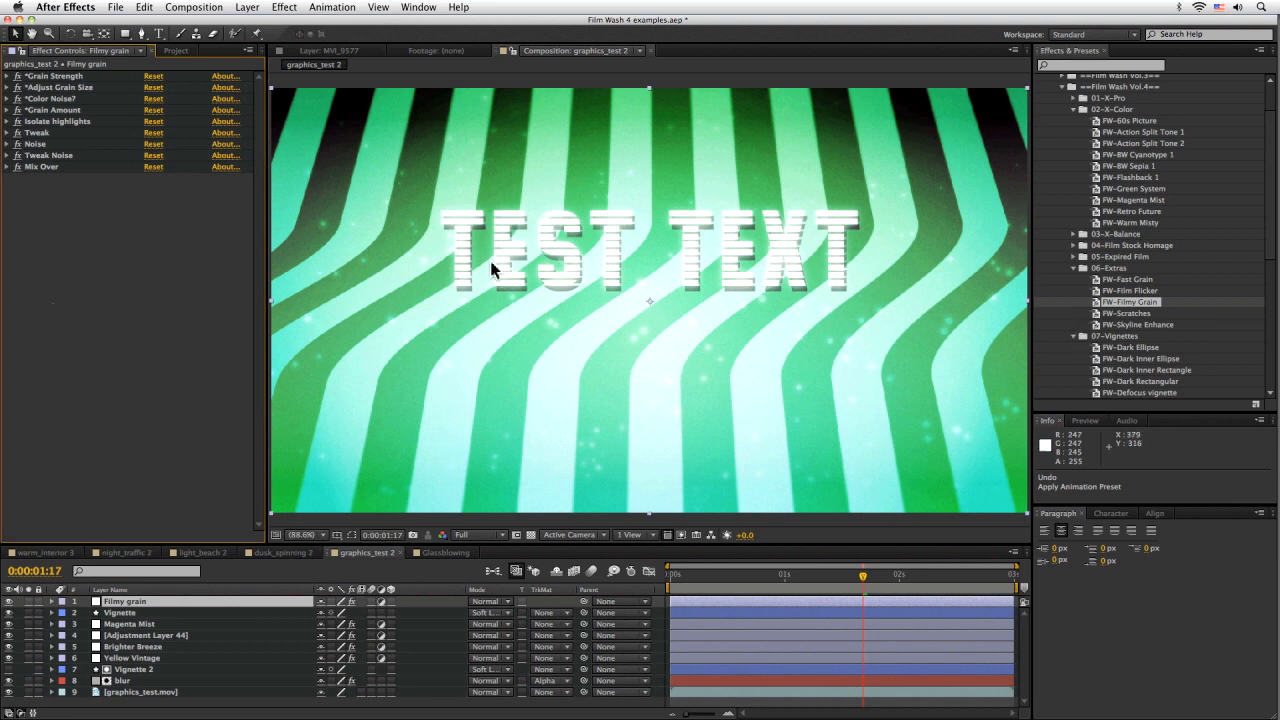
click(284, 7)
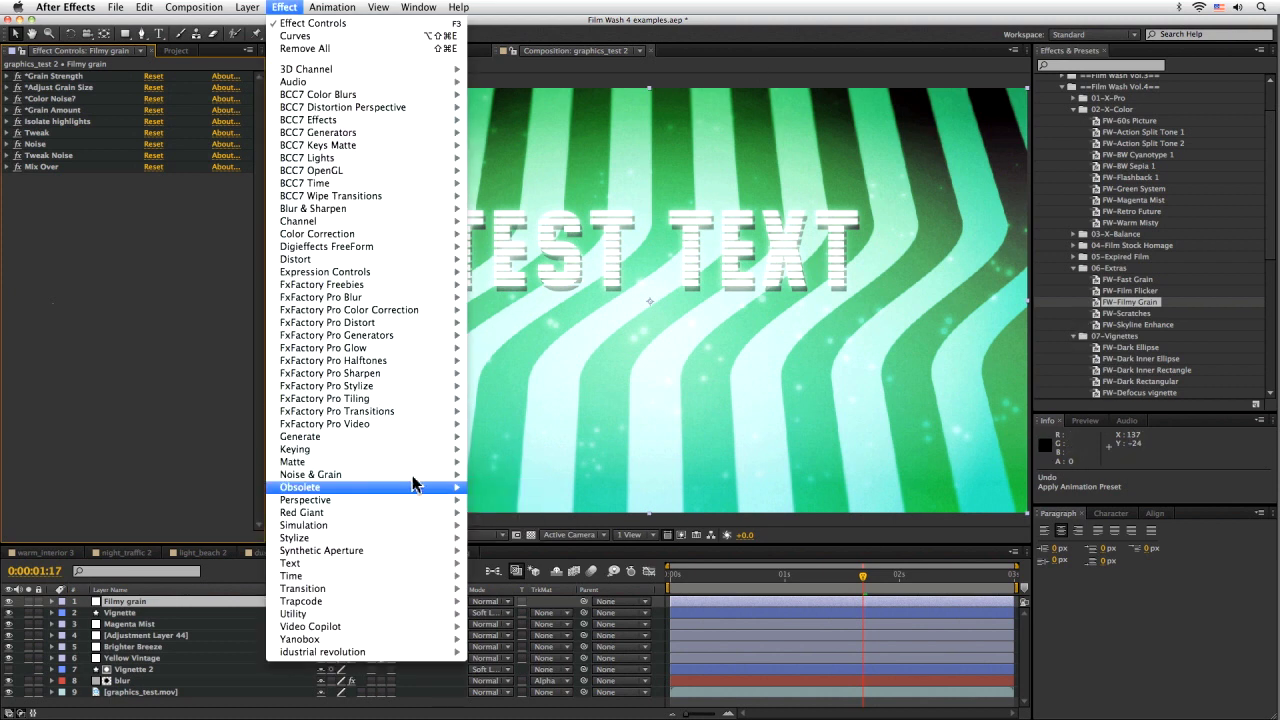
mouse_move(311, 474)
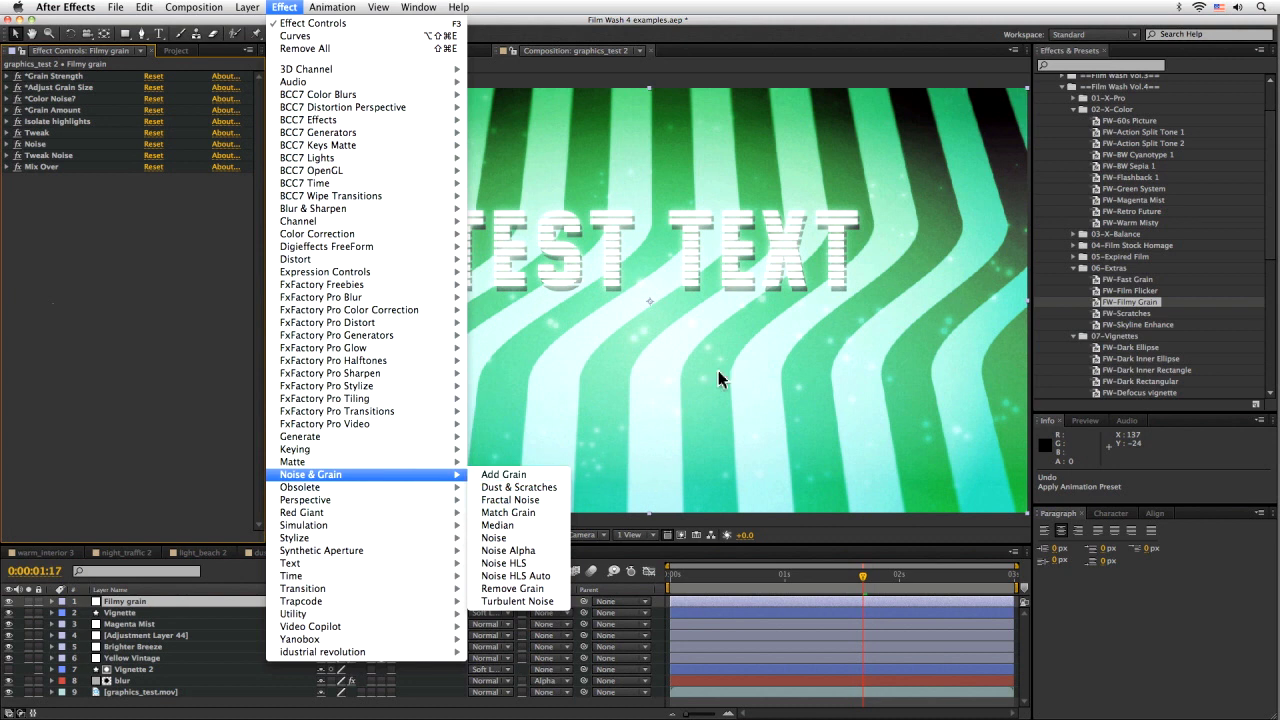
click(172, 369)
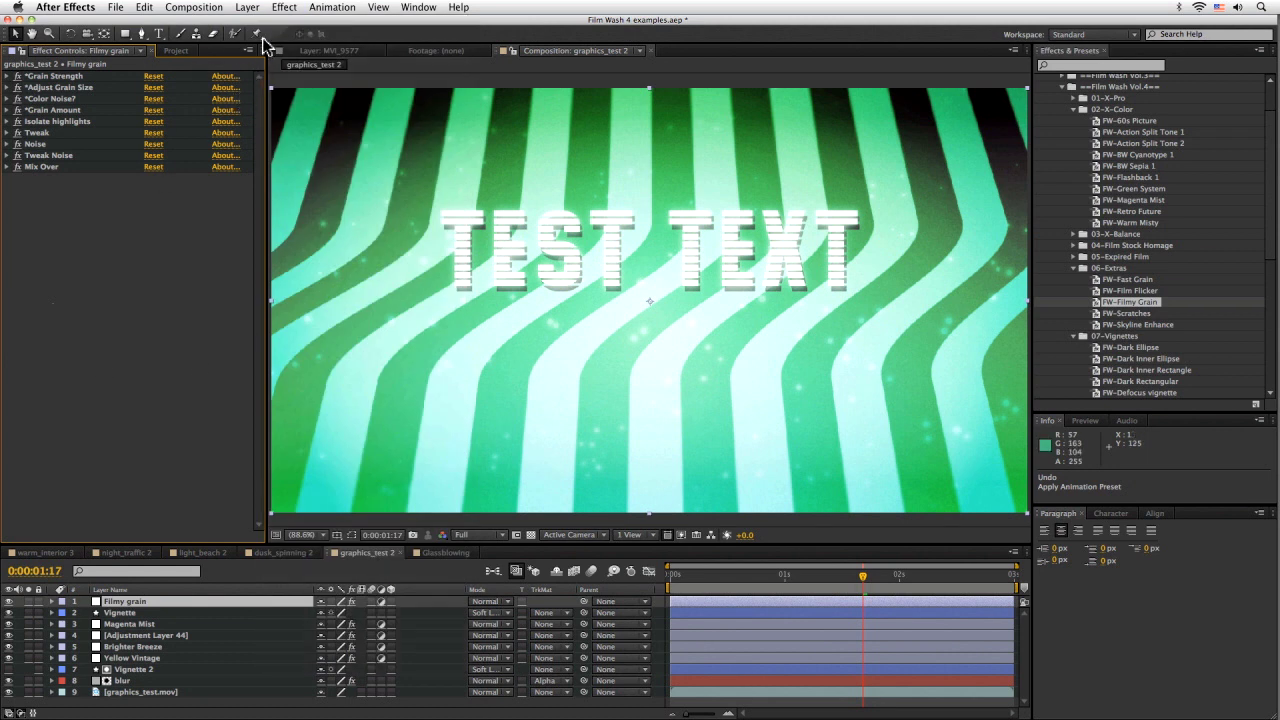
click(280, 8)
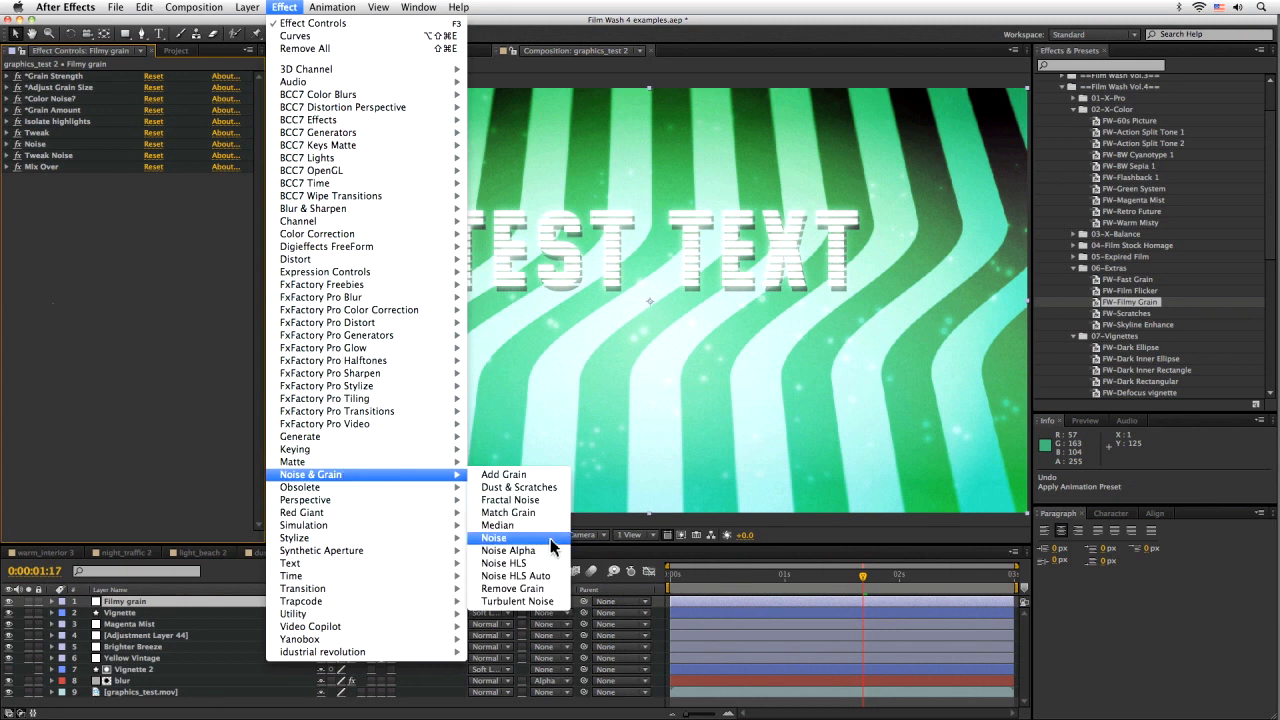
click(677, 411)
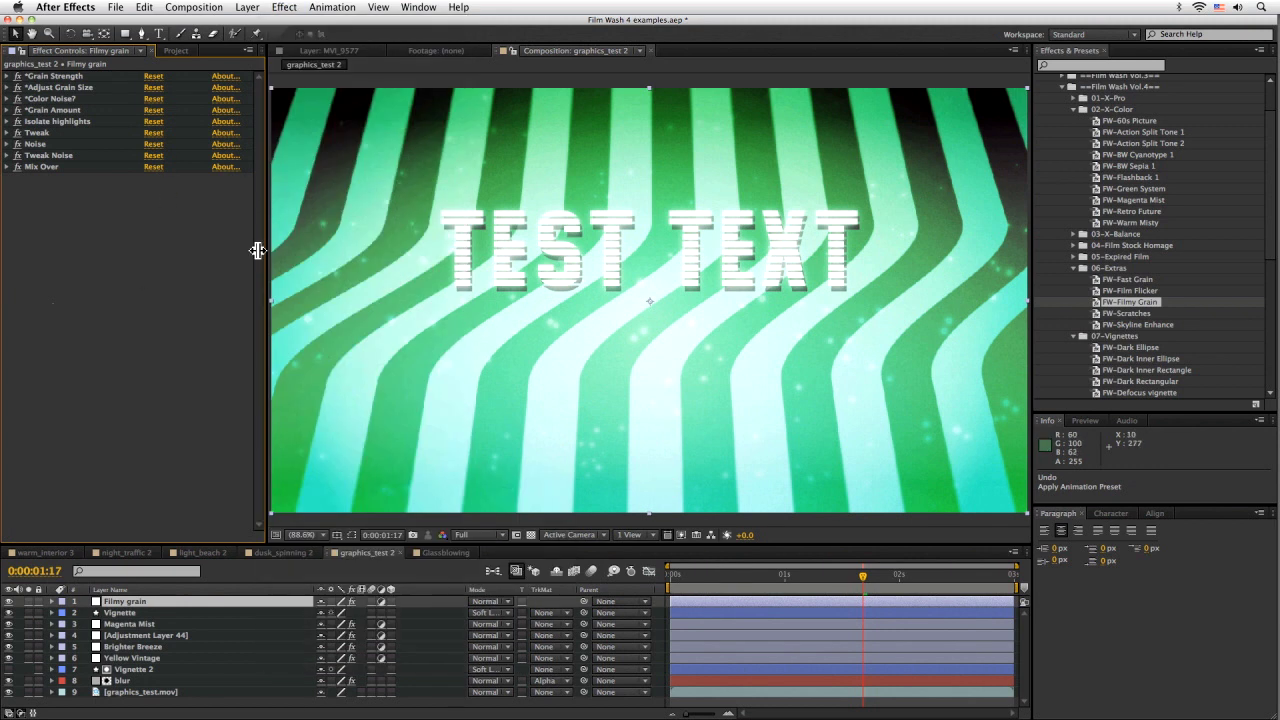
- Set Grain Strength to 20 and Grain Size to 5, then preview the graphic
click(7, 76)
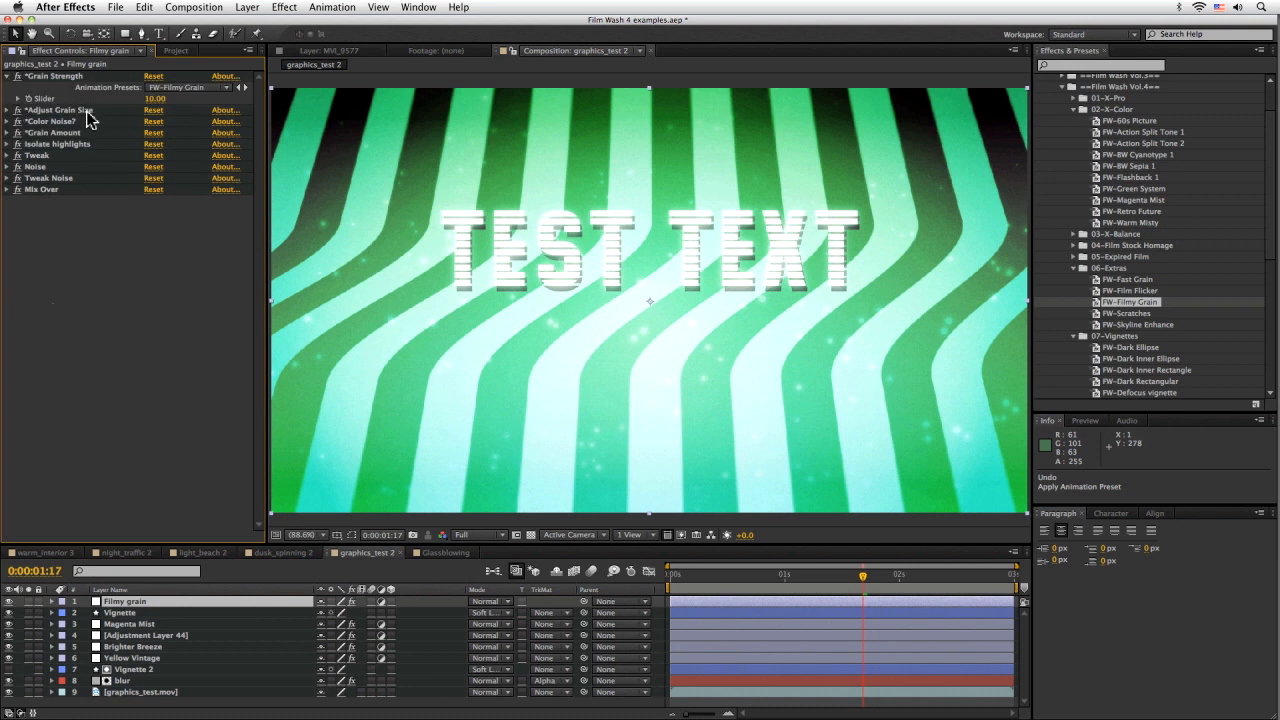
click(155, 99)
text(20)
key(Return)
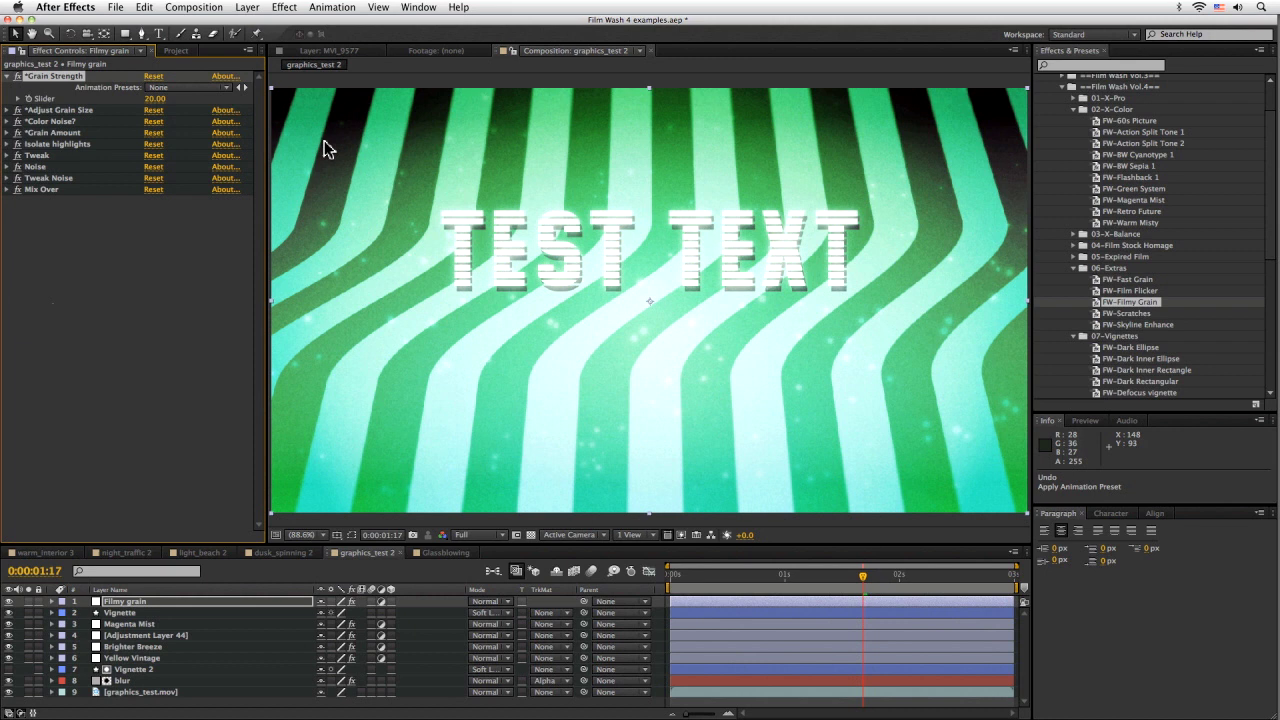
click(7, 111)
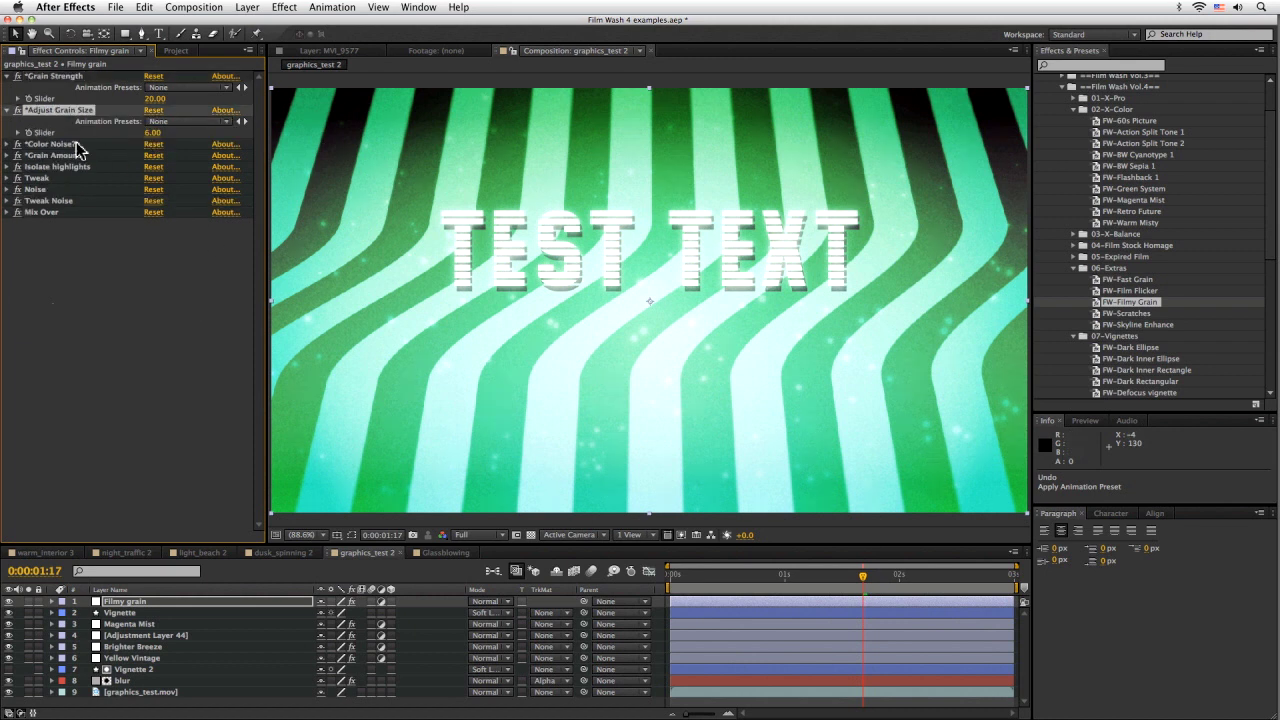
text(5)
key(Return)
click(147, 328)
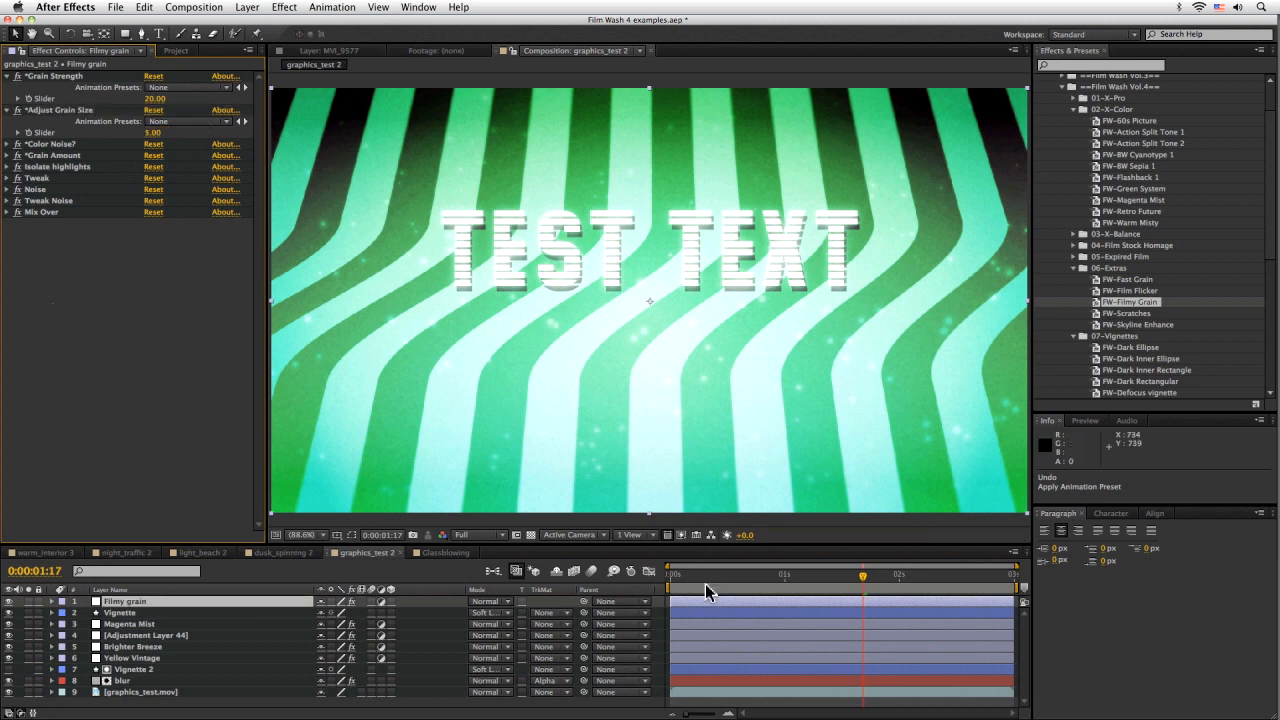
key(KP_0)
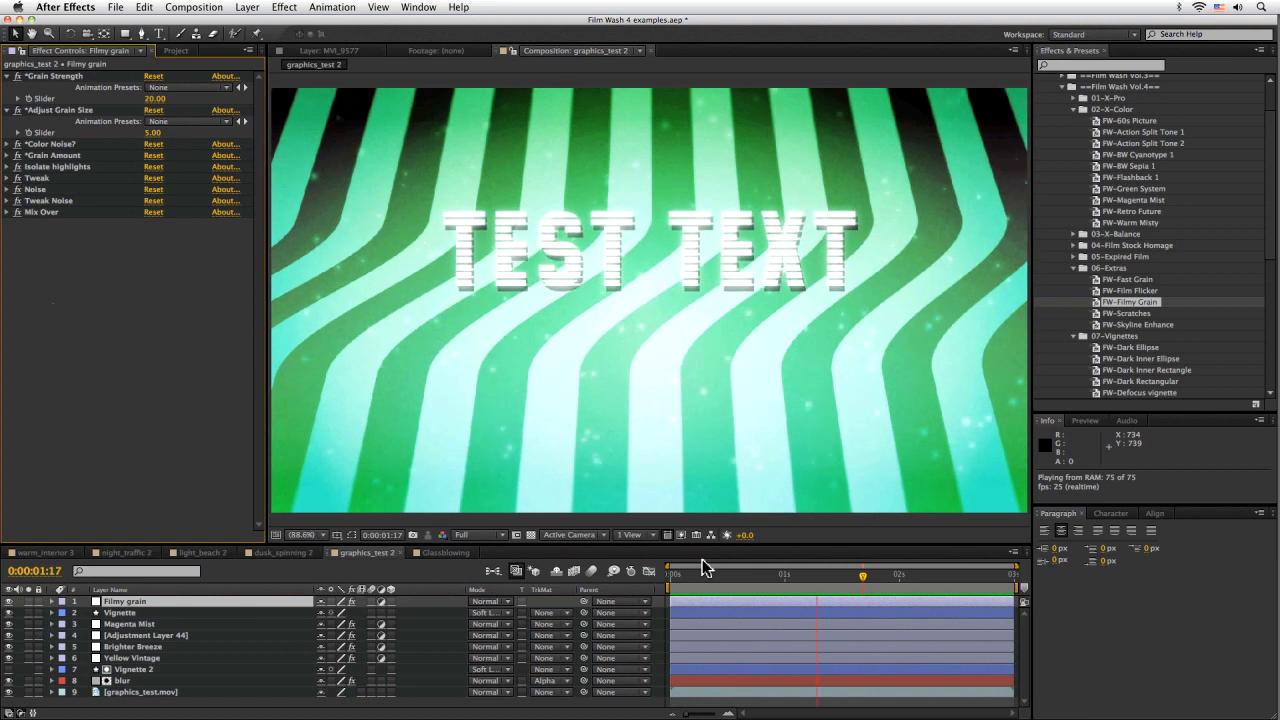
- Solo the footage to compare ungraded and graded, scrub to 2:16, then open Glassblowing
click(28, 692)
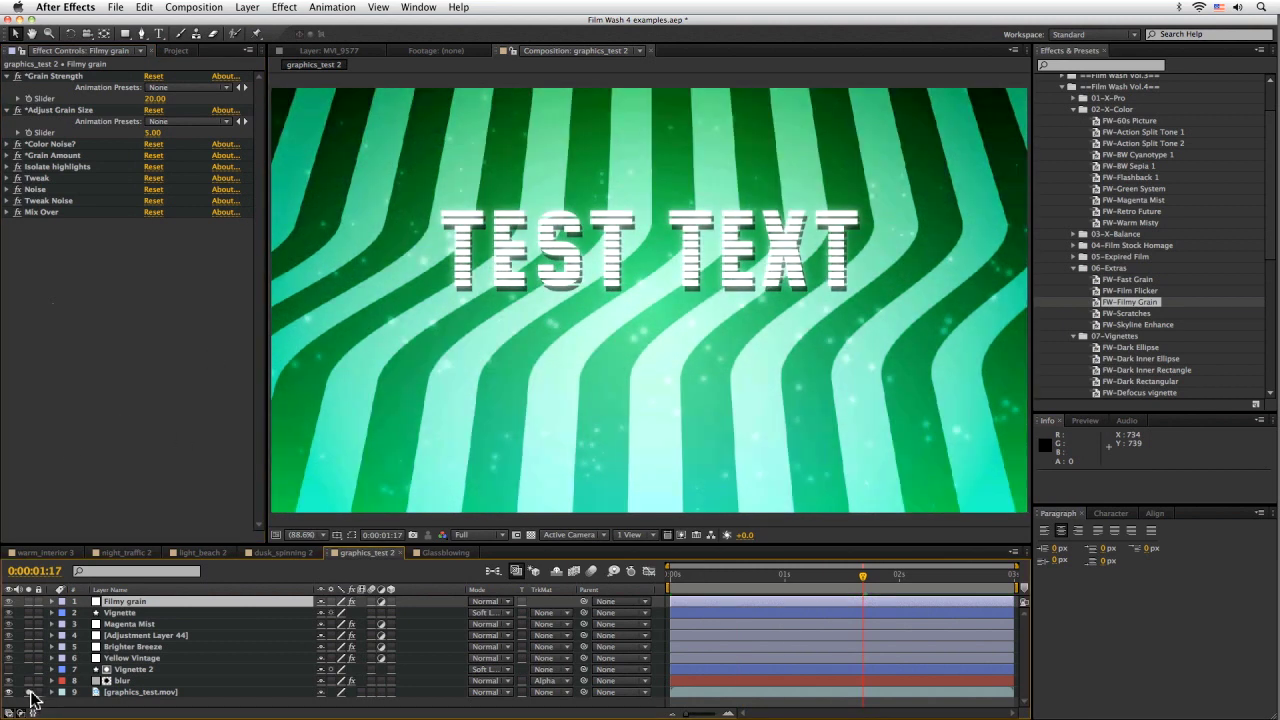
click(28, 692)
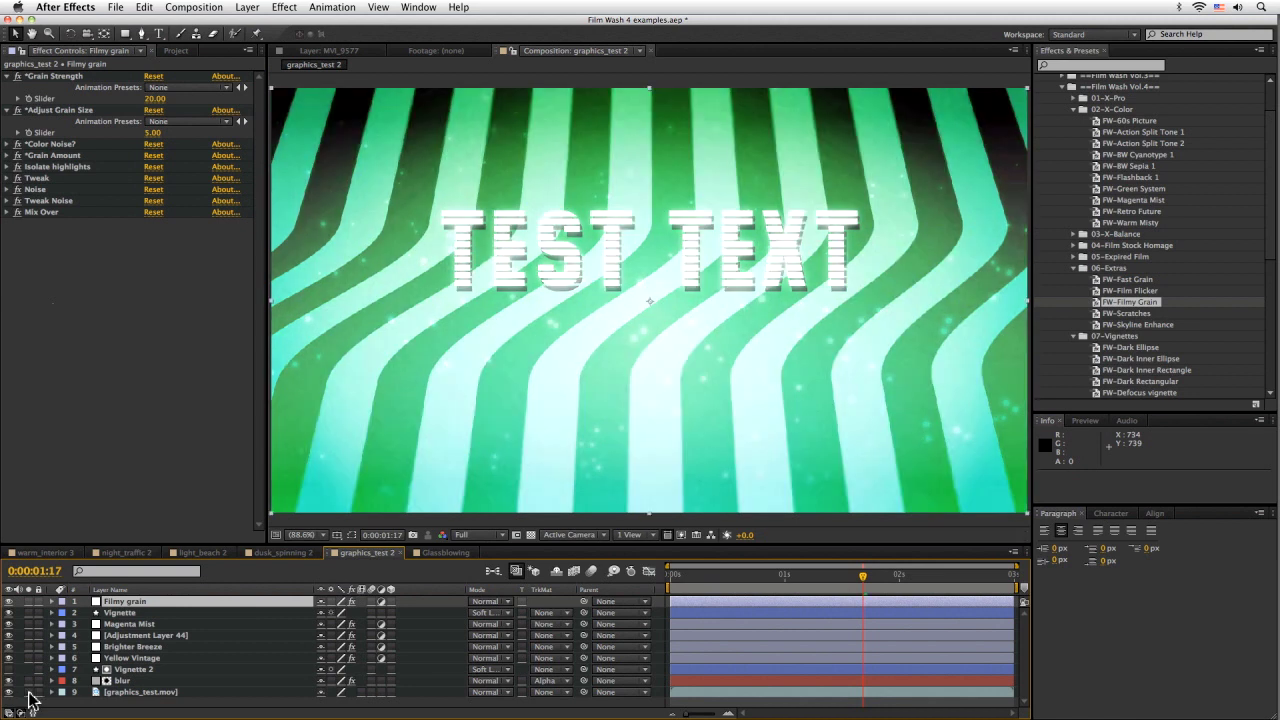
click(28, 692)
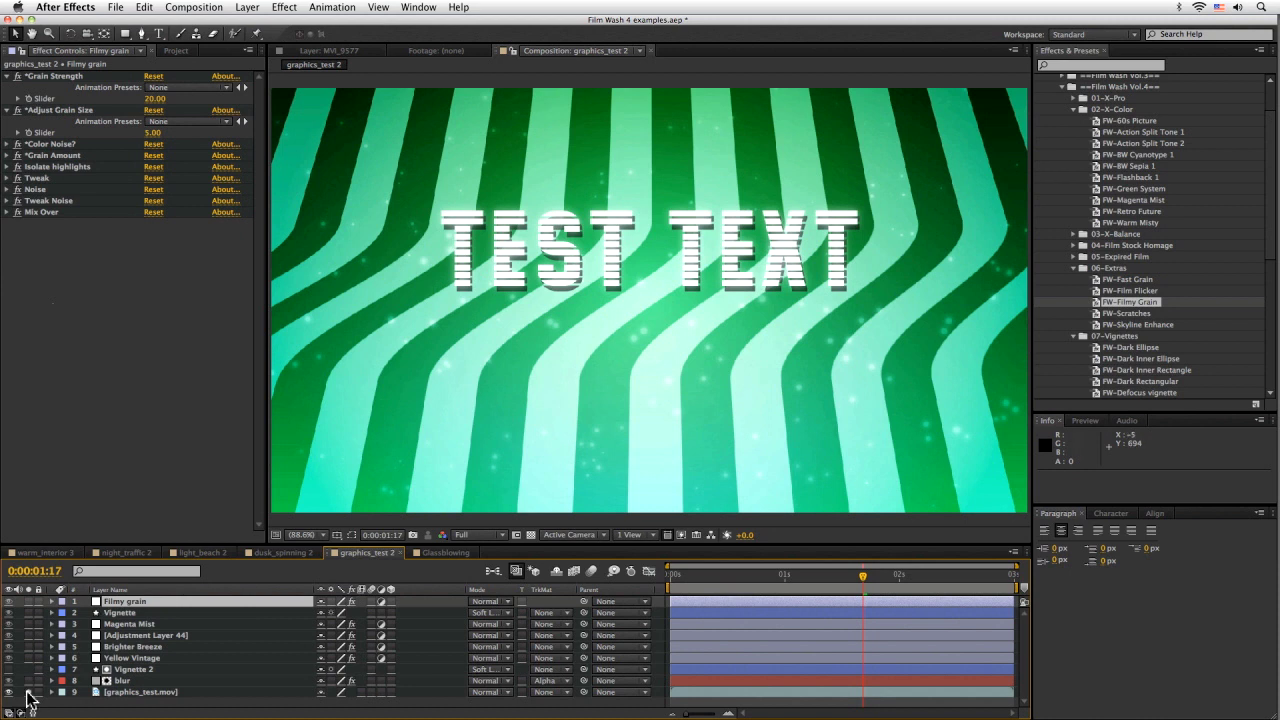
click(28, 692)
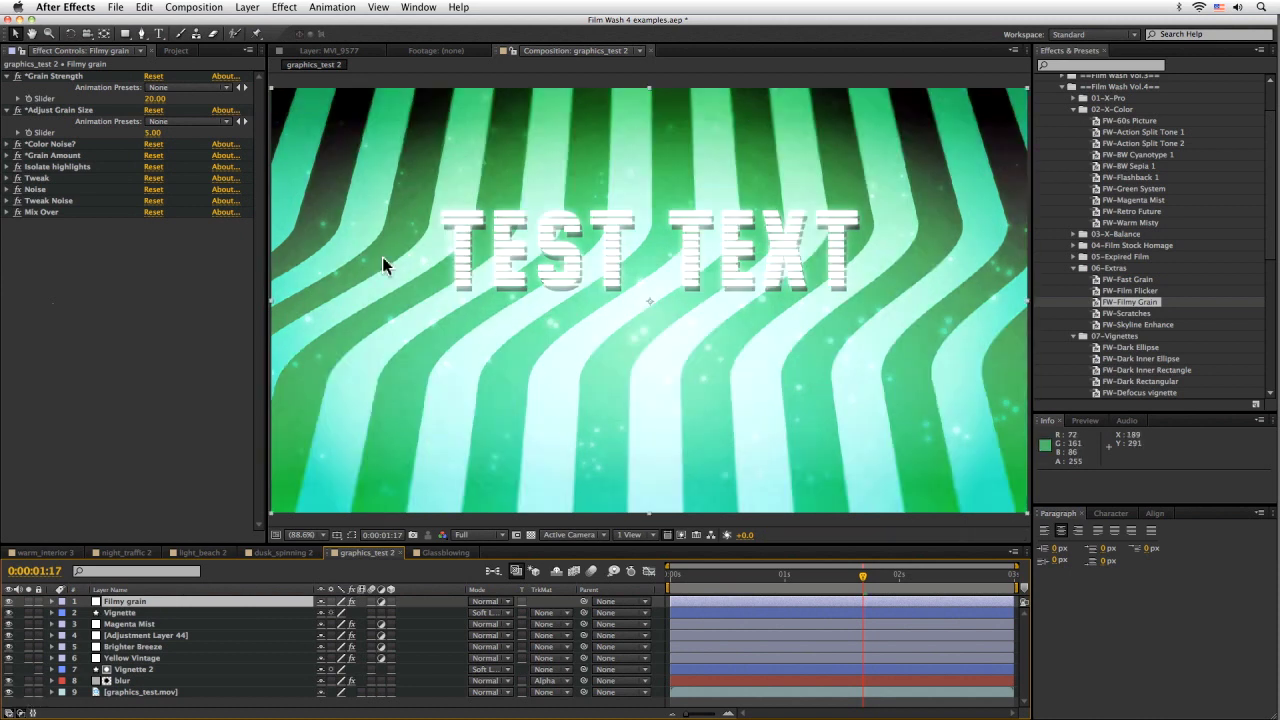
click(931, 577)
drag(934, 579, 972, 580)
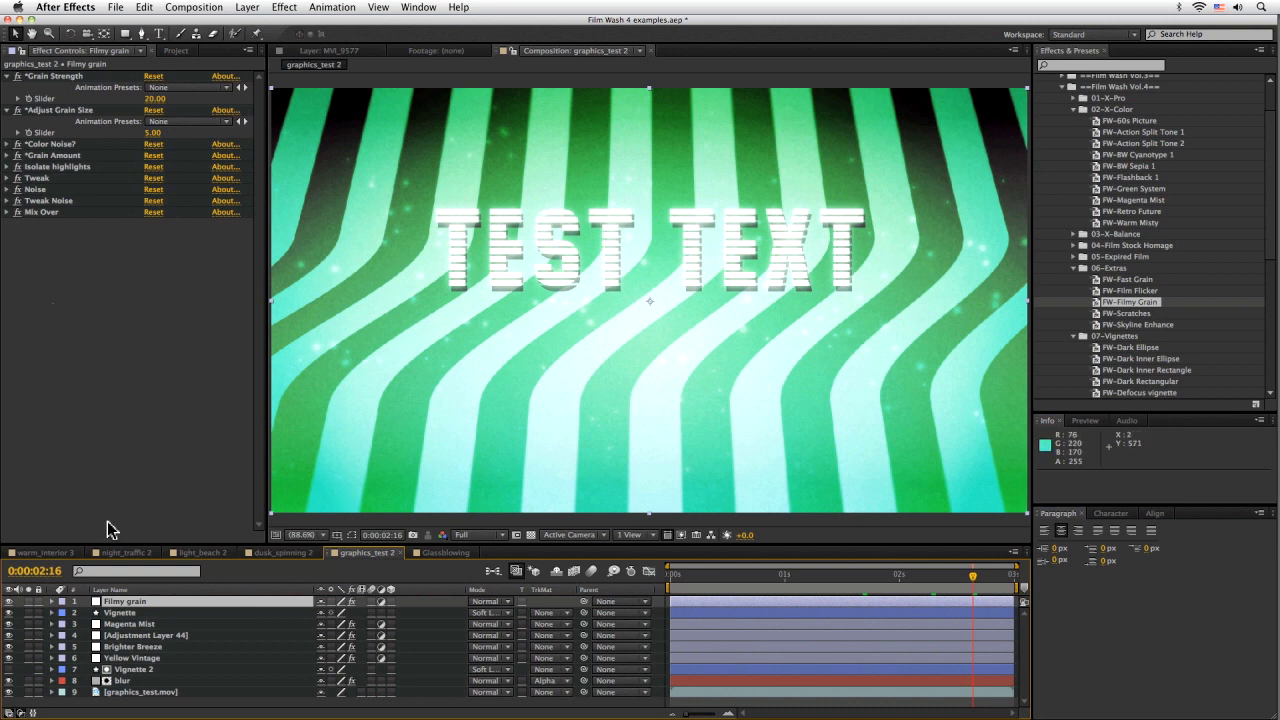
click(444, 553)
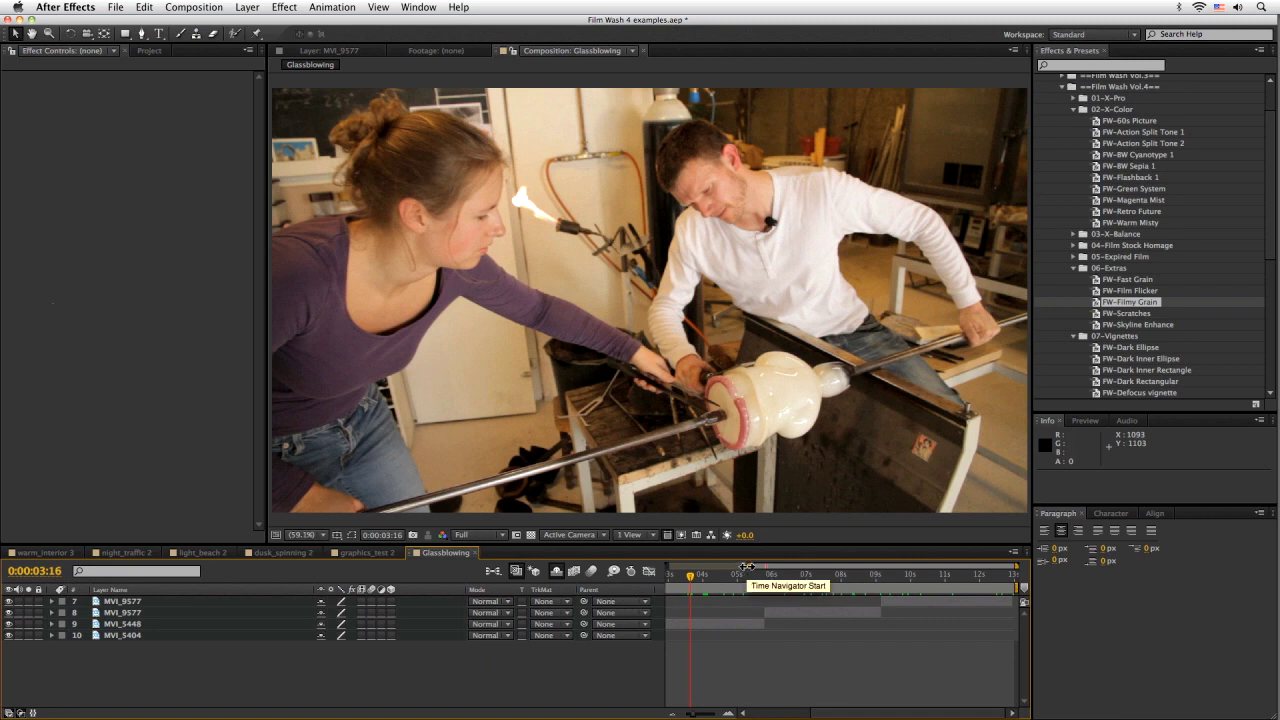
- Fit the 13-second timeline, jump to the flame close-up, and select the MVI_9577 clip
mouse_move(745, 568)
mouse_down()
mouse_move(668, 568)
mouse_move(980, 591)
mouse_move(703, 606)
mouse_up()
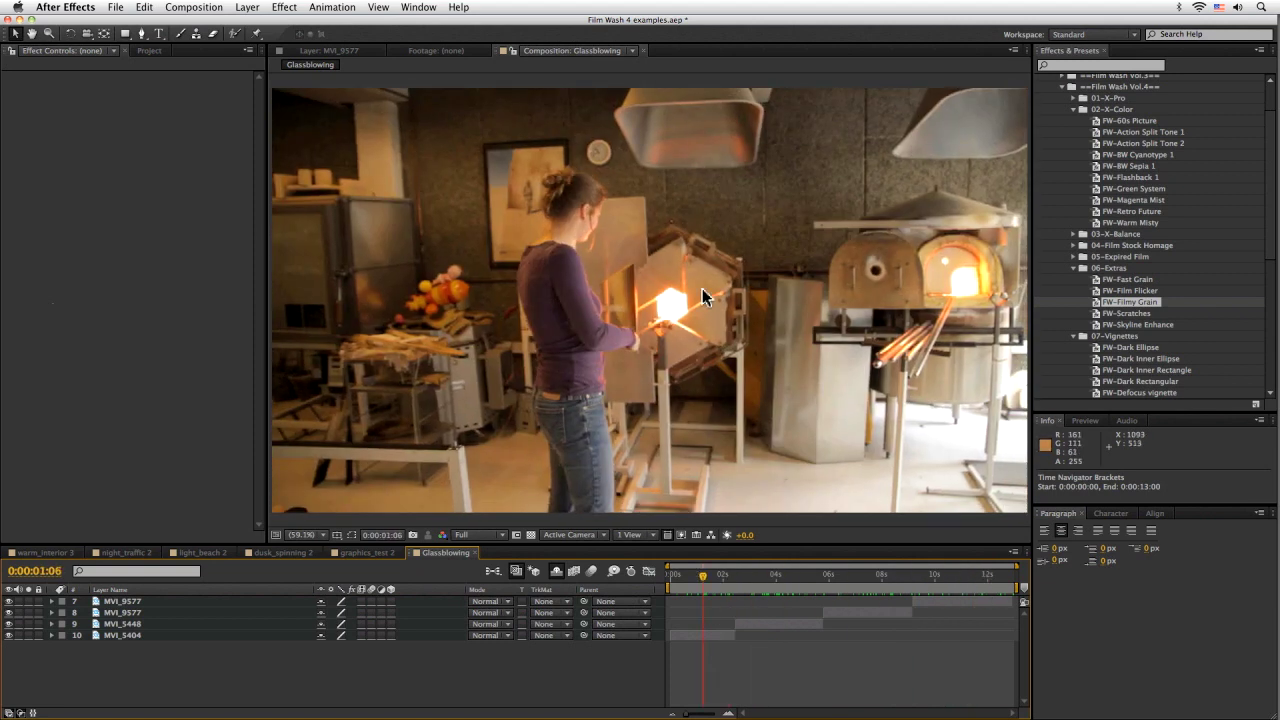
click(1073, 268)
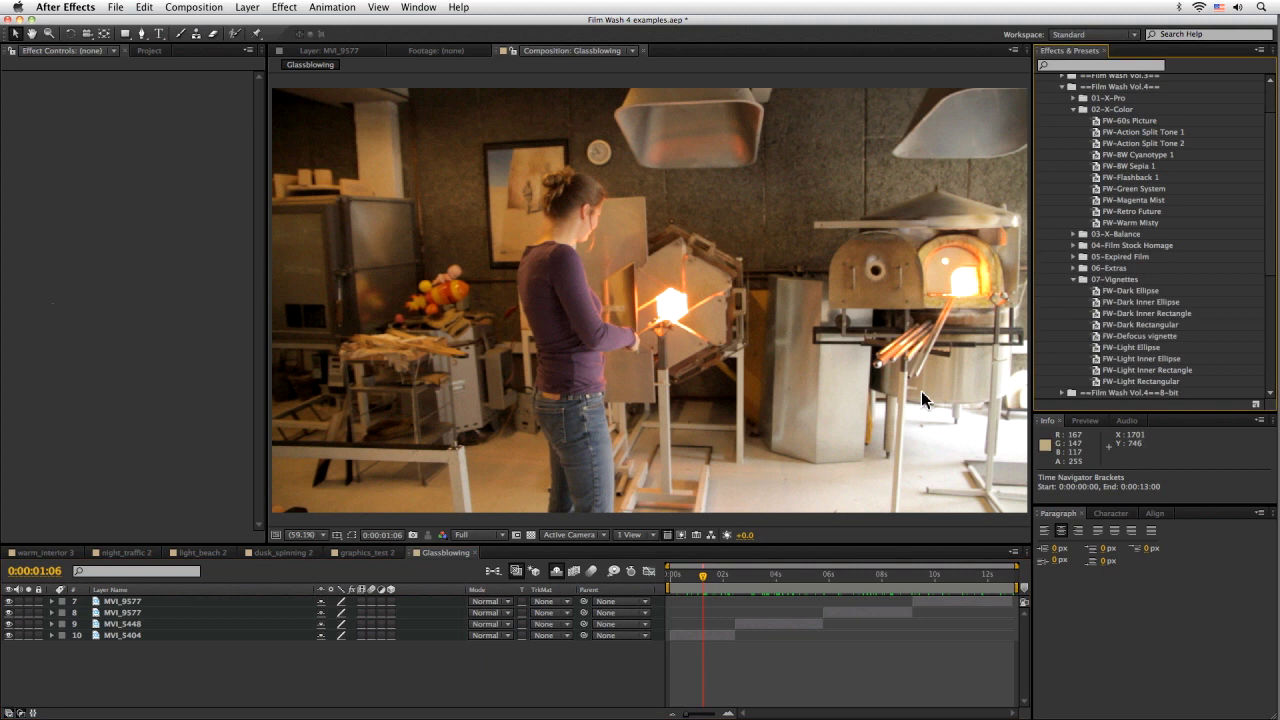
click(500, 668)
mouse_move(705, 578)
mouse_down()
mouse_move(740, 582)
mouse_move(697, 603)
mouse_move(860, 585)
mouse_move(923, 586)
mouse_move(722, 590)
mouse_move(929, 596)
mouse_move(775, 610)
mouse_move(838, 603)
mouse_move(803, 611)
mouse_up()
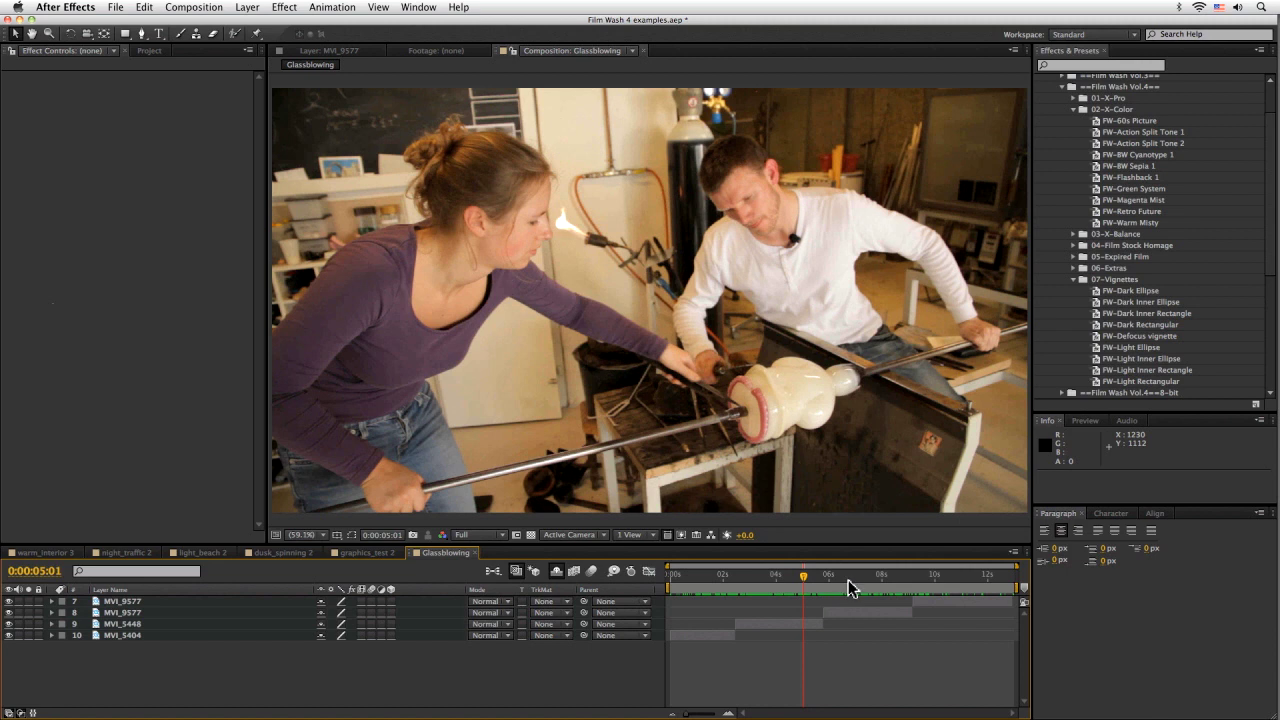
click(848, 587)
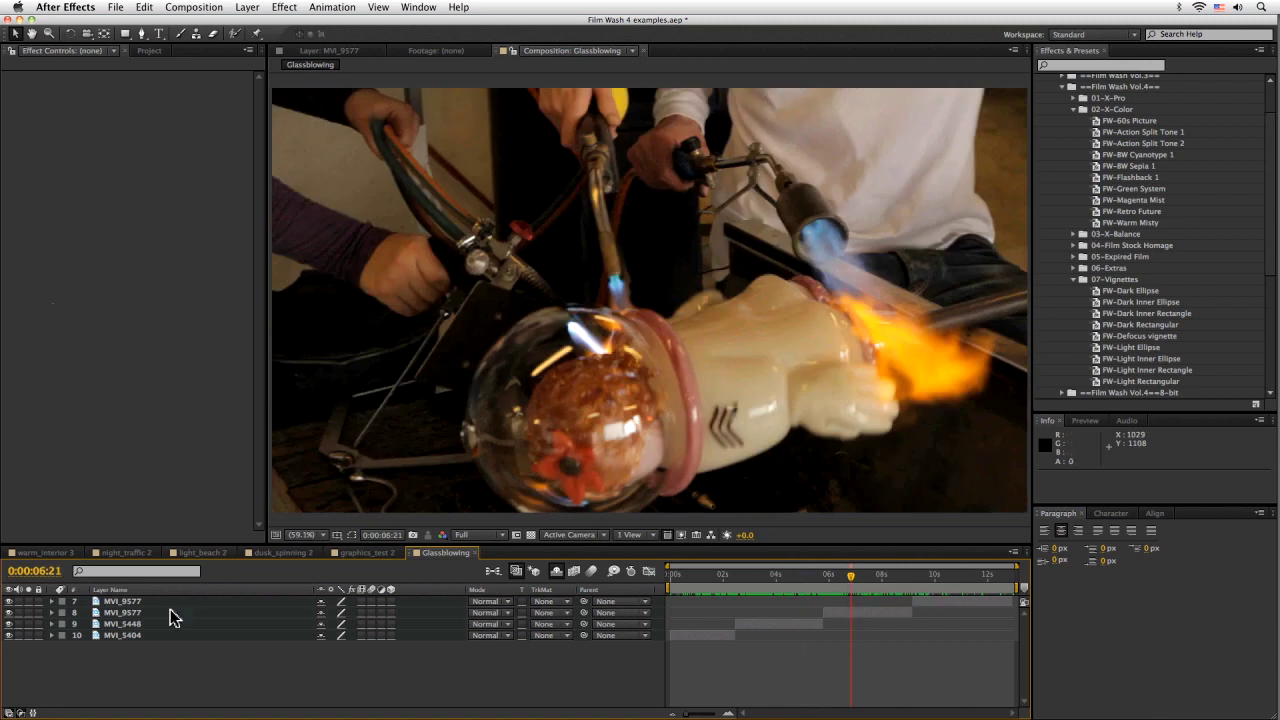
click(170, 617)
- Add Levels to MVI_9577 with input white lowered to 207 and review the brightening
click(272, 10)
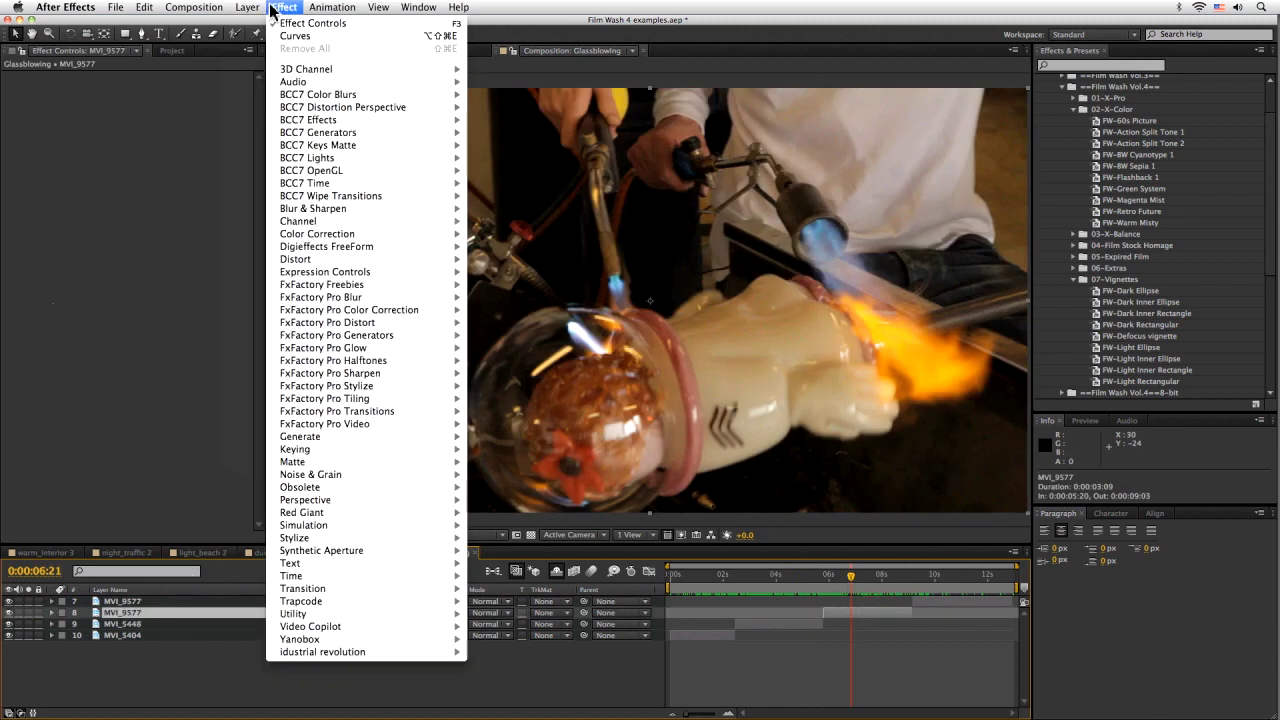
mouse_move(317, 234)
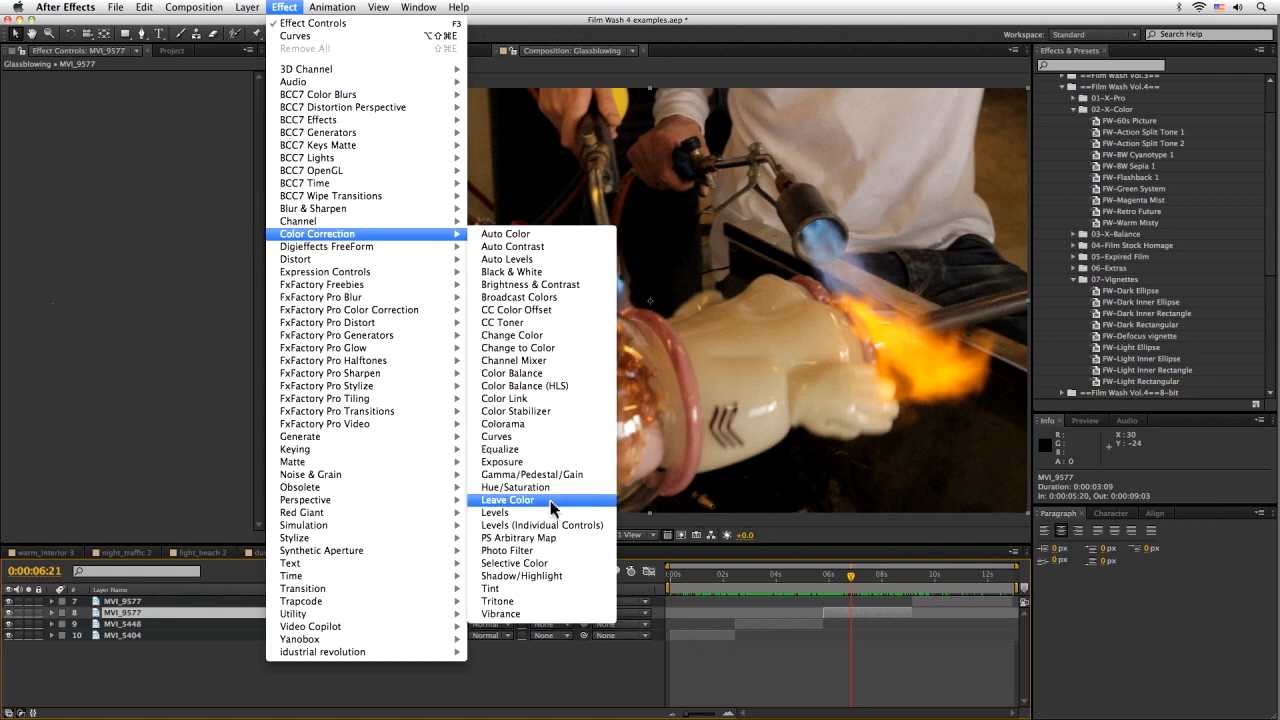
click(547, 515)
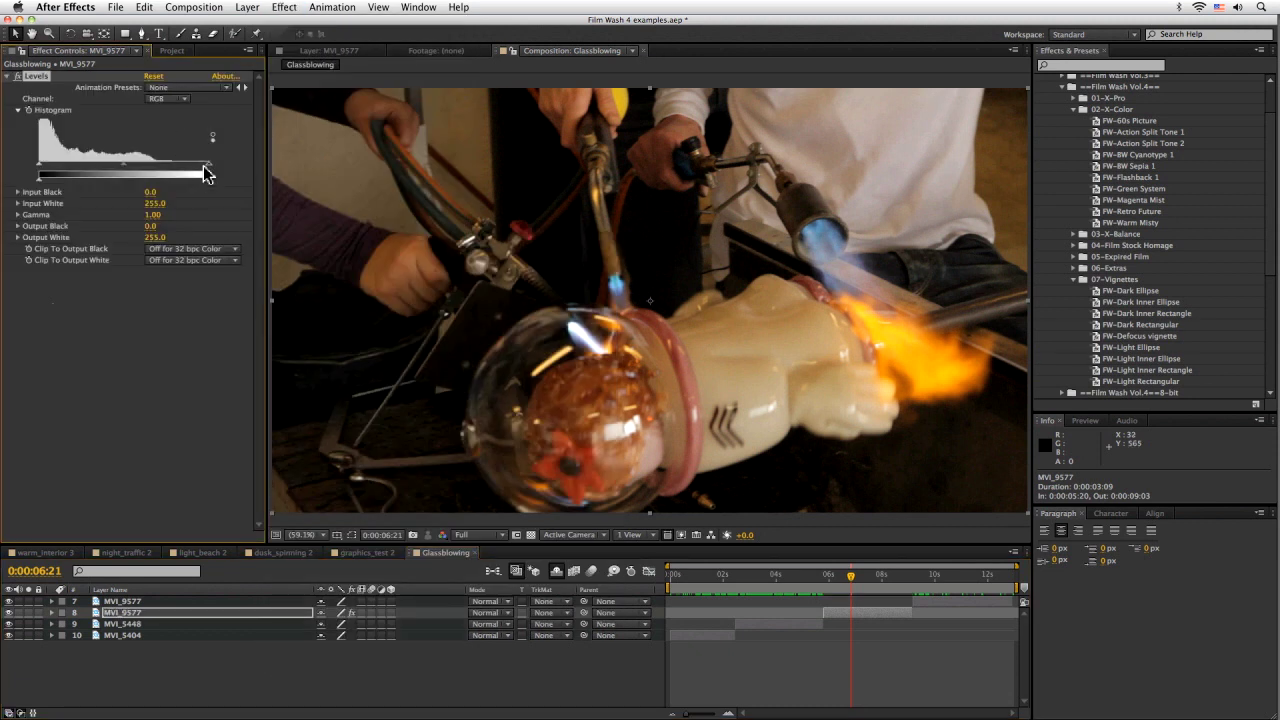
drag(206, 172, 101, 172)
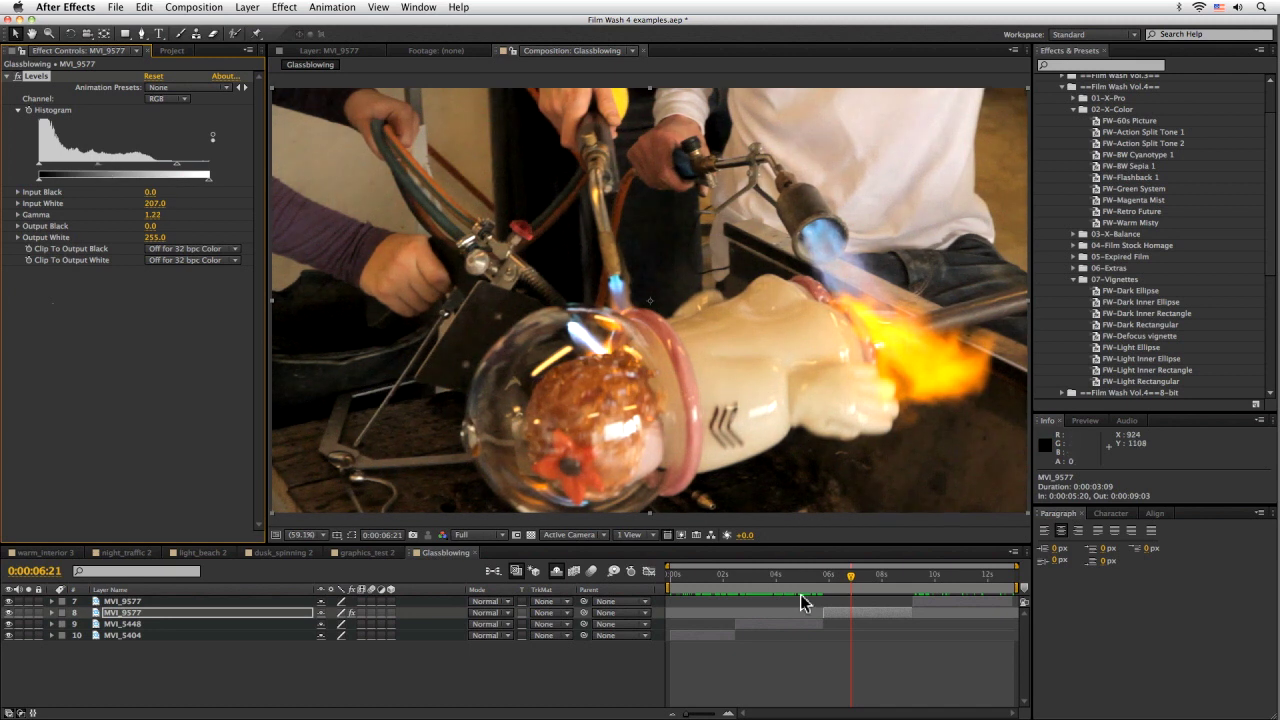
drag(808, 577, 846, 578)
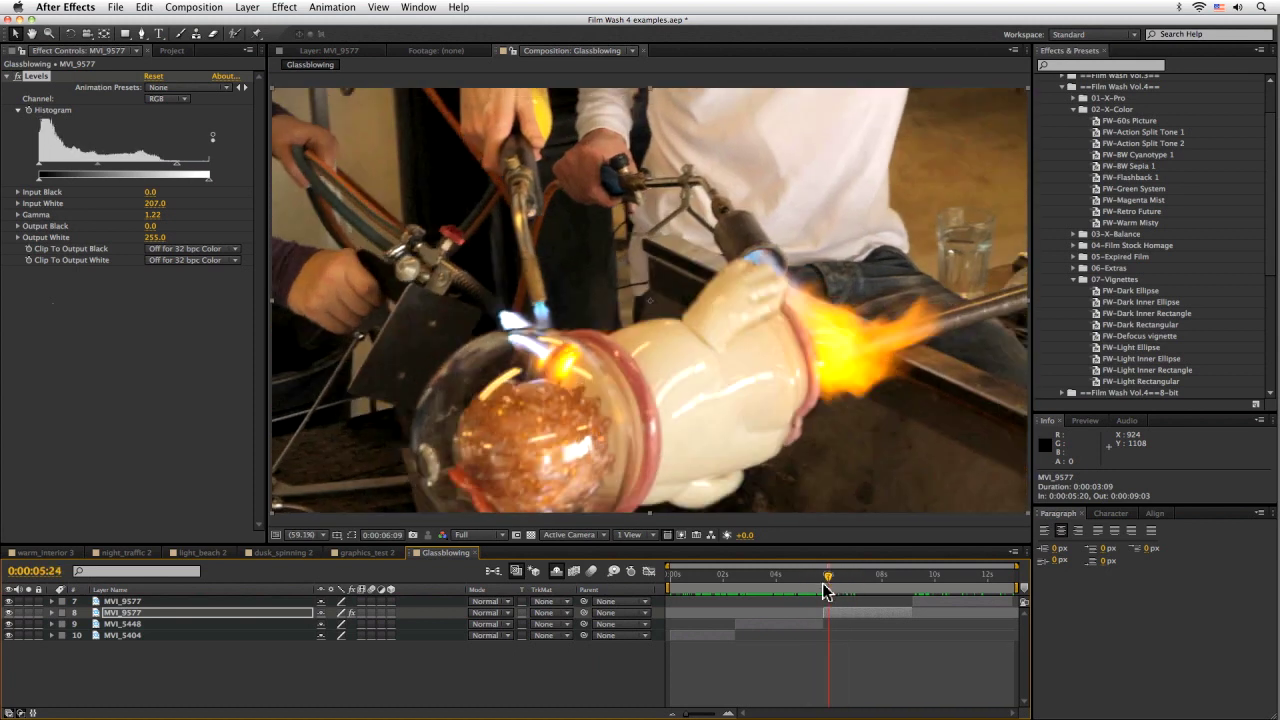
drag(808, 586, 816, 578)
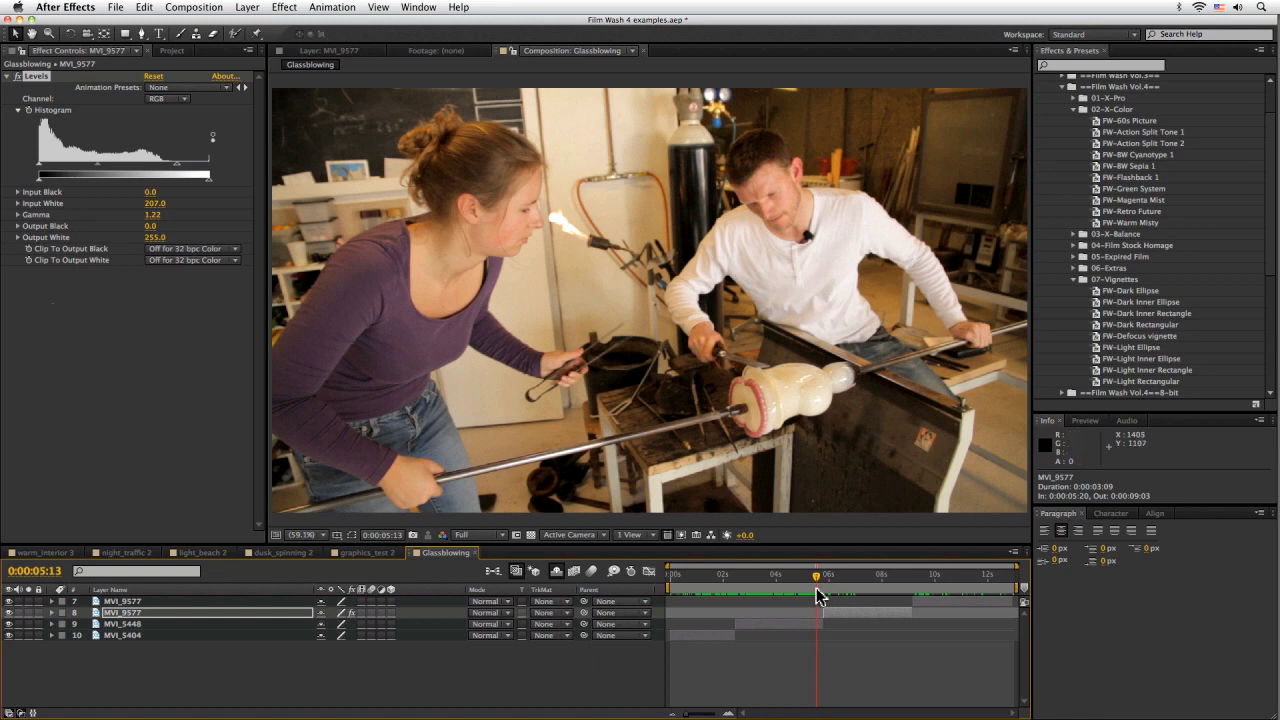
drag(819, 576, 843, 570)
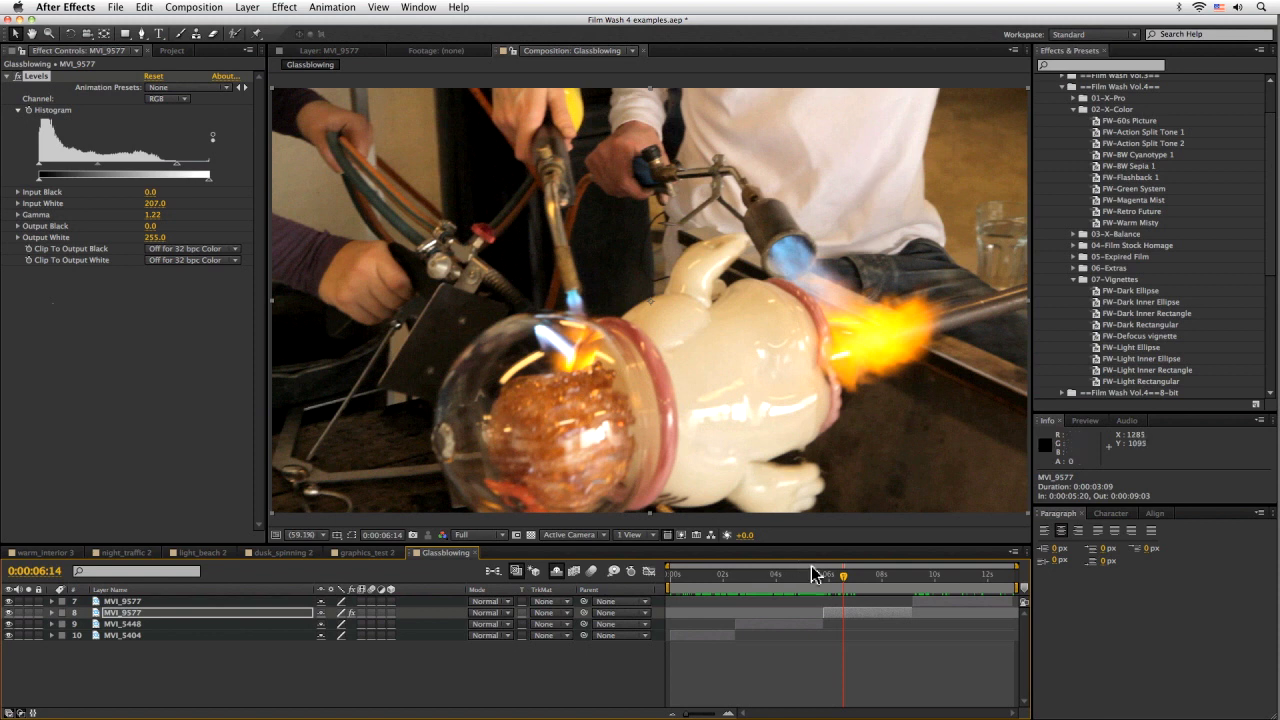
drag(816, 576, 936, 586)
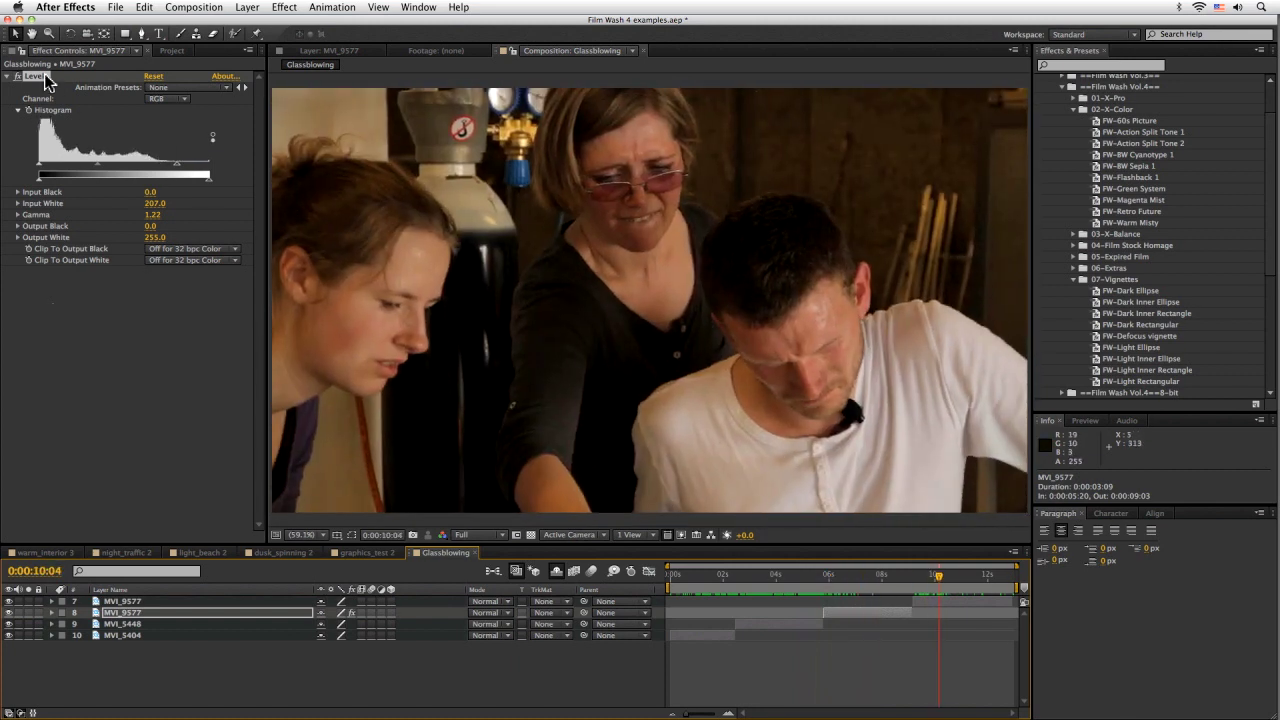
- Paste the Levels correction onto the upper MVI_9577 clip and scrub through the footage
click(157, 602)
key(super+v)
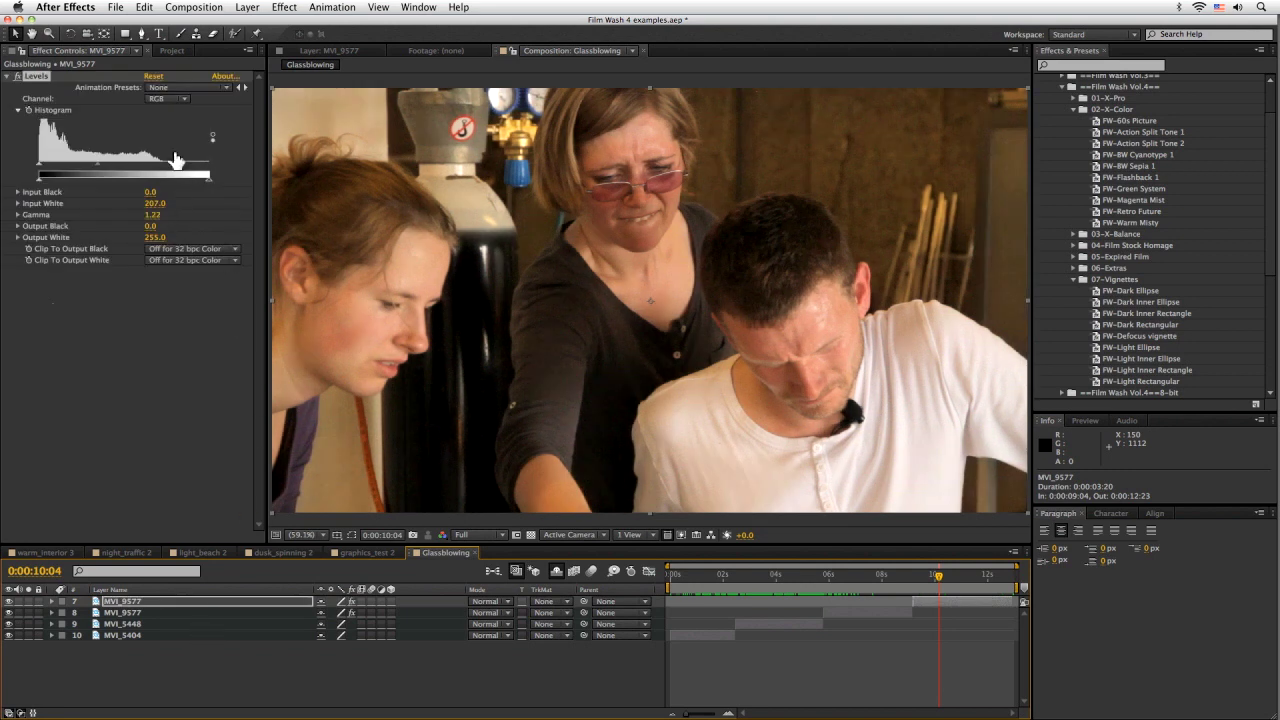
click(905, 577)
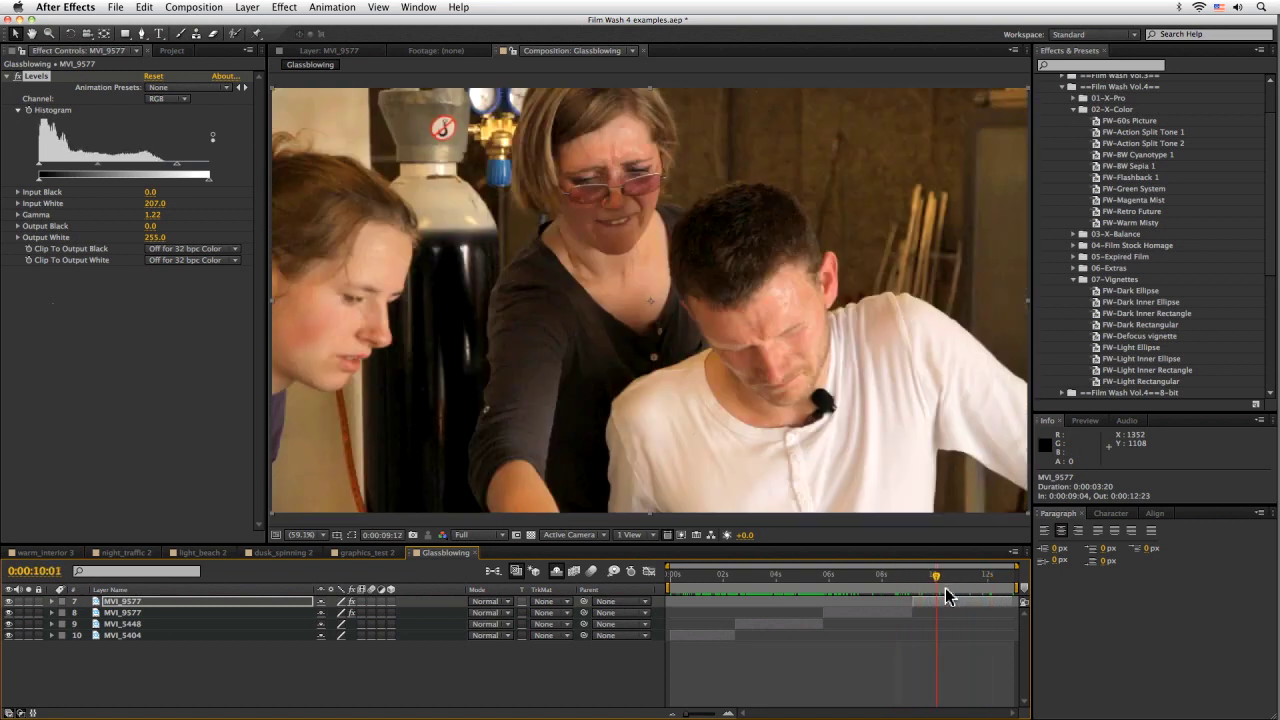
mouse_move(943, 591)
mouse_down()
mouse_move(697, 594)
mouse_move(963, 603)
mouse_up()
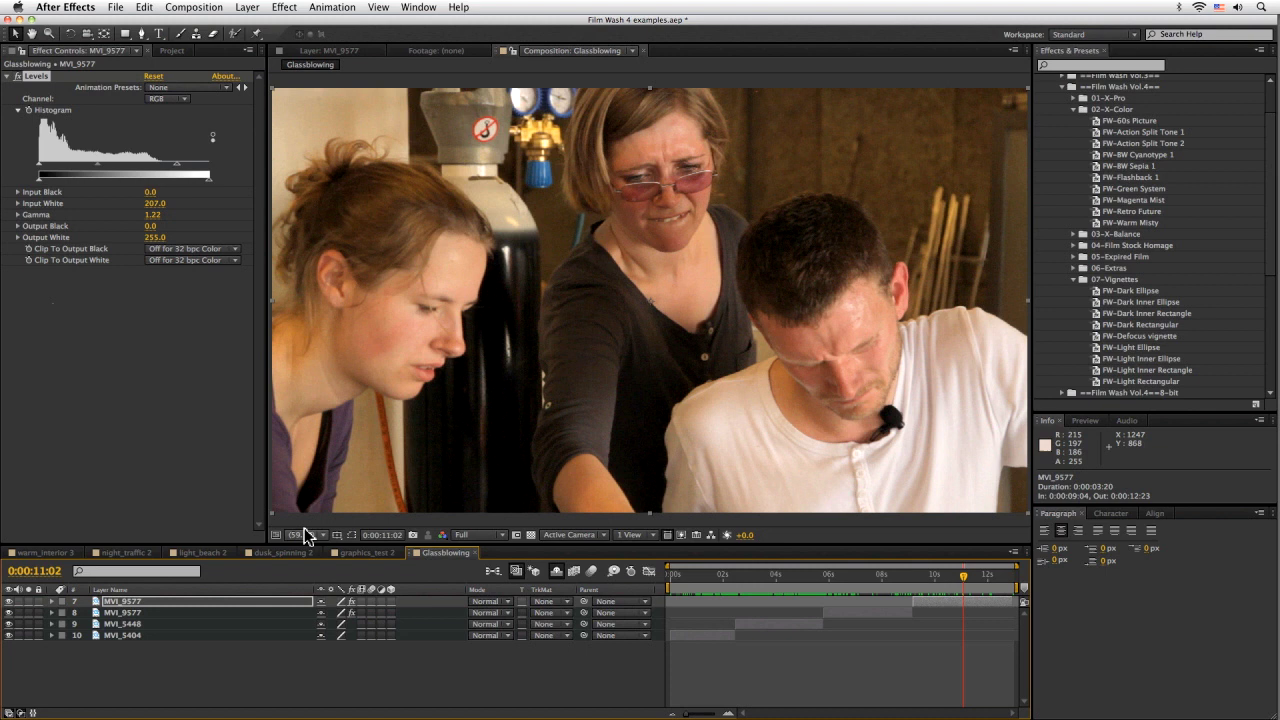
click(247, 7)
mouse_move(253, 22)
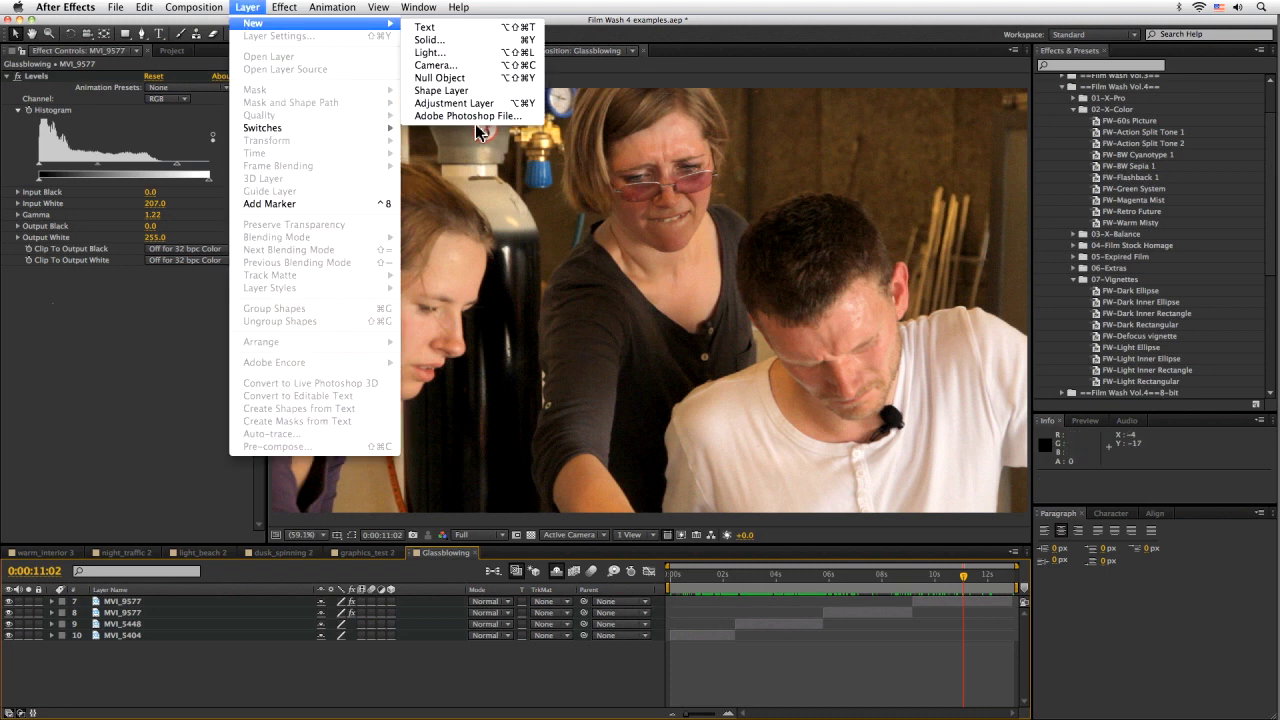
- Add a new adjustment layer and scrub back to the woman at the furnace
click(487, 106)
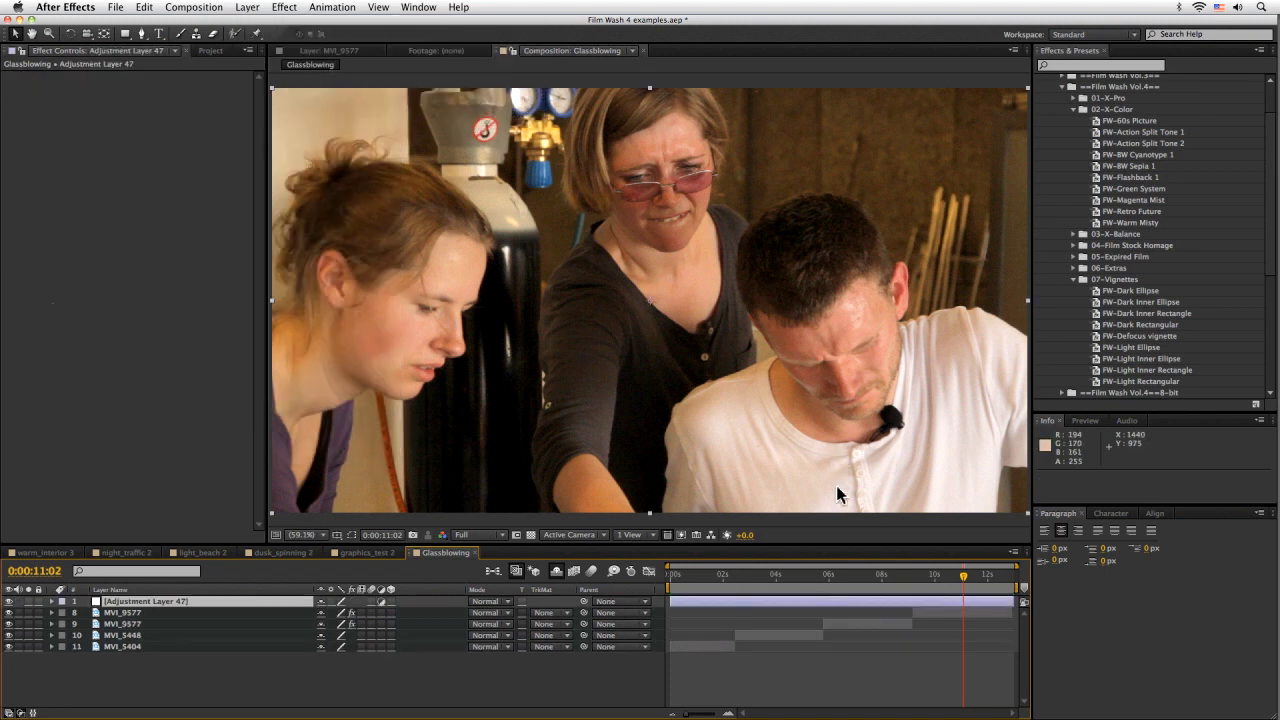
mouse_move(757, 577)
mouse_down()
mouse_move(721, 577)
mouse_move(945, 577)
mouse_up()
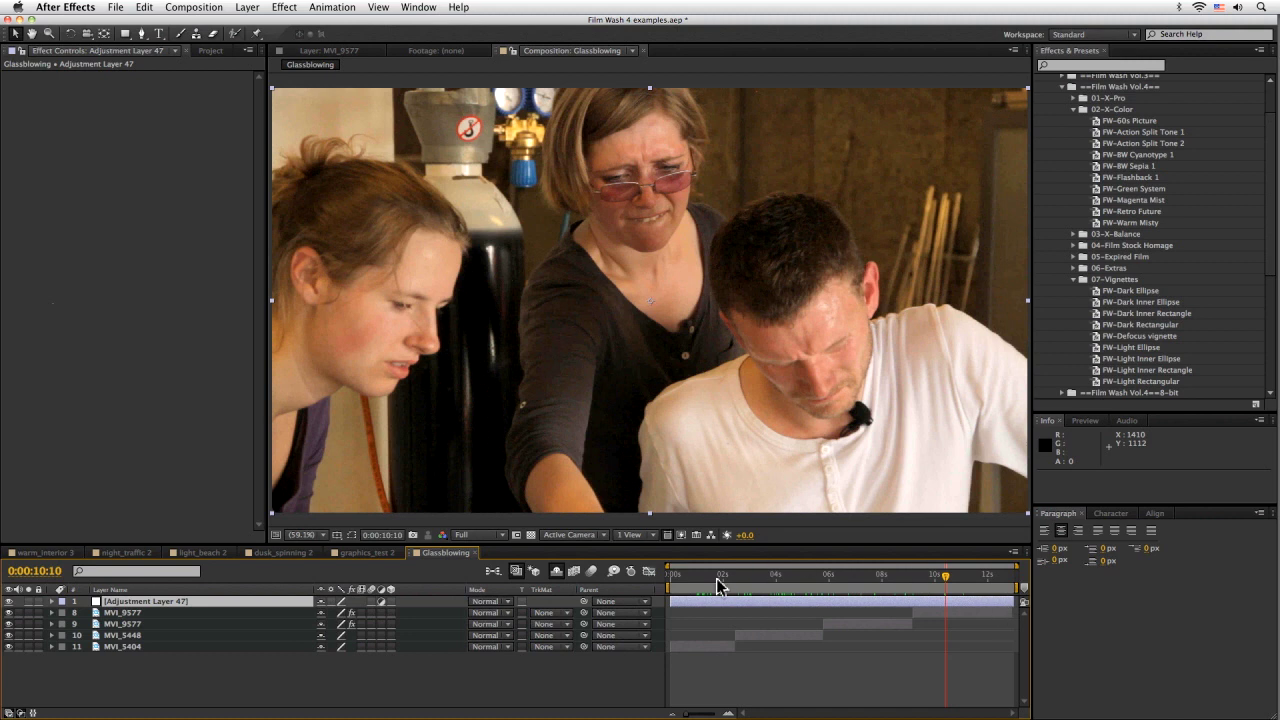
click(712, 586)
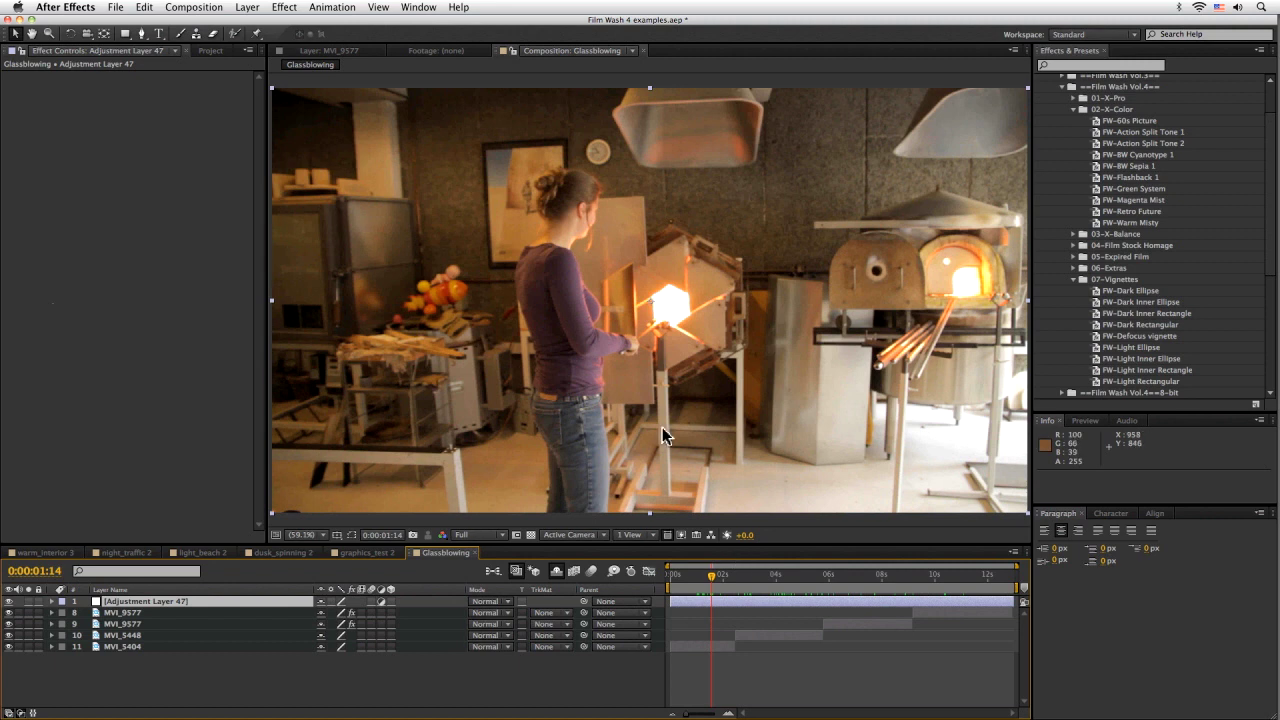
mouse_move(748, 576)
mouse_down()
mouse_move(868, 578)
mouse_move(702, 580)
mouse_up()
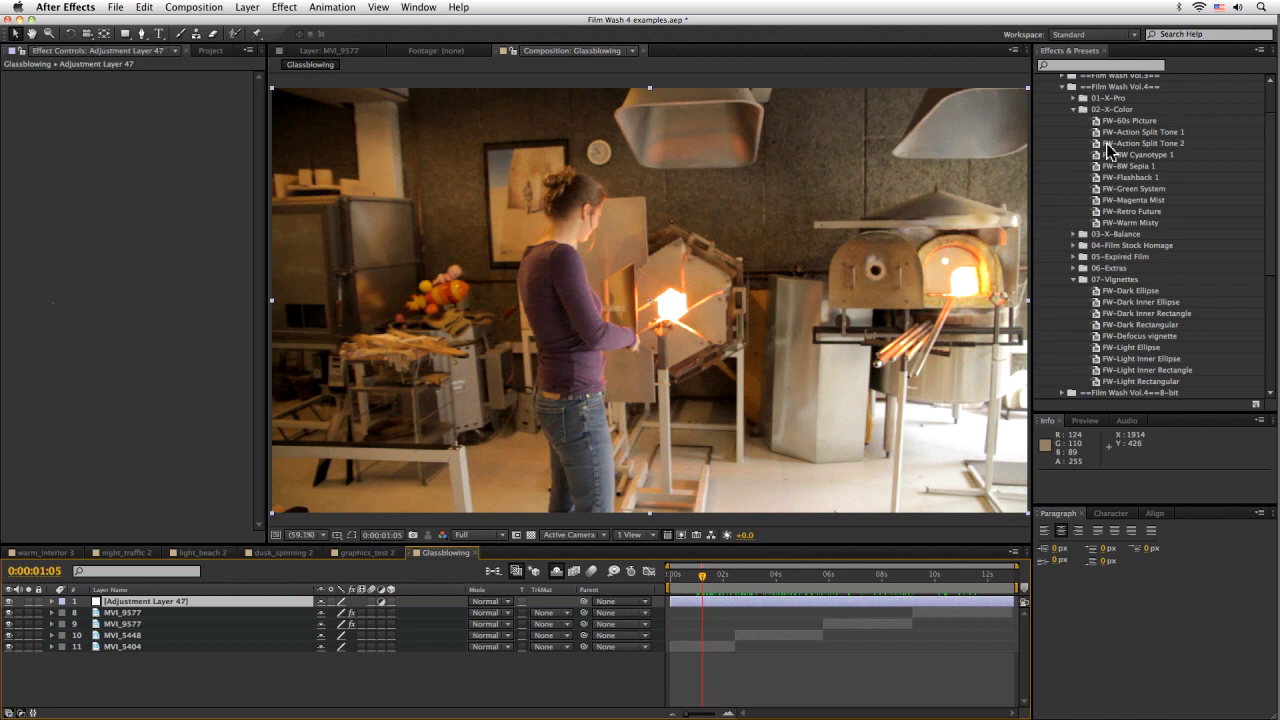
- Apply the FW-Tungsten to Daylight 3 preset with Mix back original around 62
click(1075, 109)
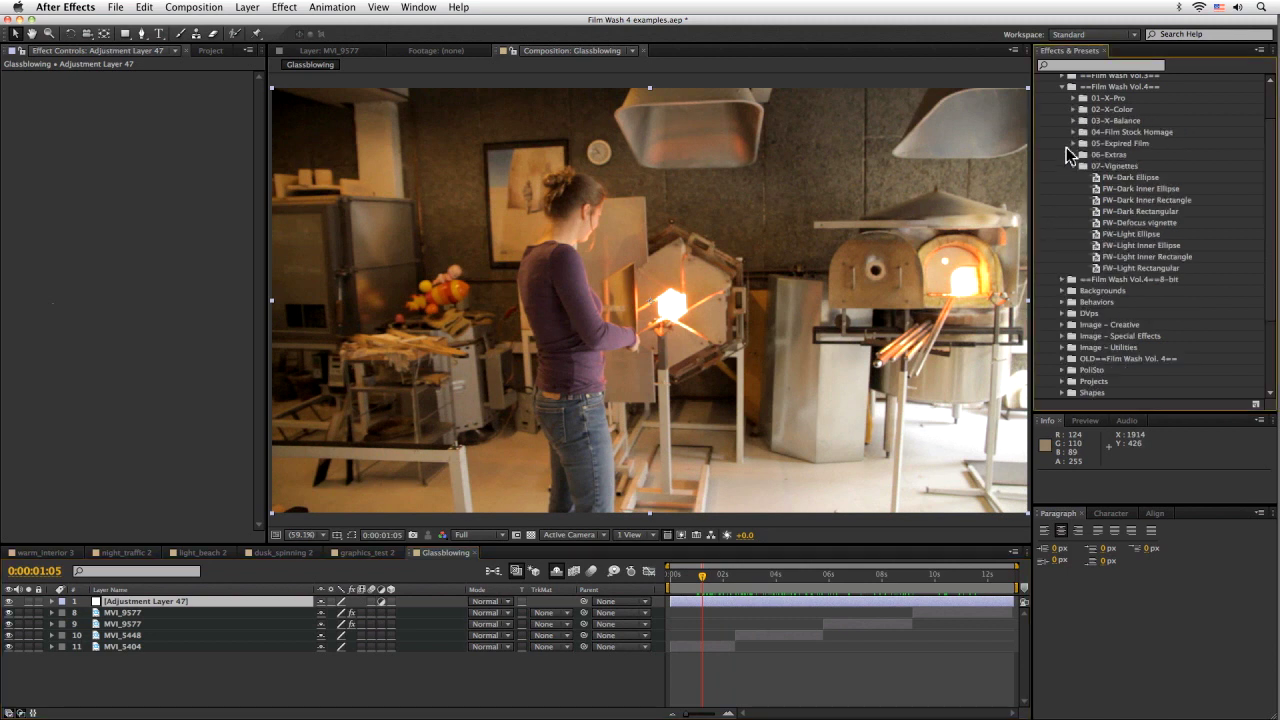
click(1073, 166)
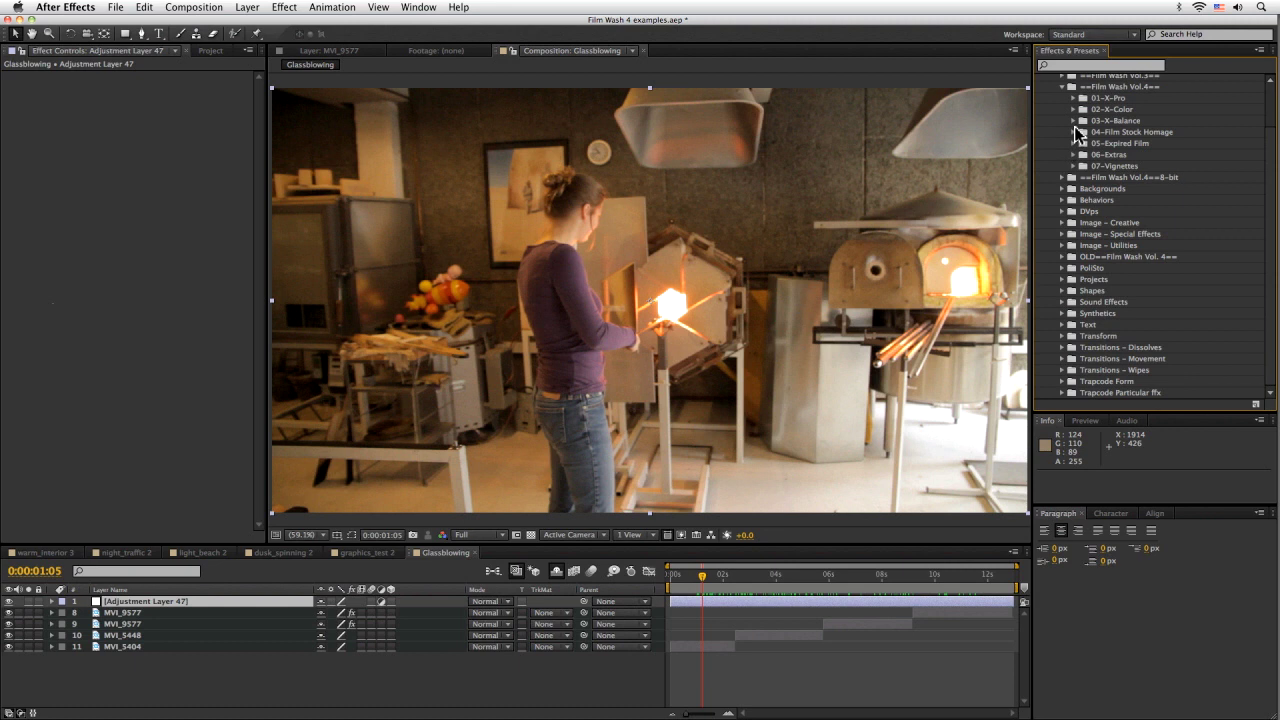
click(1072, 120)
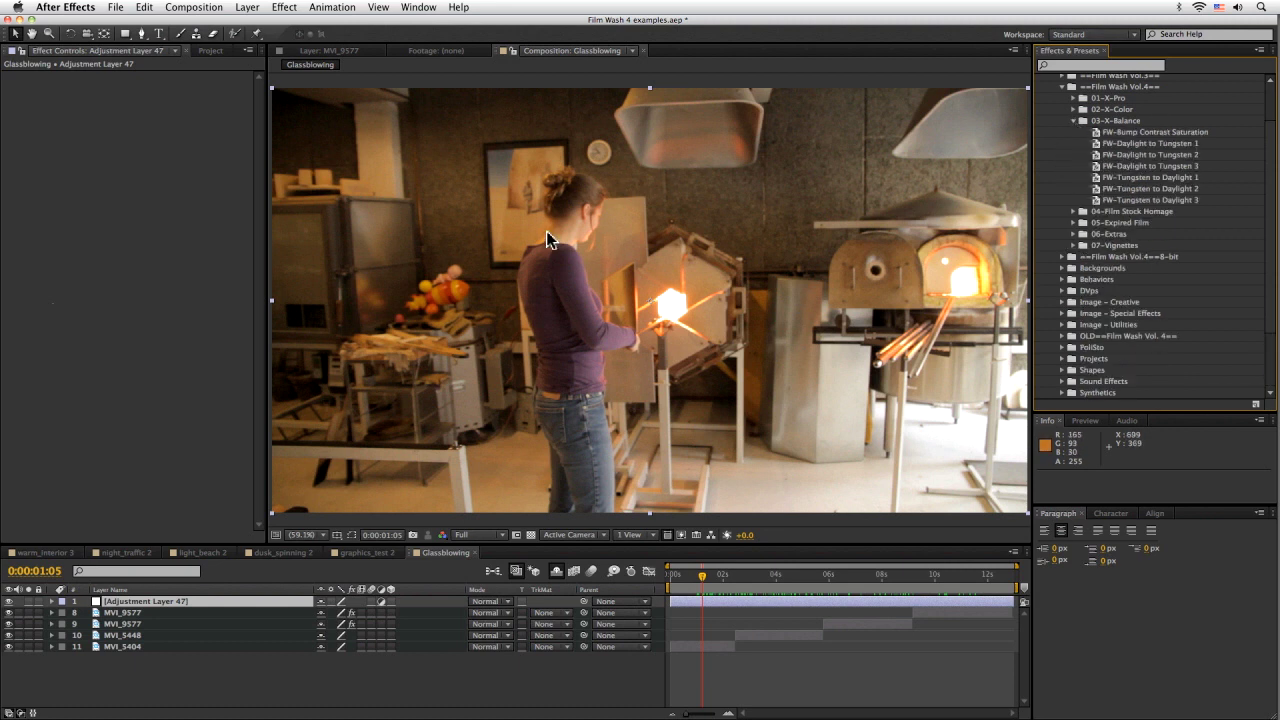
click(1098, 201)
drag(952, 308, 955, 309)
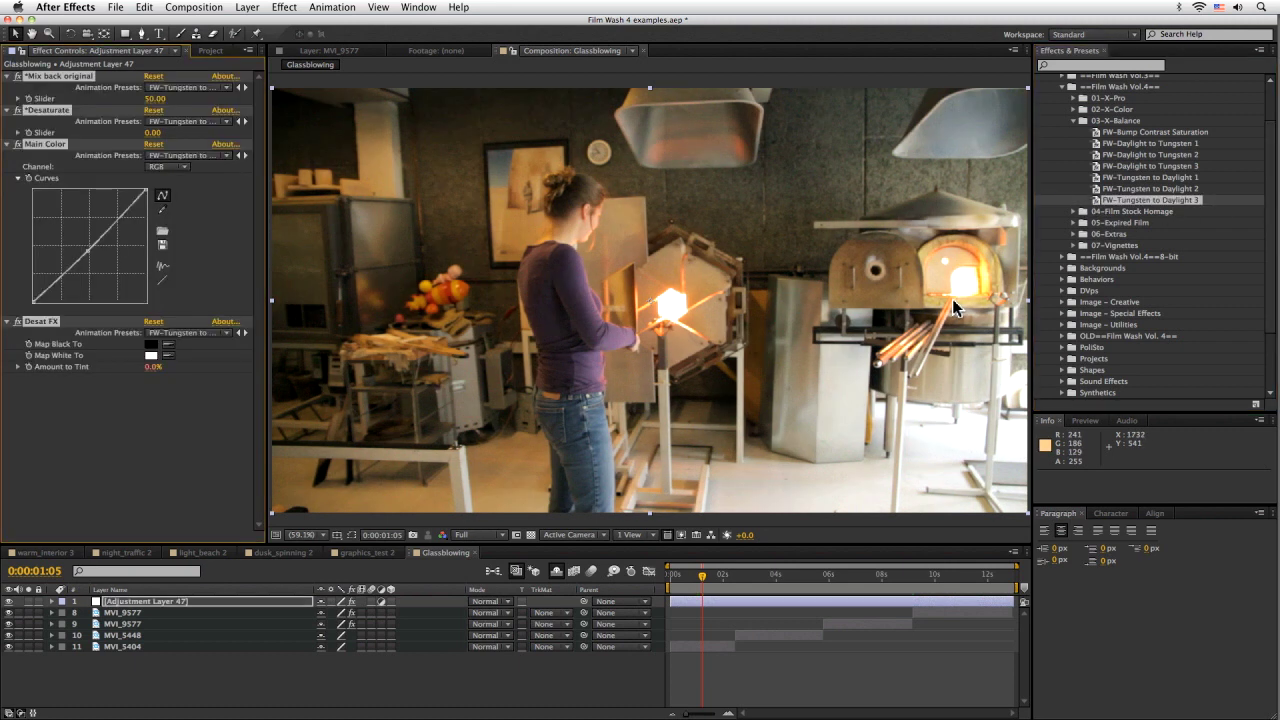
click(148, 103)
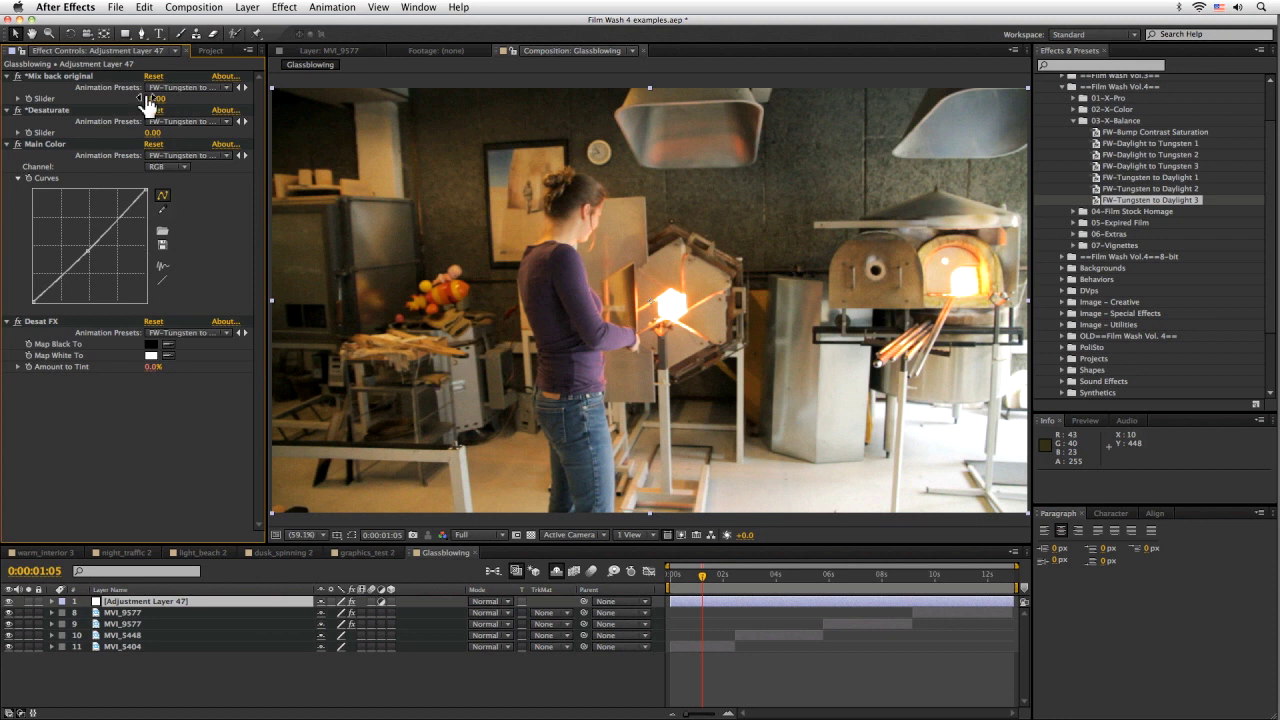
drag(148, 100, 172, 100)
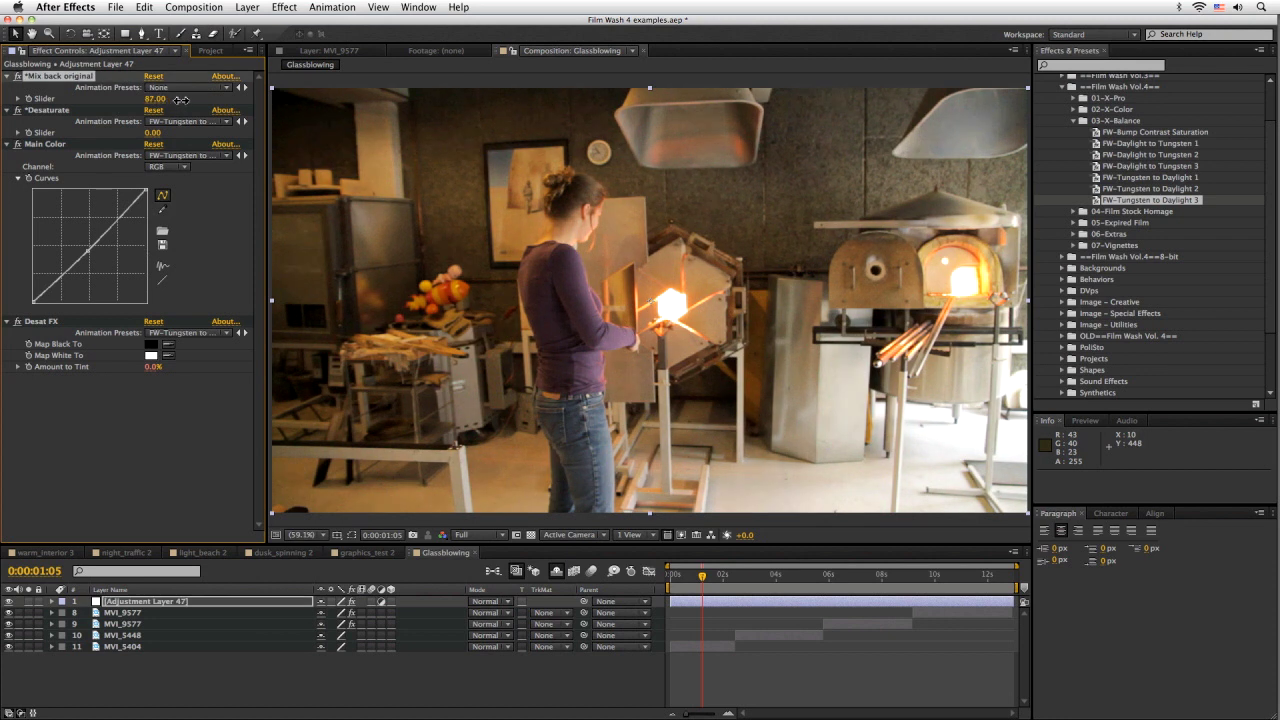
drag(158, 100, 155, 100)
drag(170, 102, 166, 102)
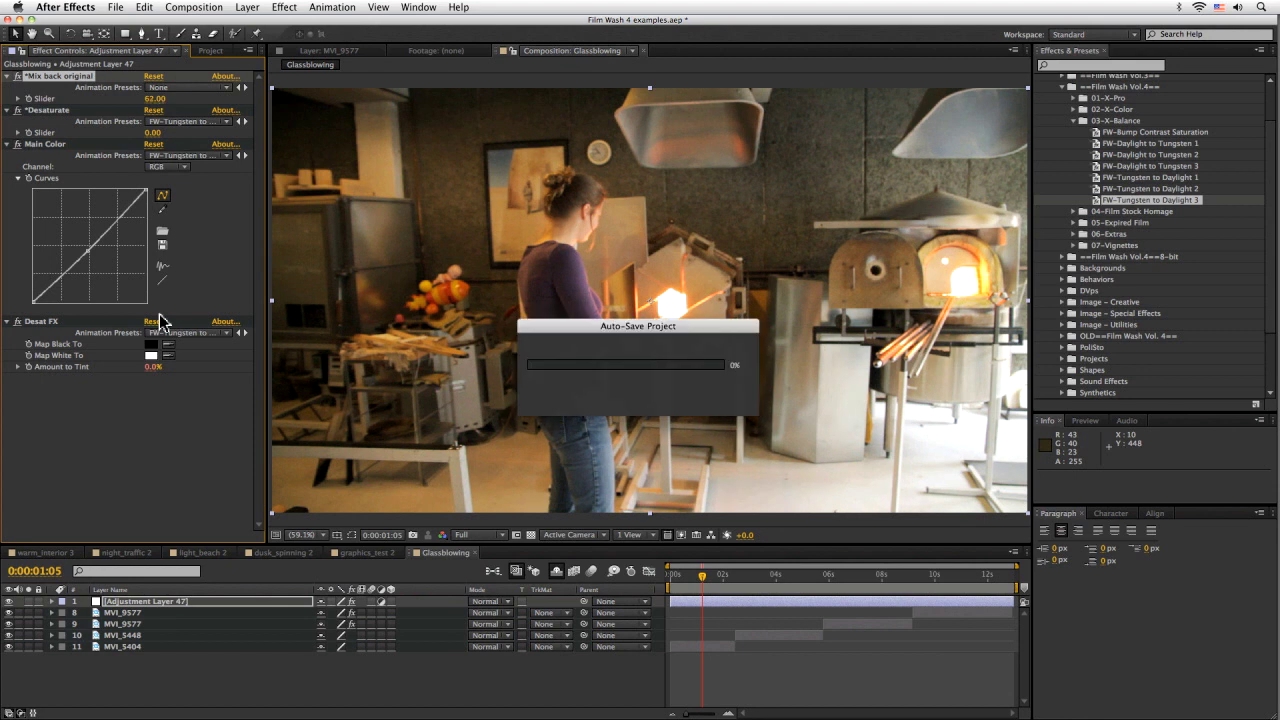
- Compare the grade on and off, set Mix back original to 76, and rename the layer
click(8, 601)
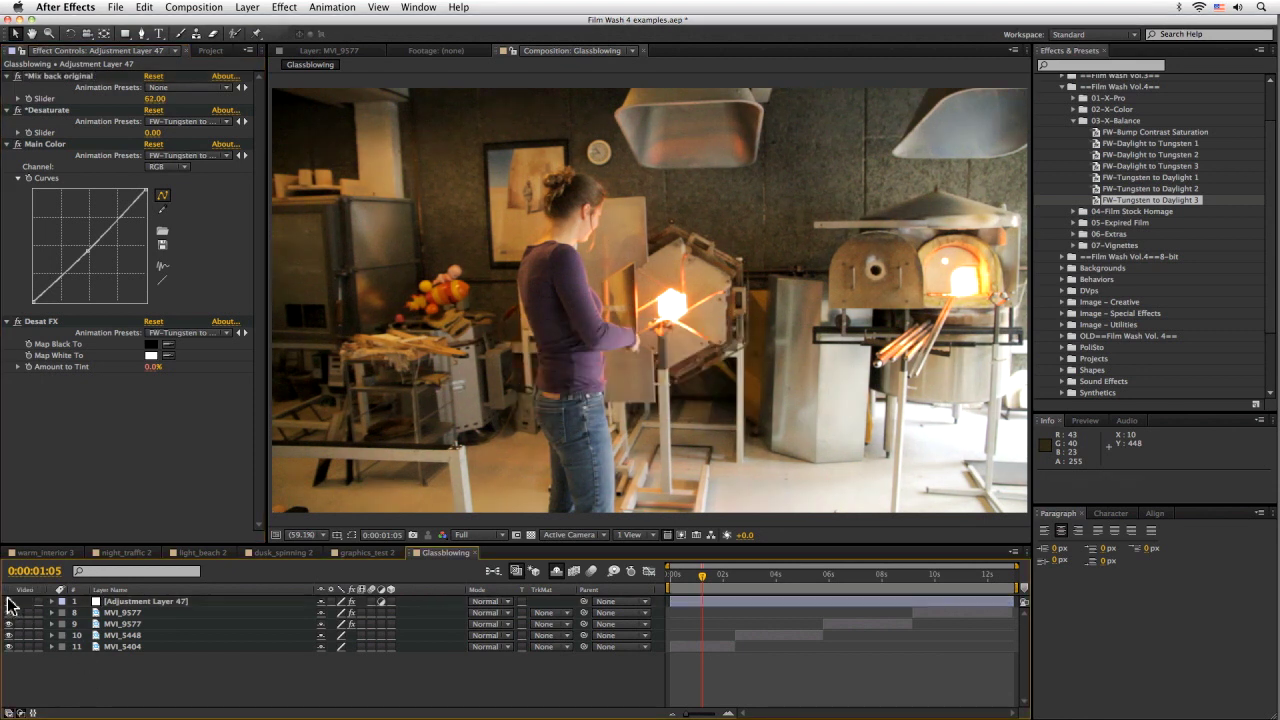
click(8, 601)
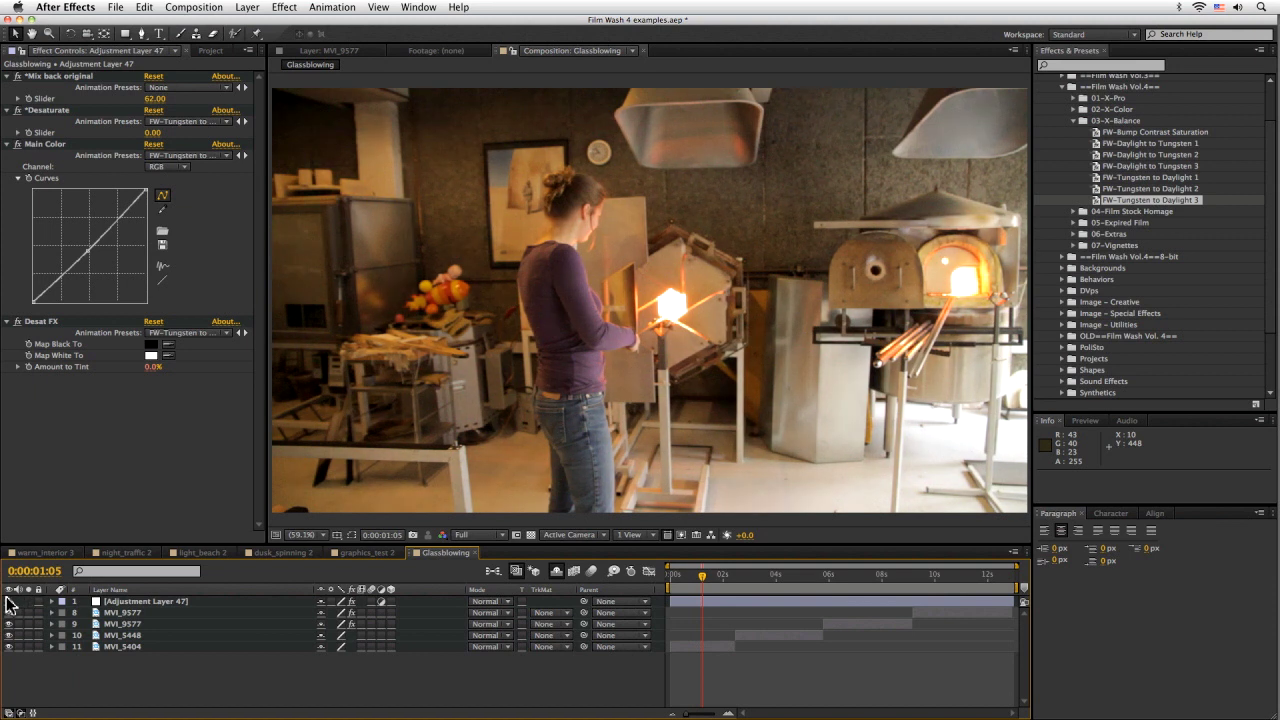
click(8, 601)
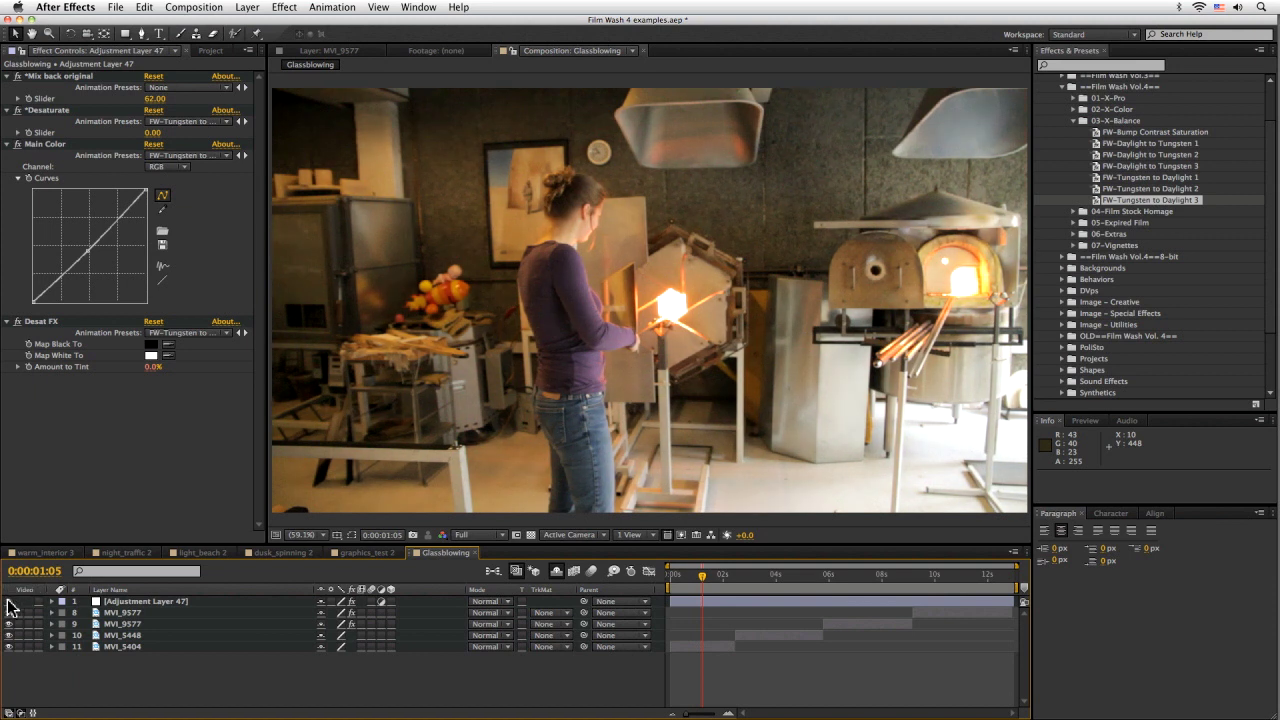
click(9, 602)
click(8, 601)
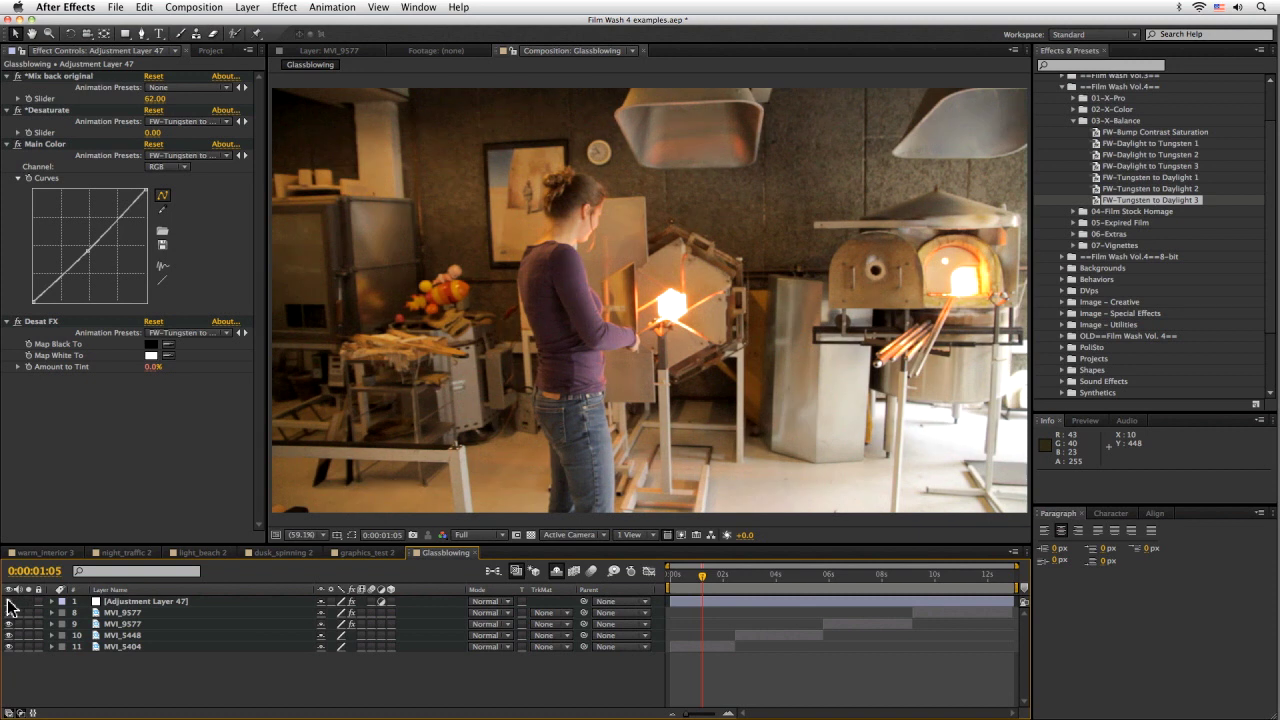
click(8, 601)
drag(156, 99, 170, 101)
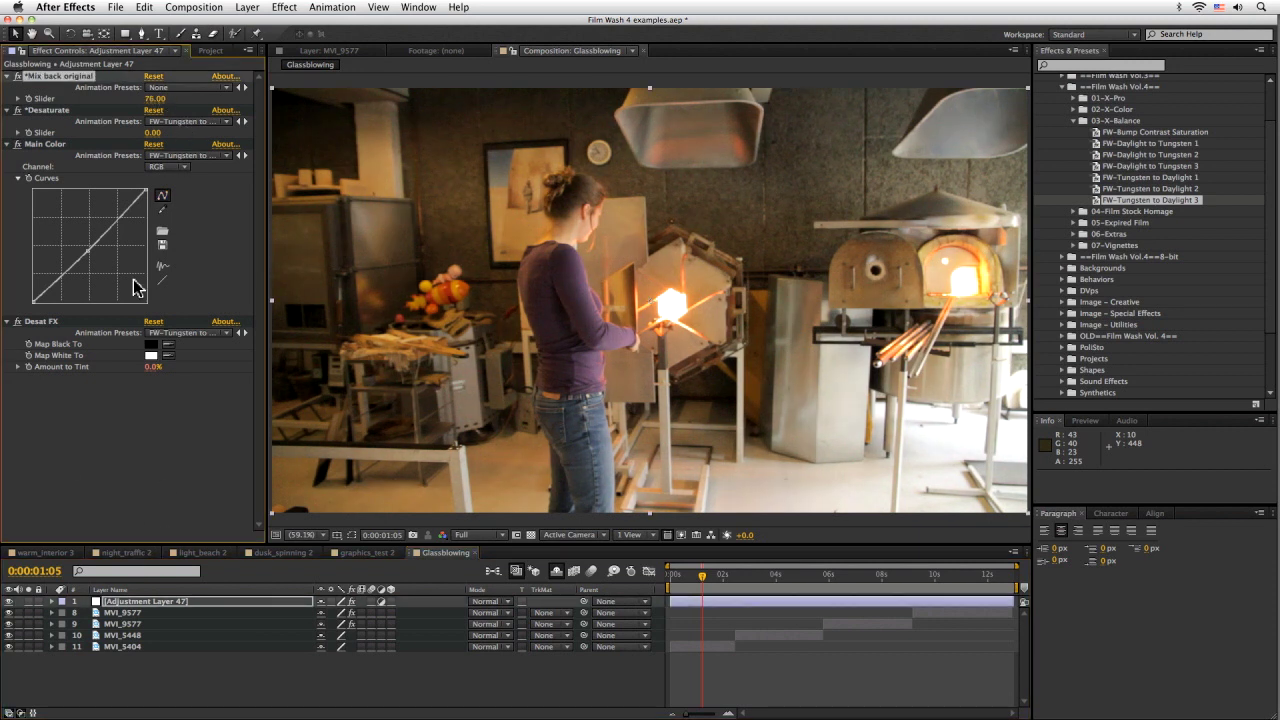
text(T)
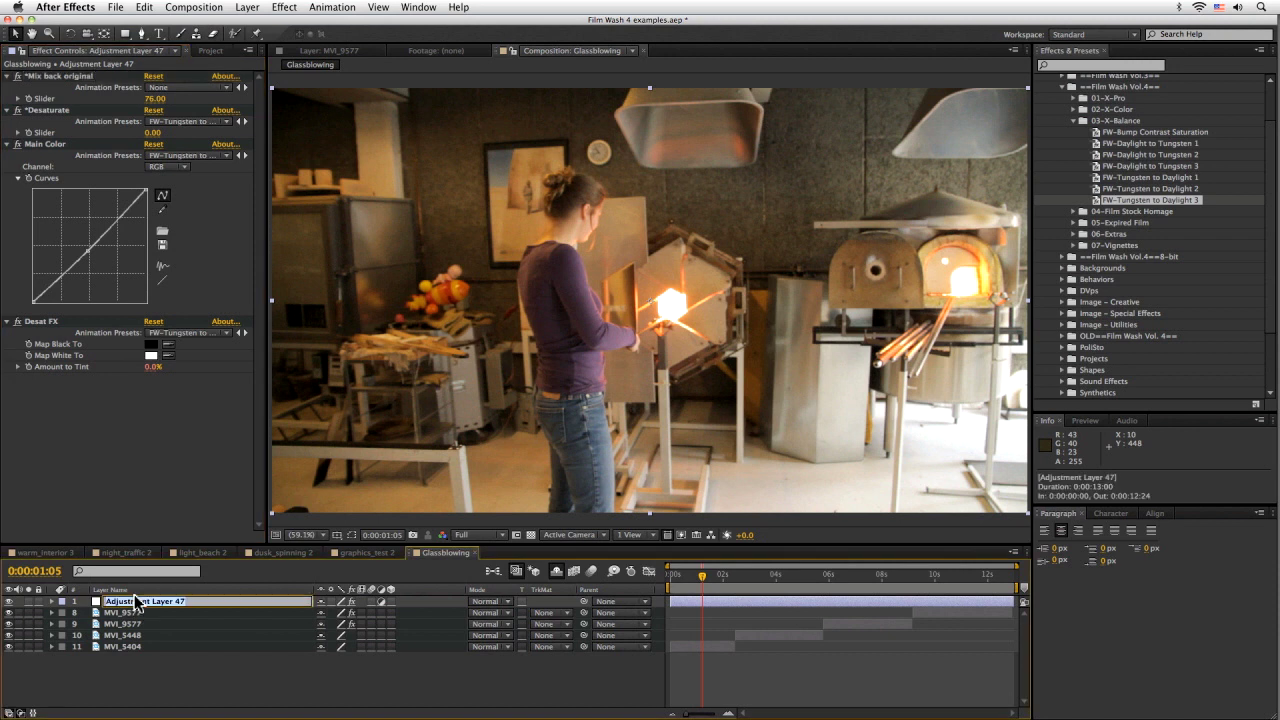
text(ungsten to Daylight)
text( 3)
key(Return)
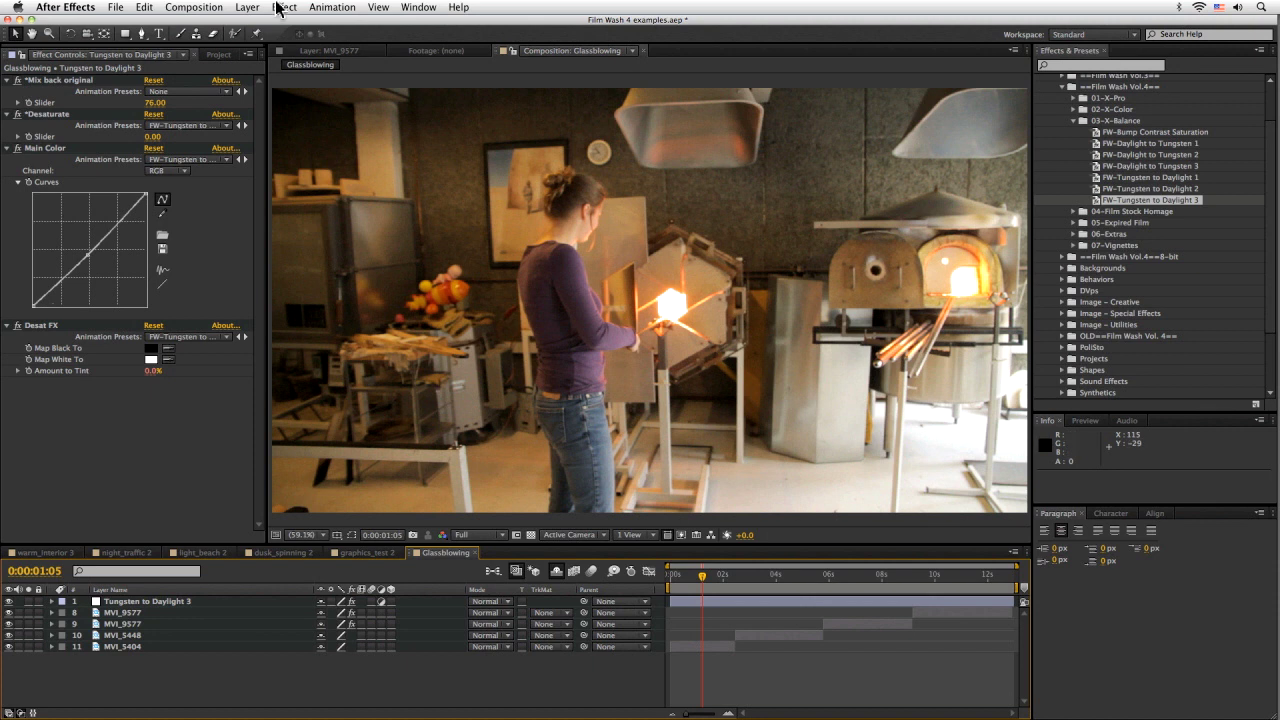
- Add another adjustment layer, trial the Film Stock Homage FW-Kodak Gold 200 look, and undo it
click(281, 7)
click(445, 103)
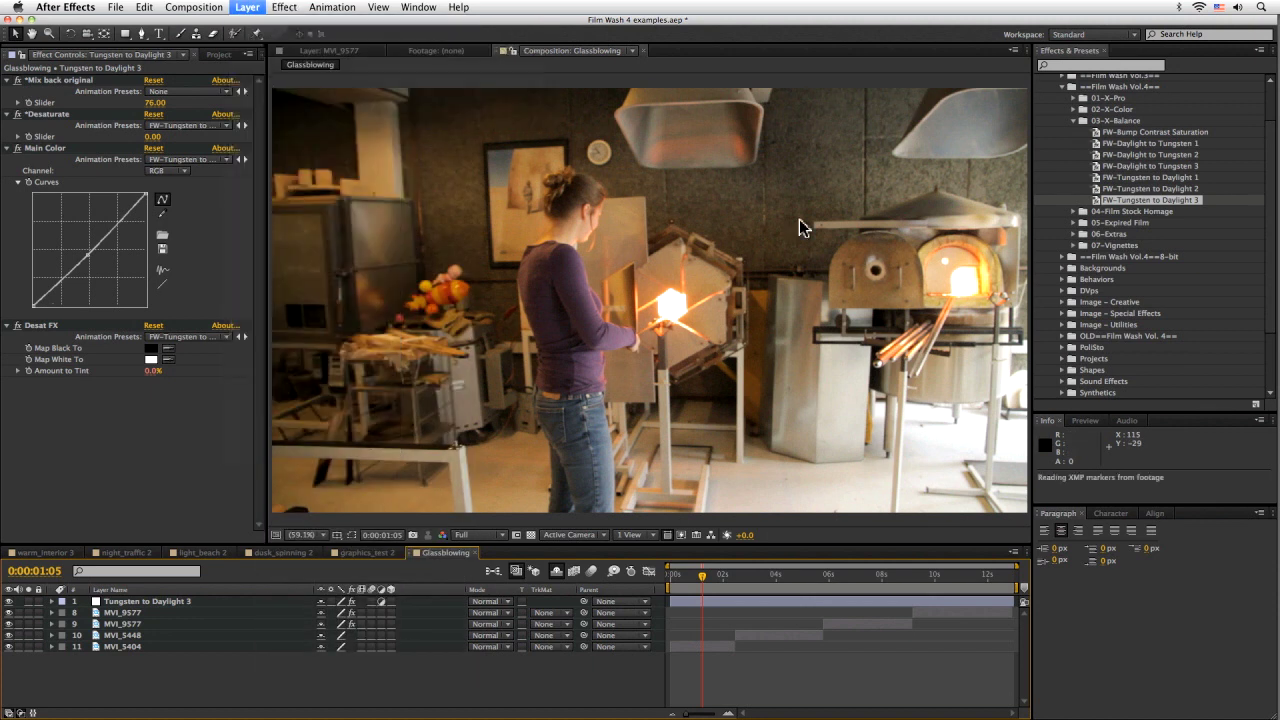
click(1074, 121)
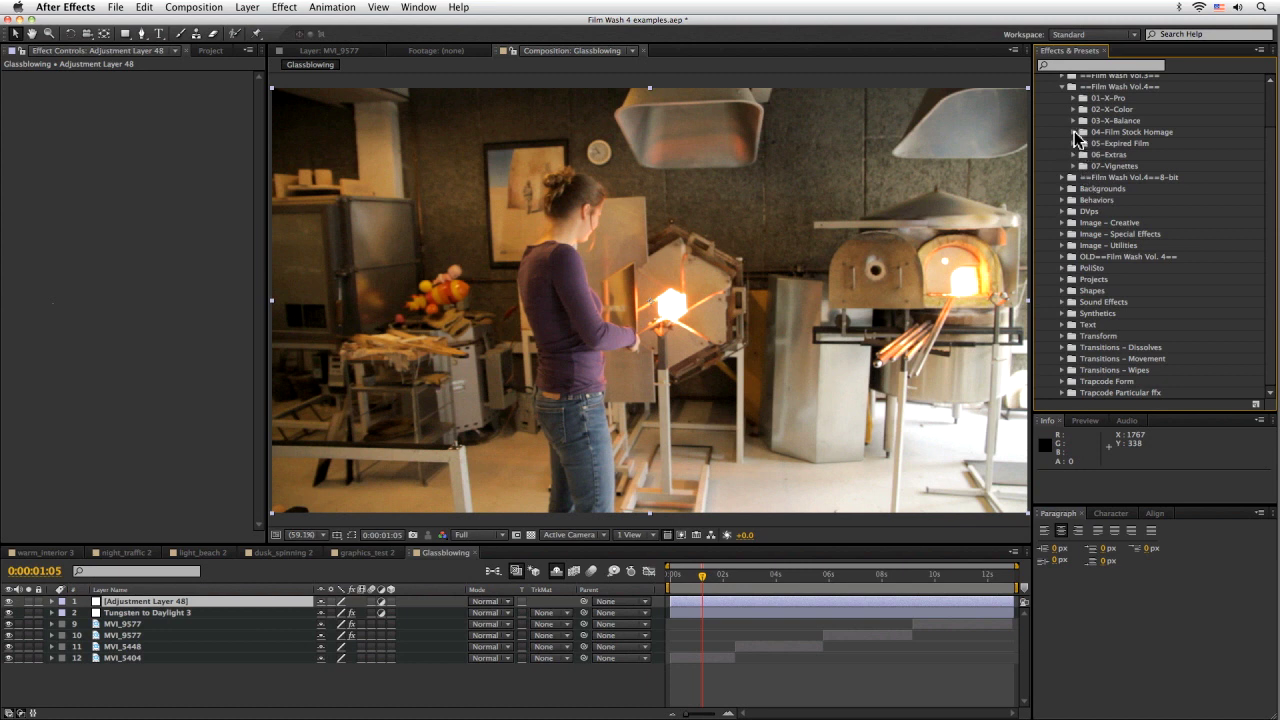
click(1074, 132)
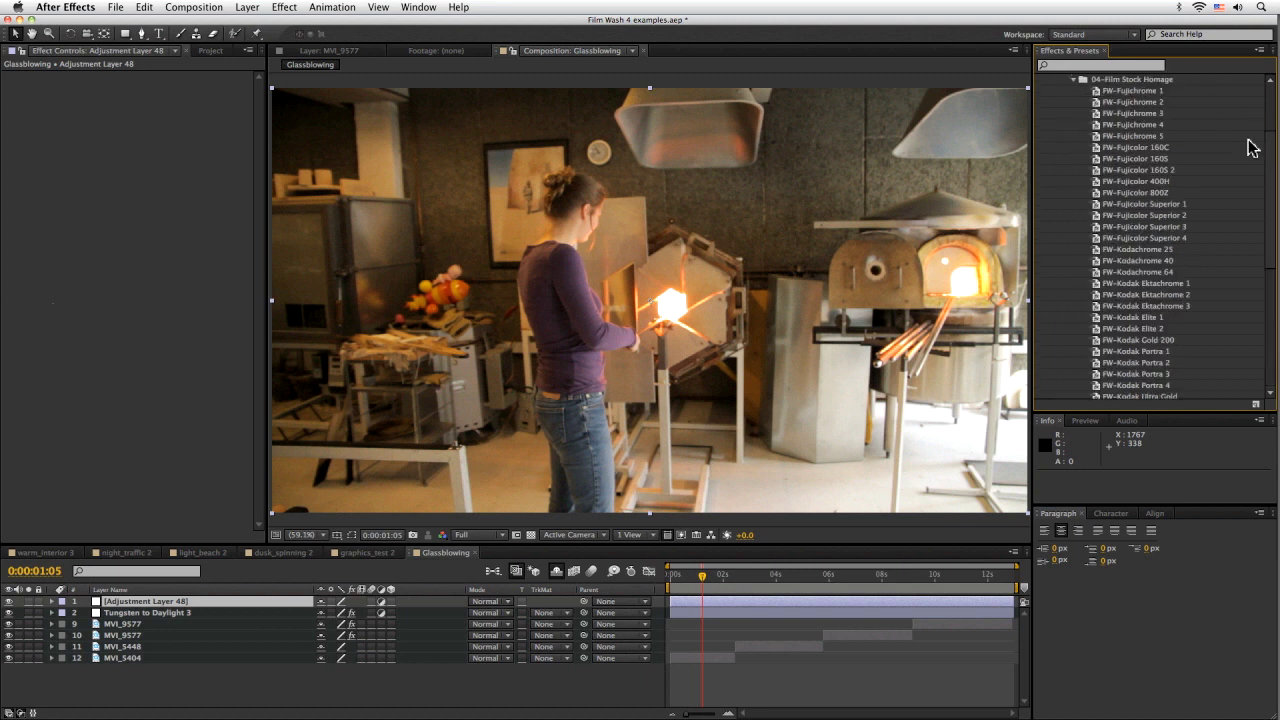
mouse_move(1268, 150)
mouse_down()
mouse_move(1268, 182)
mouse_move(1266, 170)
mouse_up()
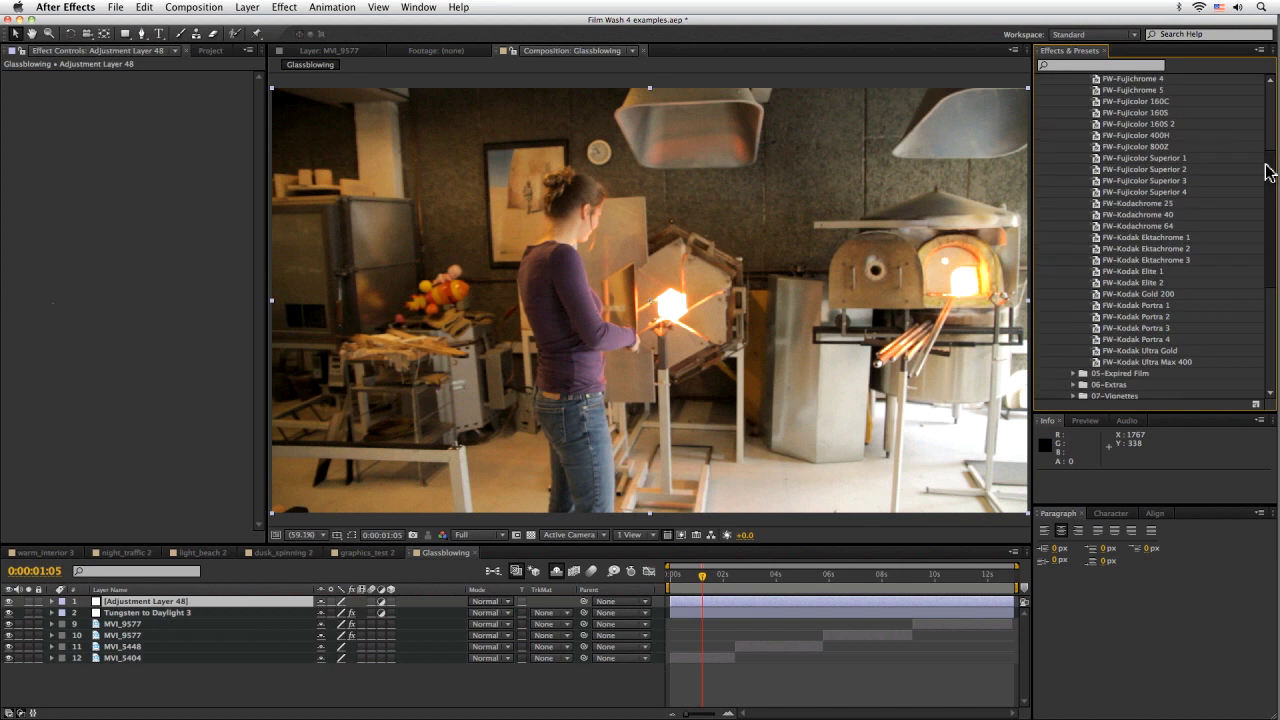
click(1146, 306)
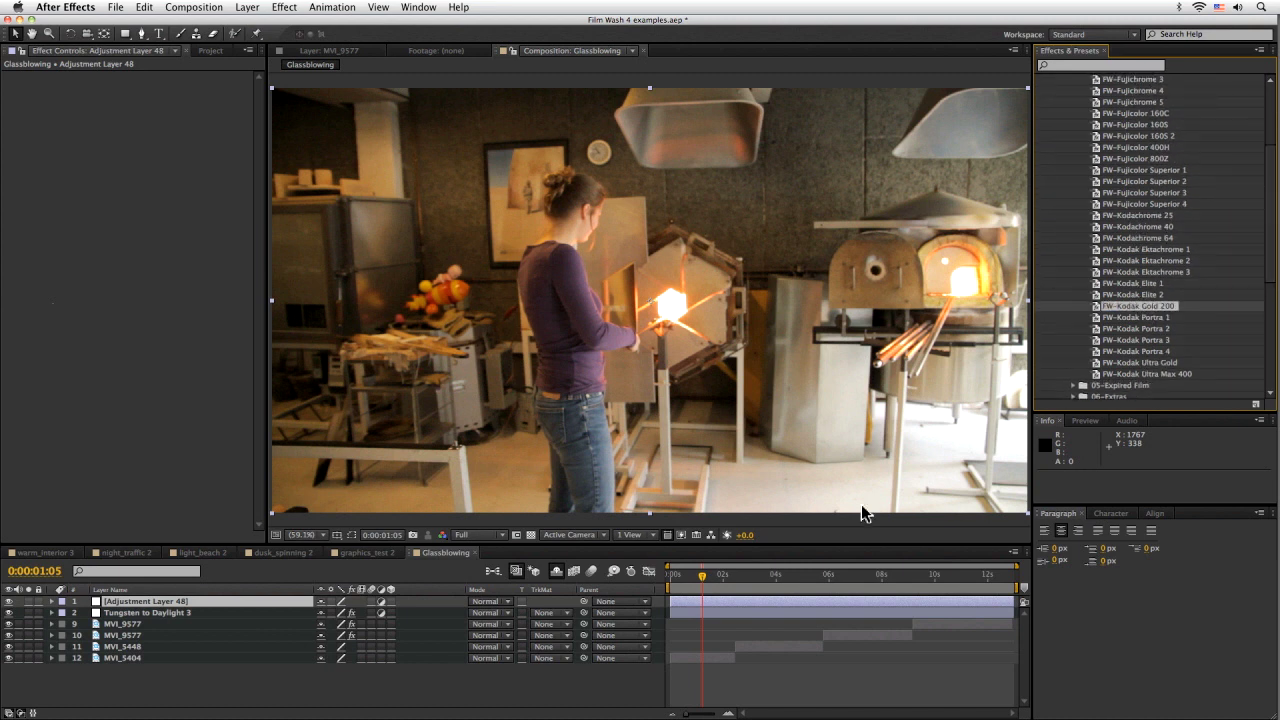
mouse_move(793, 555)
mouse_down()
mouse_move(841, 583)
mouse_move(812, 580)
mouse_up()
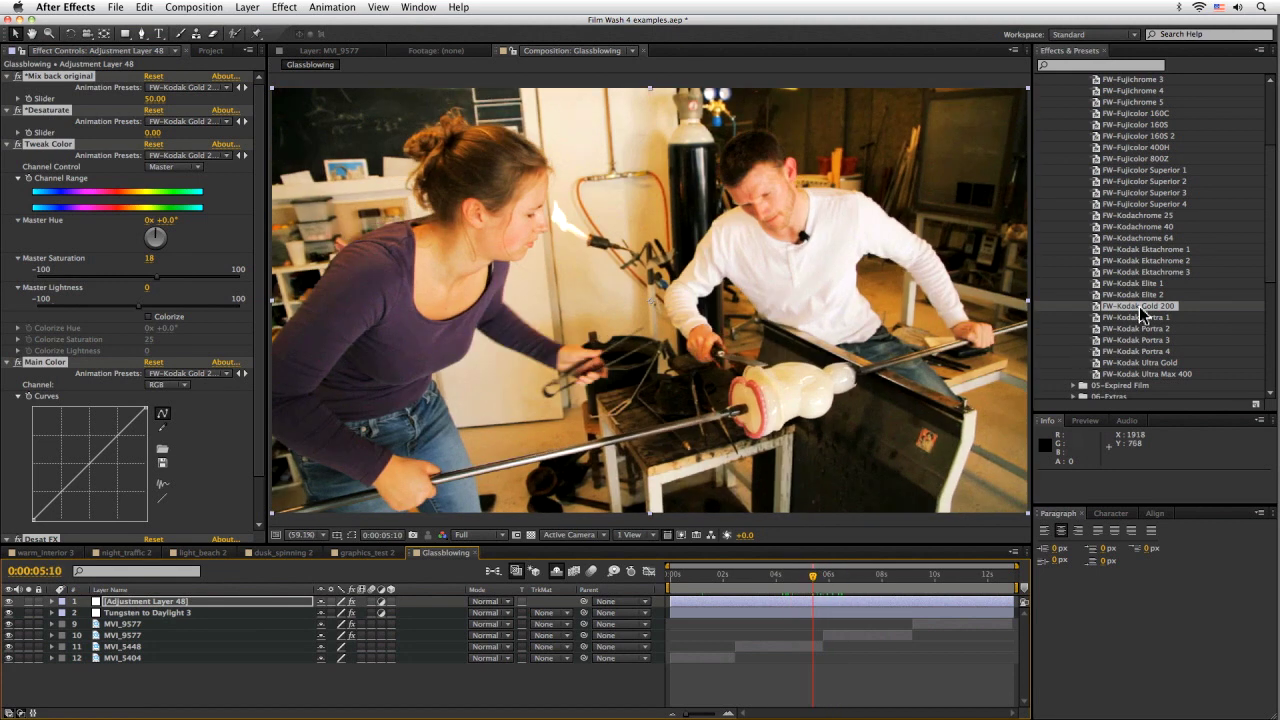
key(ctrl+z)
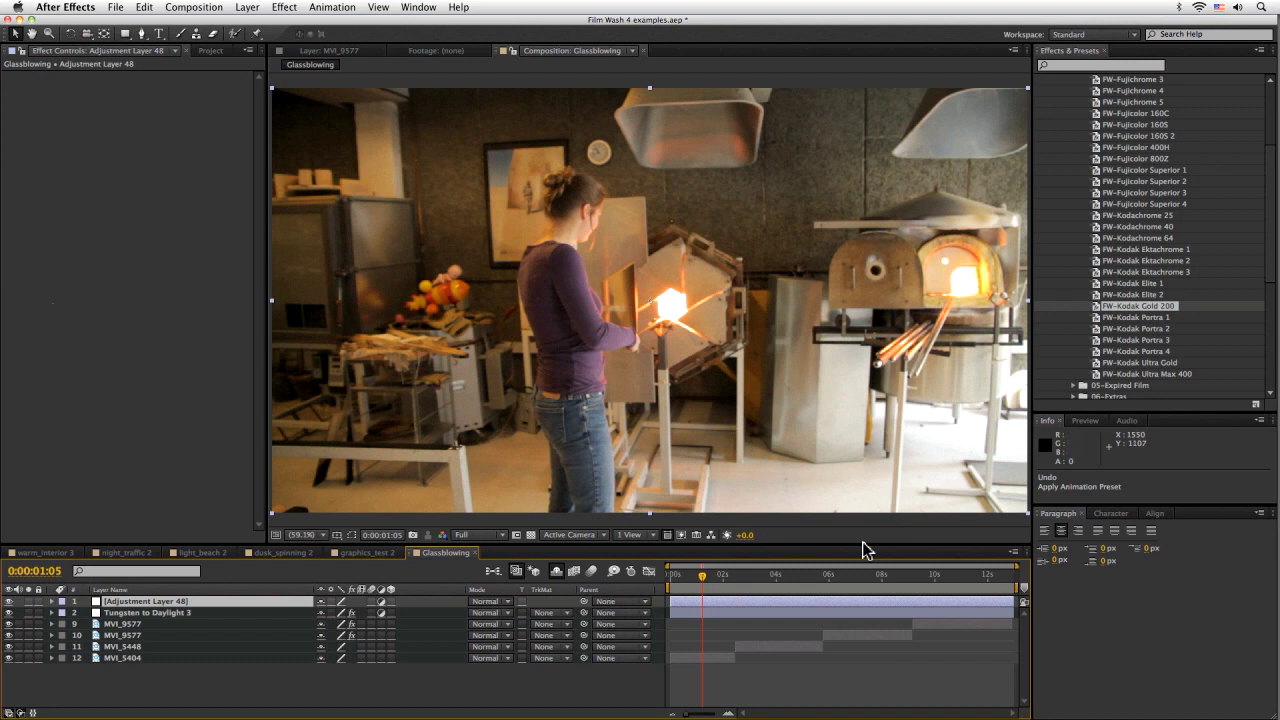
- Audition Kodak Ektachrome 2, Ultra Gold and Ultra Max 400 looks, undoing each
drag(800, 580, 895, 588)
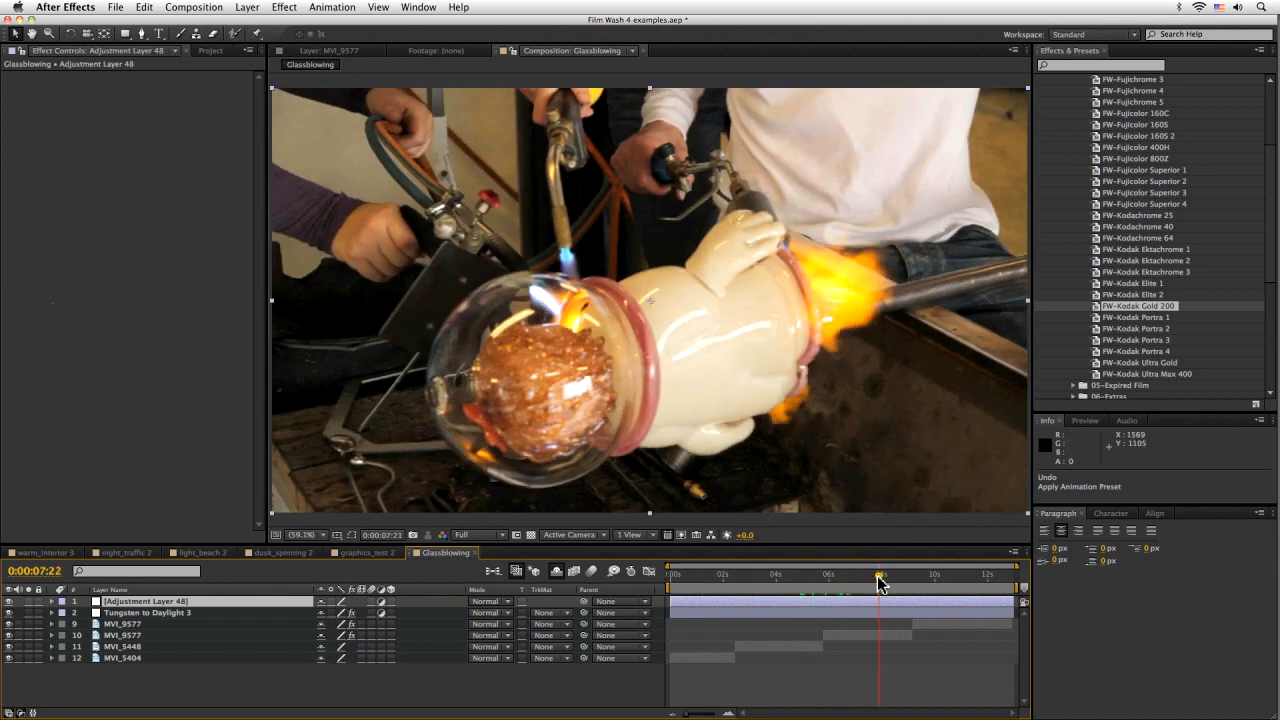
click(1158, 240)
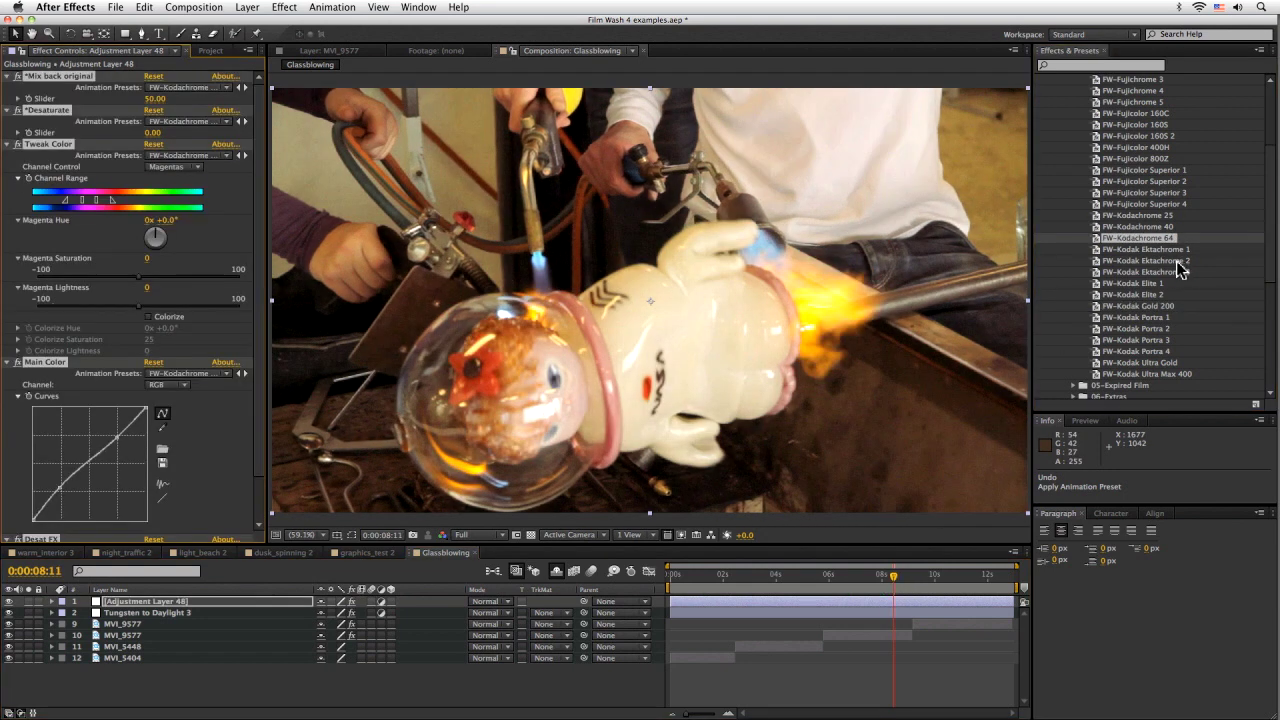
click(1170, 262)
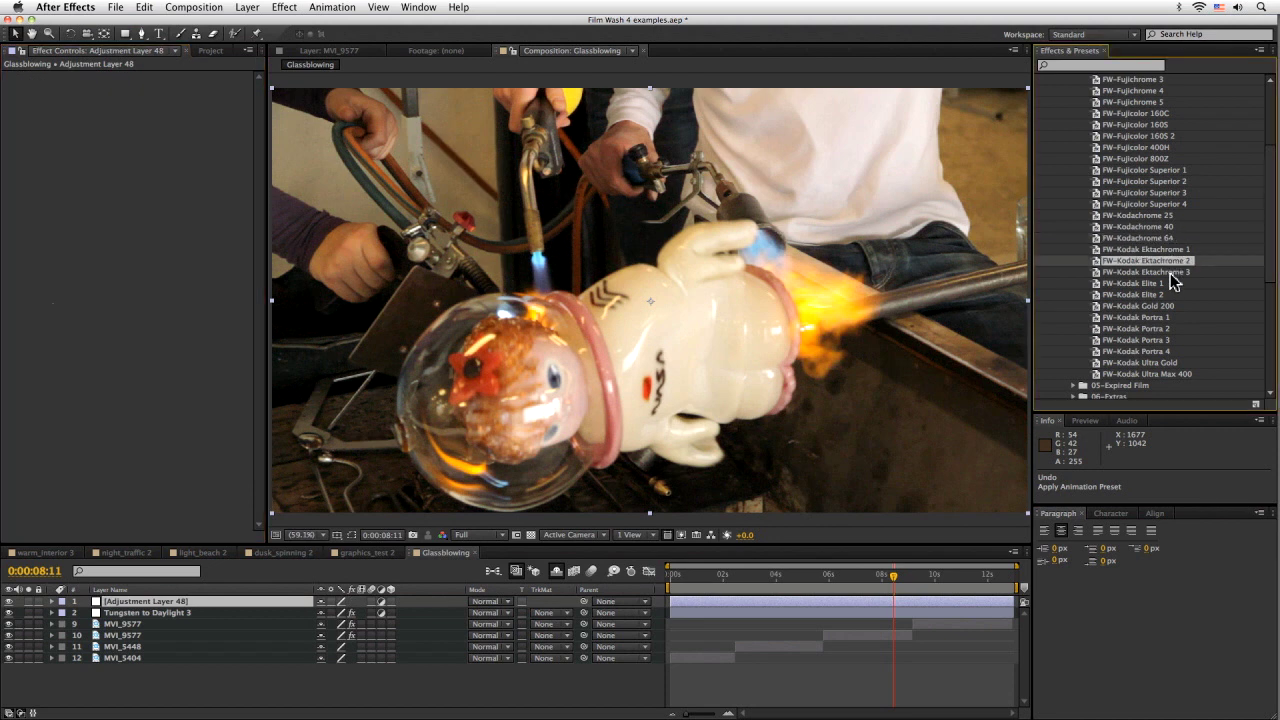
key(ctrl+z)
click(1148, 364)
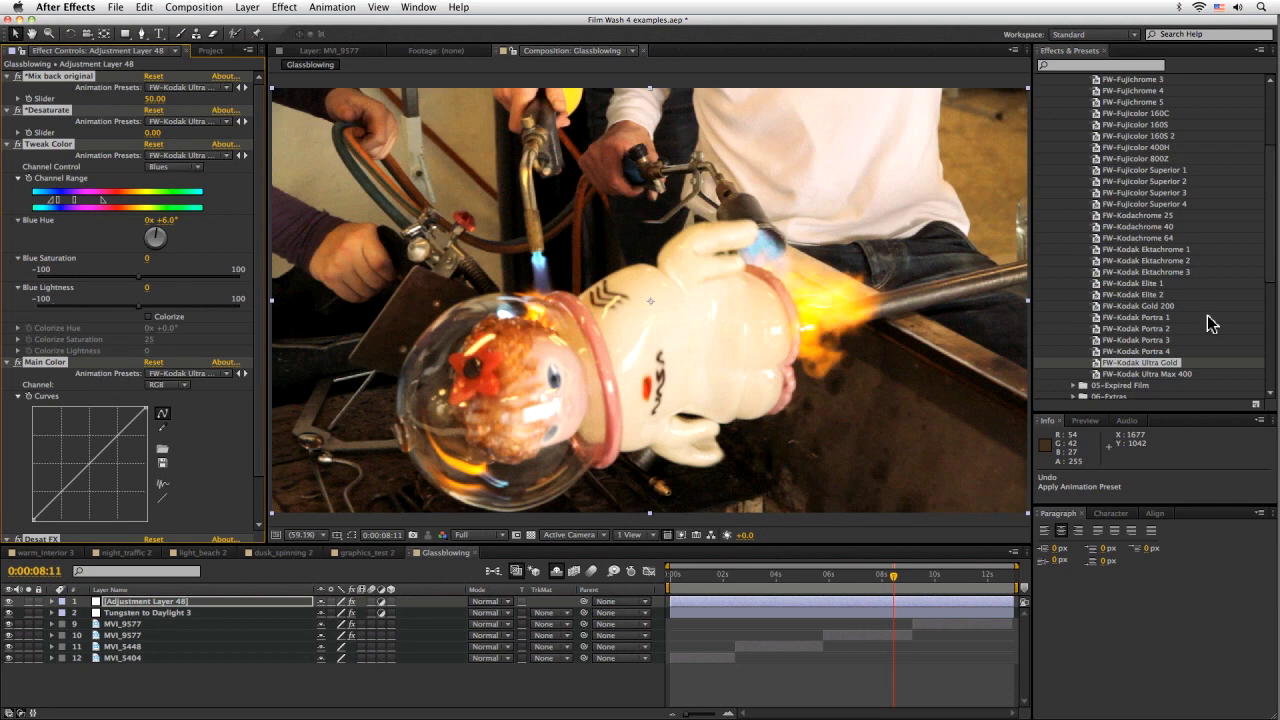
key(ctrl+z)
click(1175, 373)
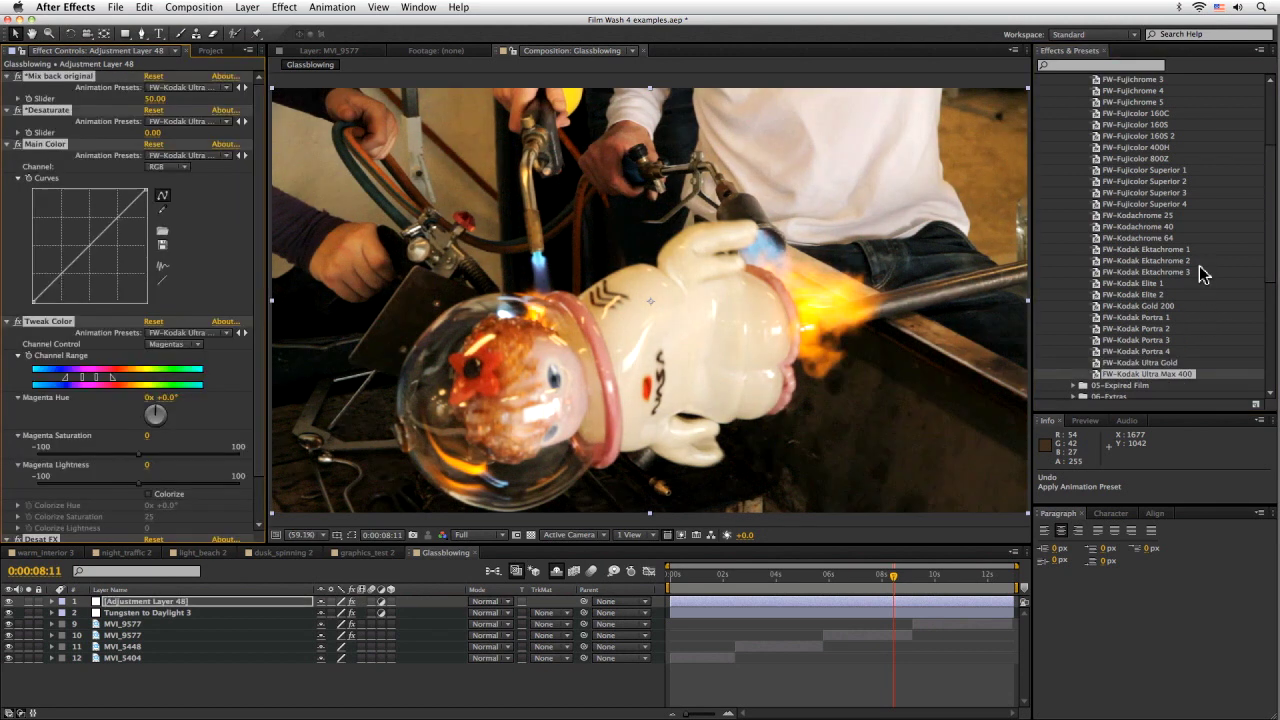
key(ctrl+z)
- Try Kodak Portra 3, Fujicolor 800Z and Fujicolor Superior 3, undoing each, then apply Kodachrome 64
click(1150, 329)
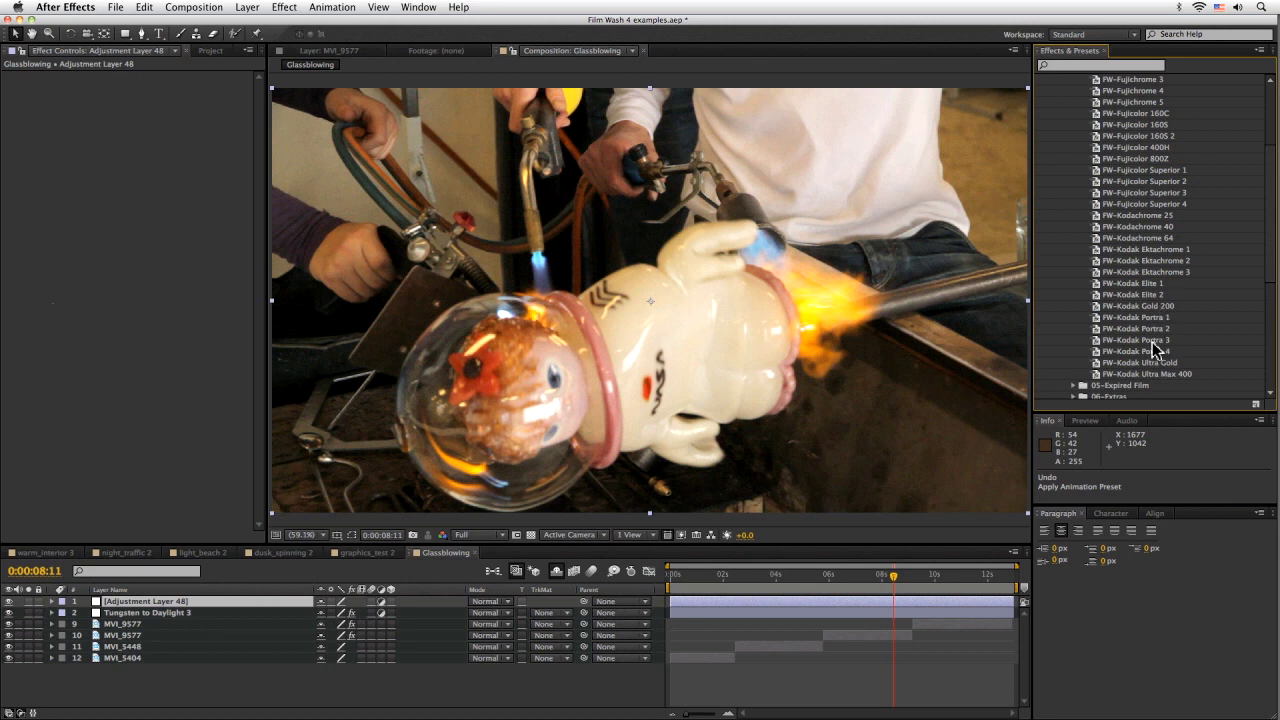
click(1155, 345)
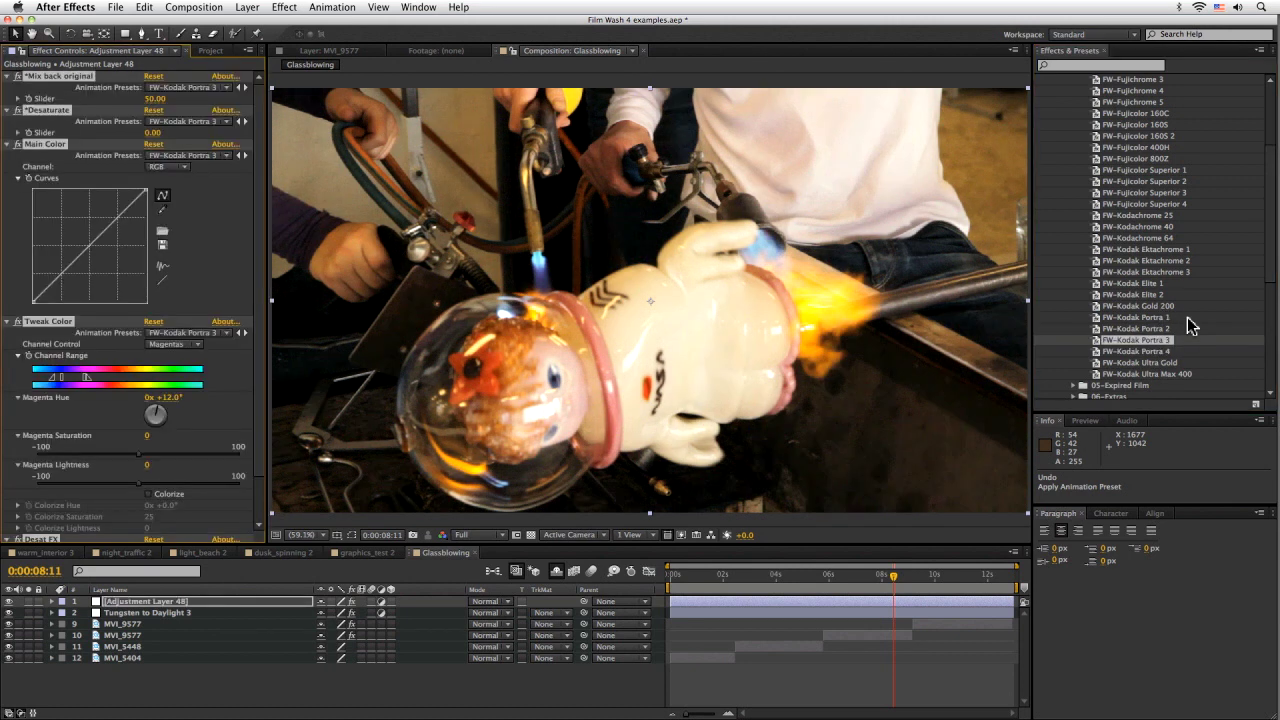
key(ctrl+z)
click(1137, 159)
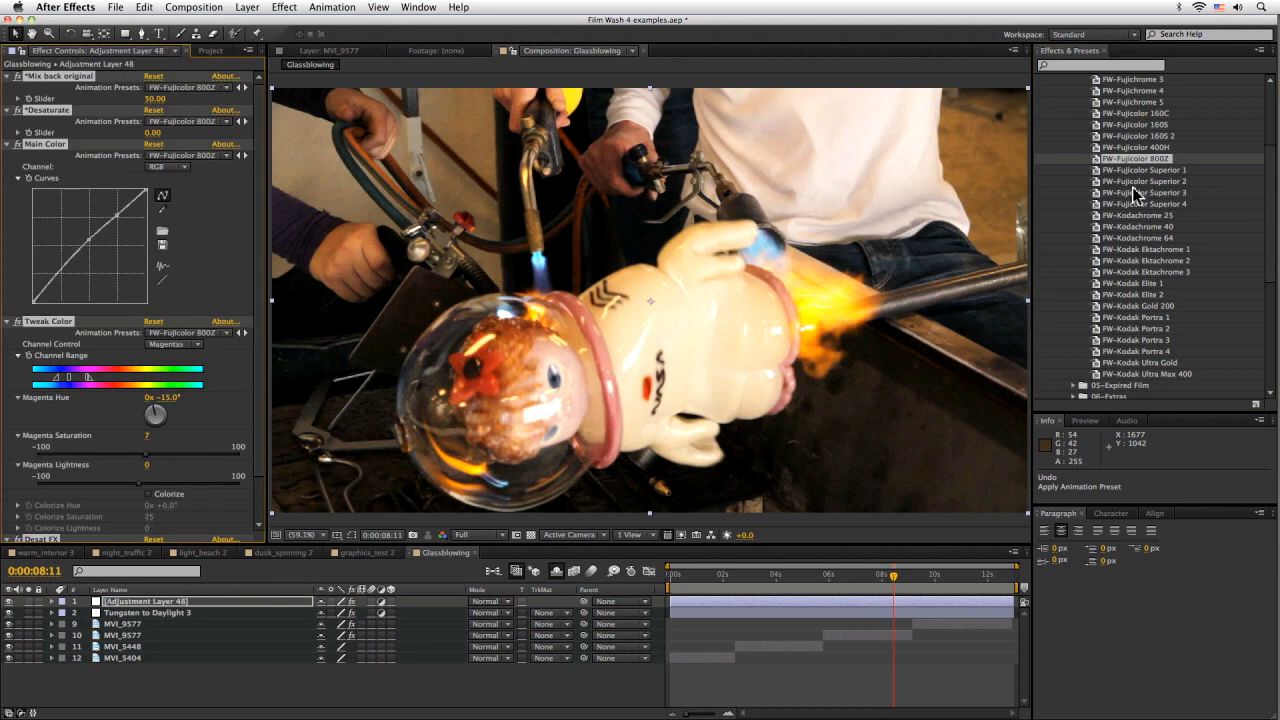
key(ctrl+z)
click(1135, 192)
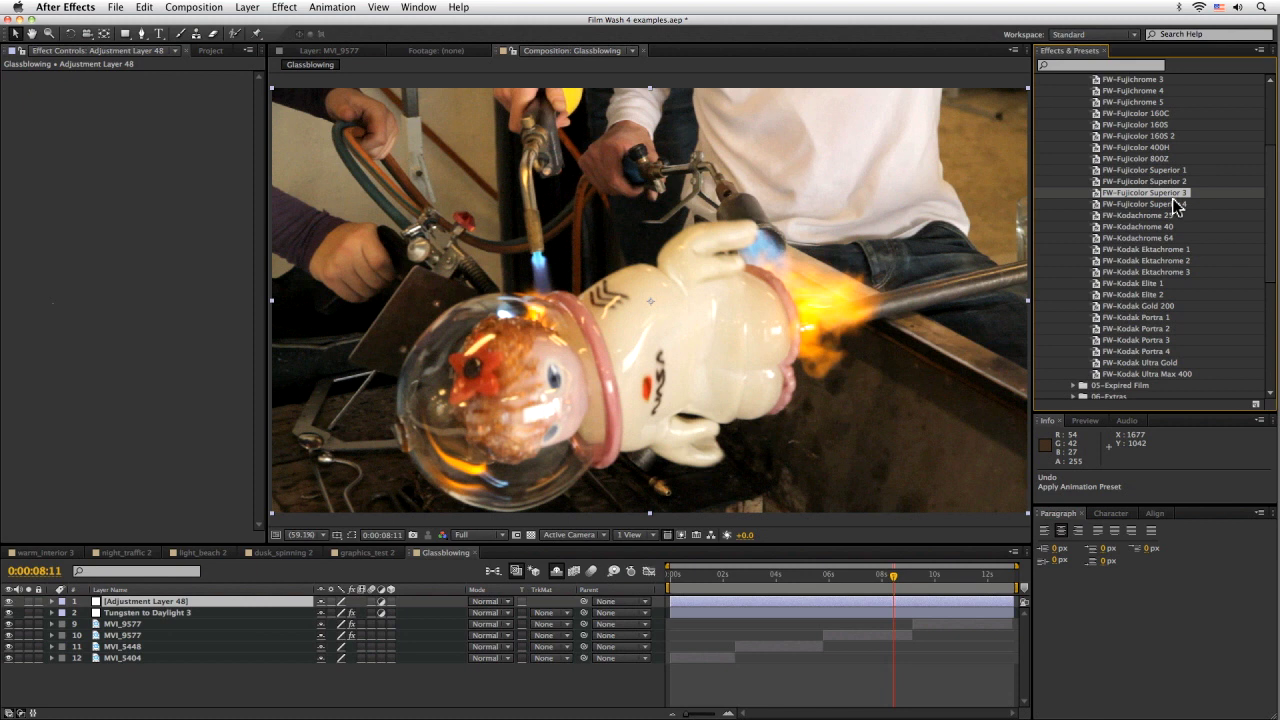
key(ctrl+z)
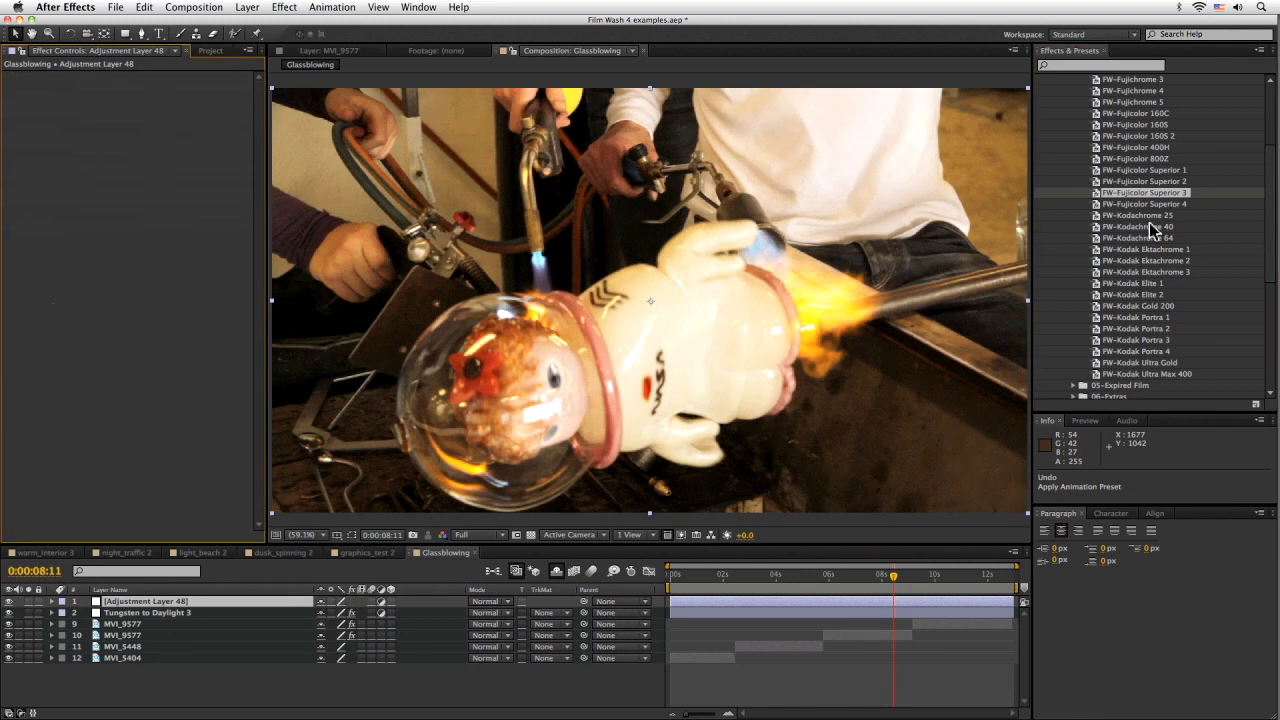
click(1150, 238)
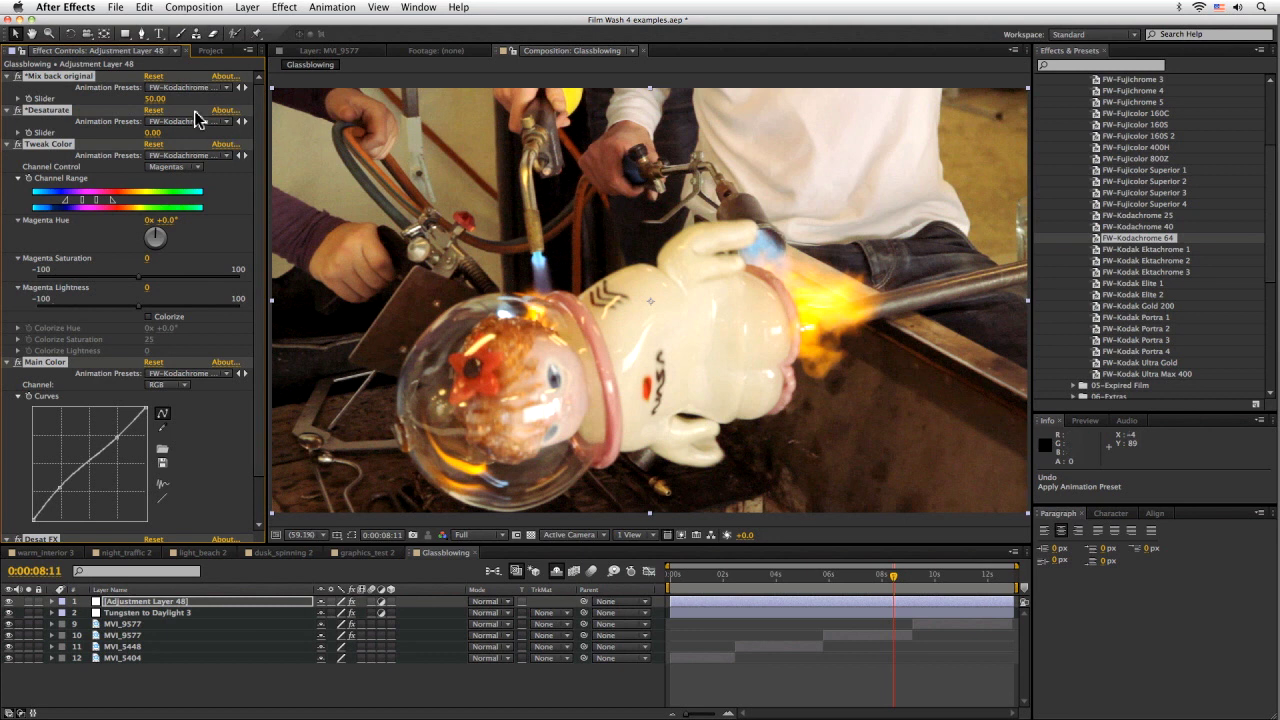
- Review the torch shots and set the Kodachrome 64 Mix back original to 70
click(930, 580)
click(774, 580)
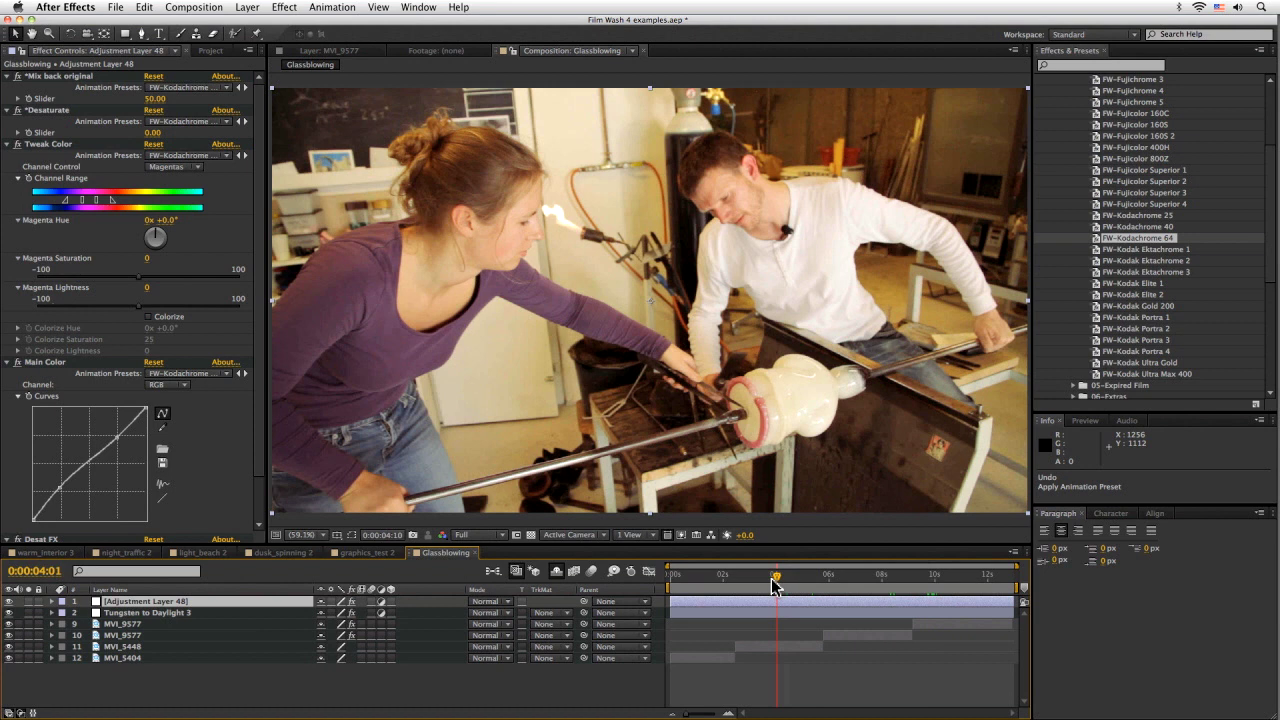
drag(790, 585, 870, 585)
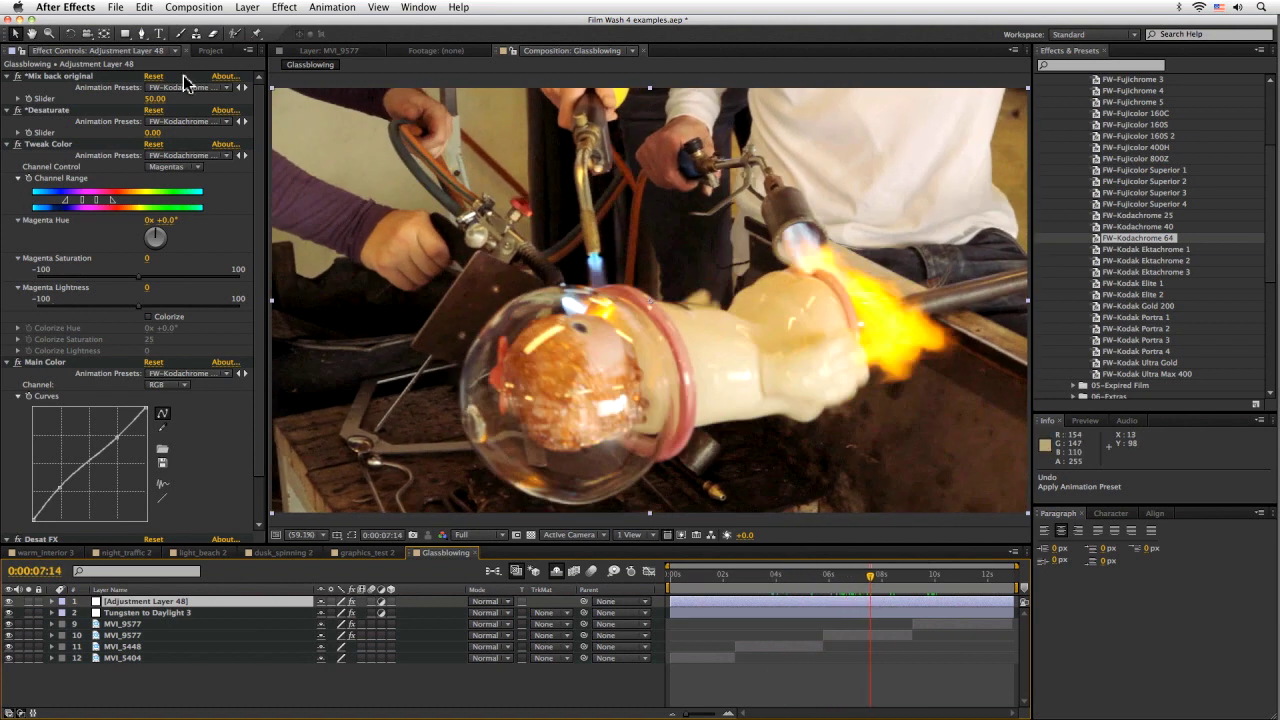
click(157, 98)
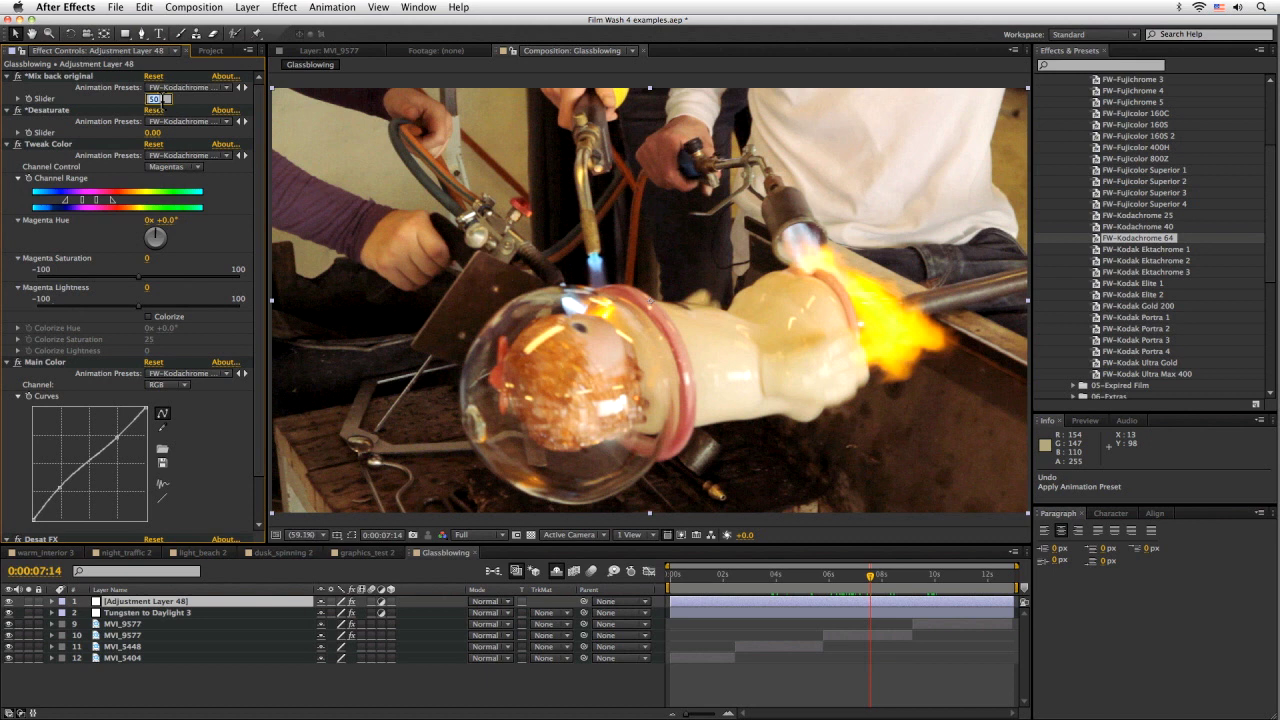
text(20)
key(Return)
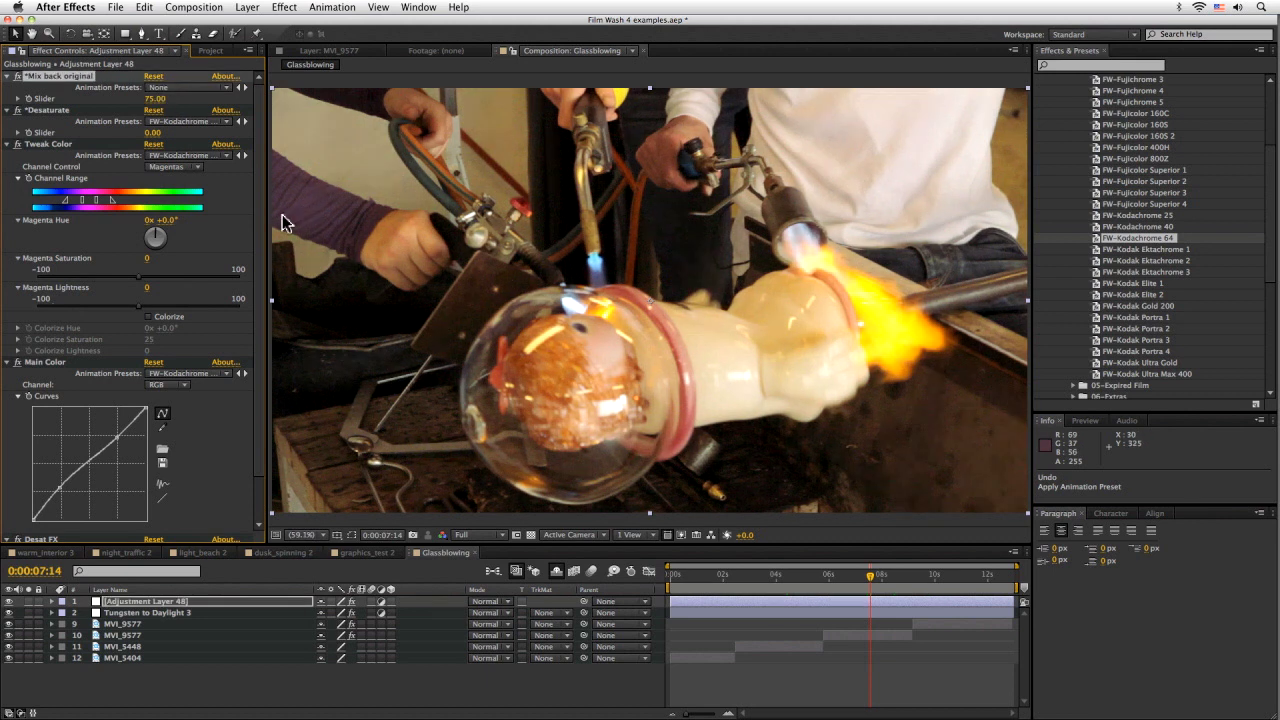
mouse_move(790, 578)
mouse_down()
mouse_move(729, 585)
mouse_move(784, 580)
mouse_up()
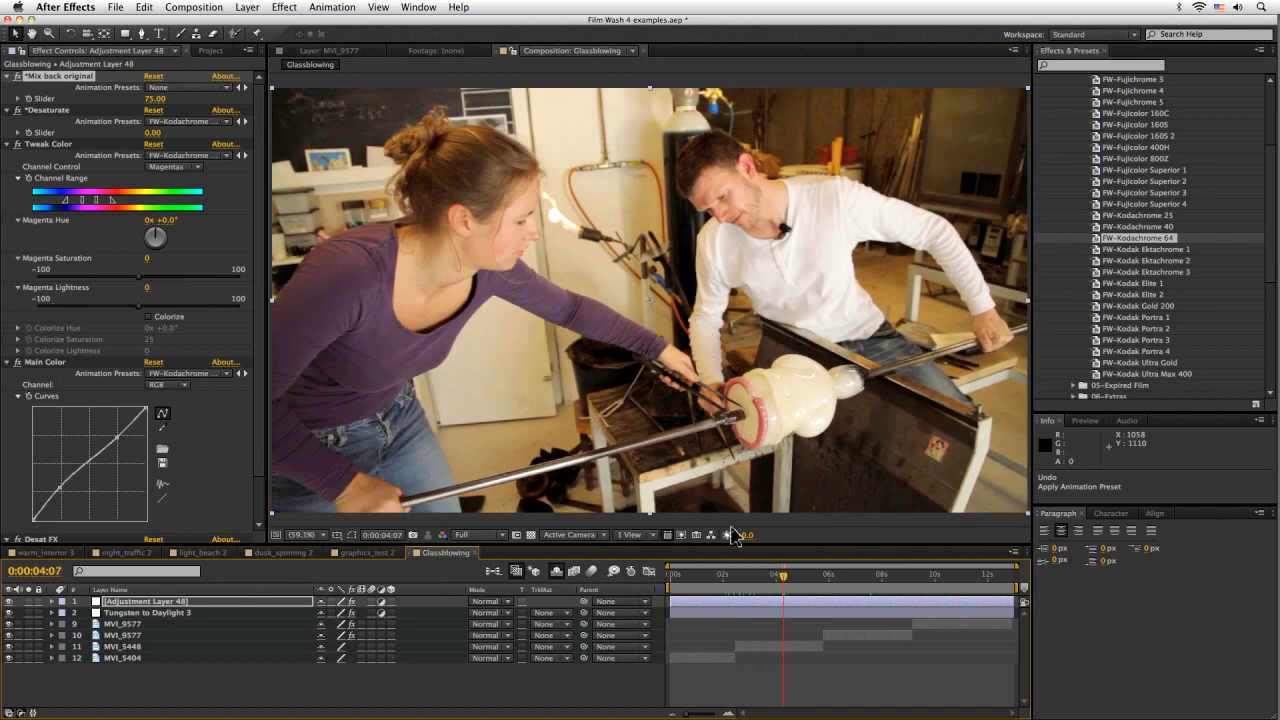
click(155, 98)
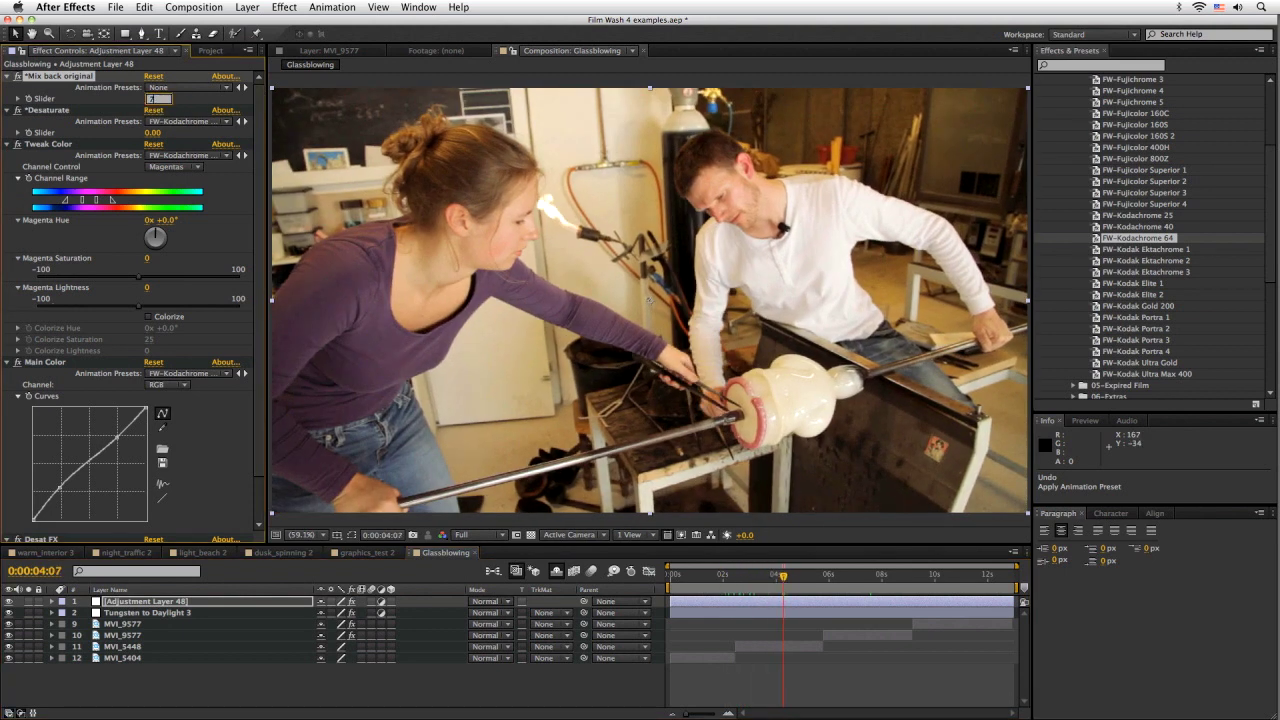
text(0)
key(Return)
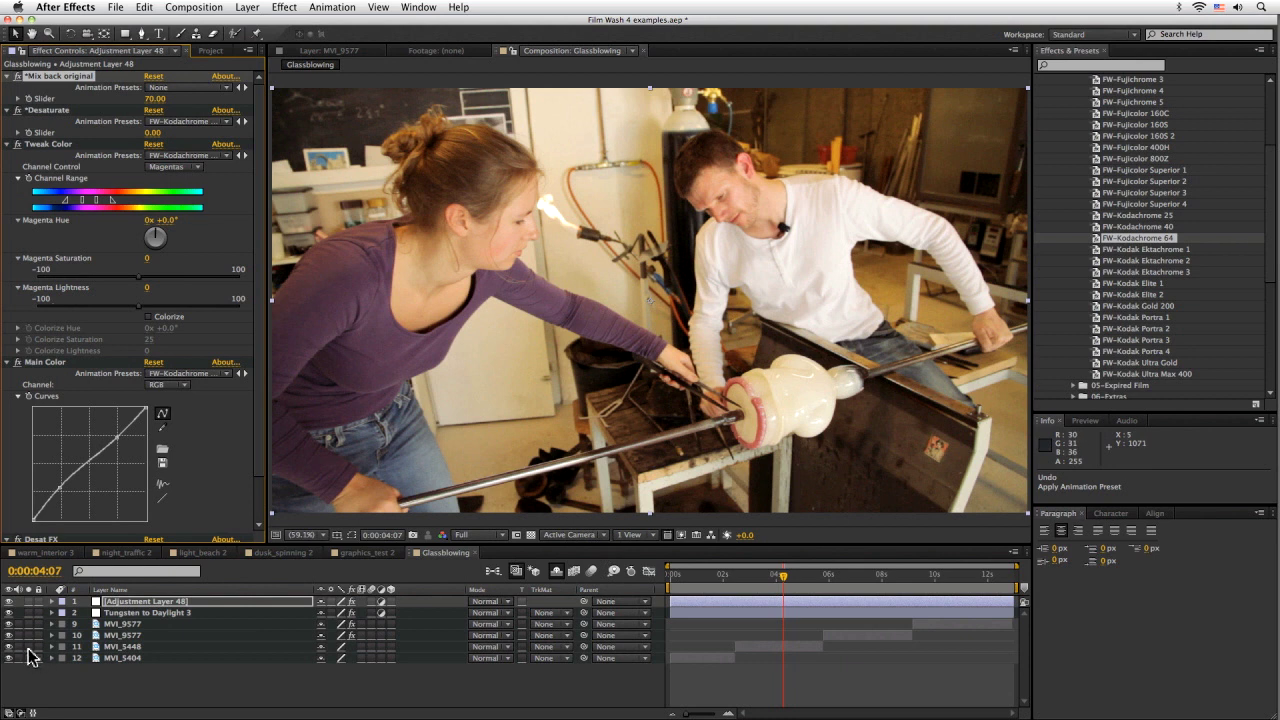
click(28, 647)
click(28, 647)
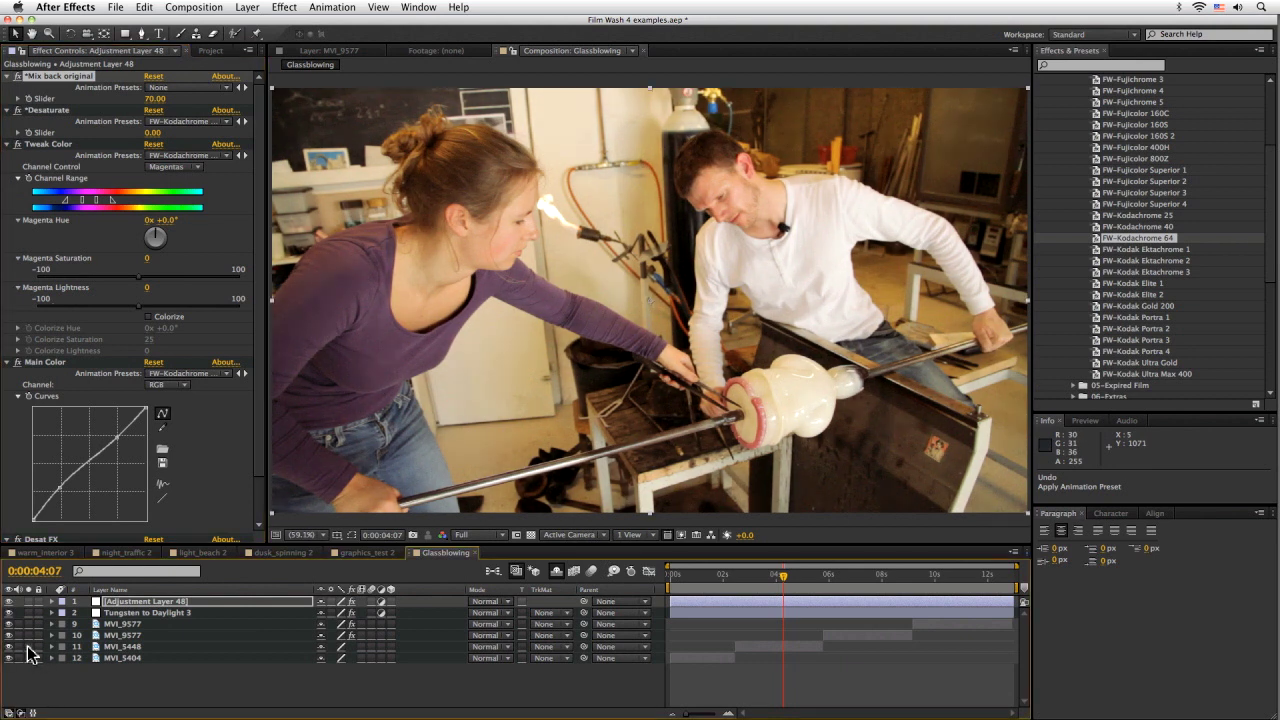
click(28, 647)
click(28, 650)
click(28, 648)
click(28, 648)
click(30, 658)
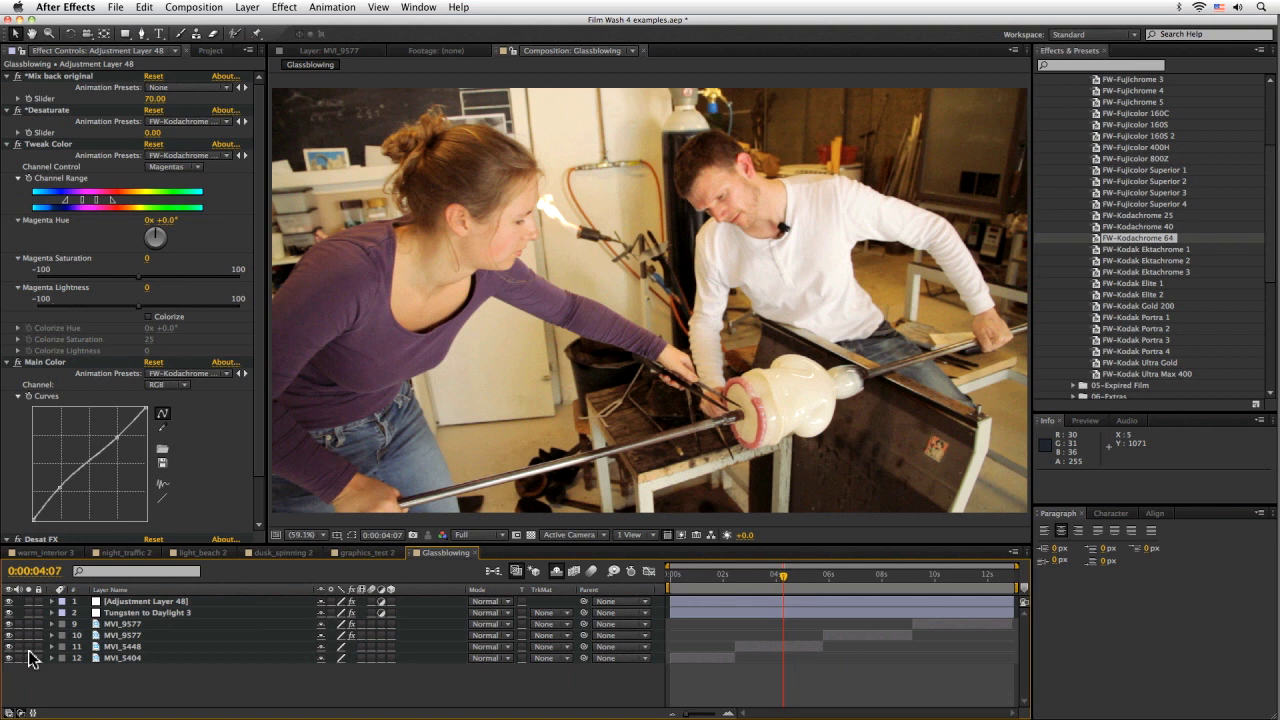
click(28, 648)
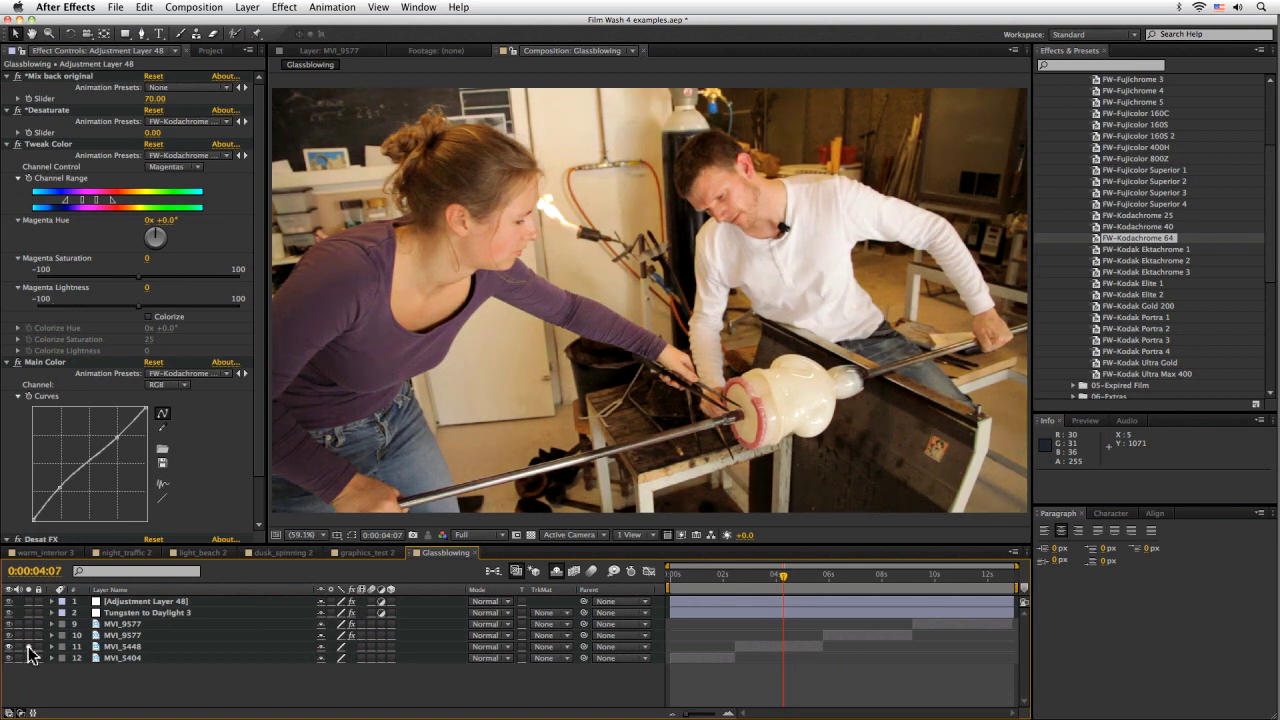
click(28, 648)
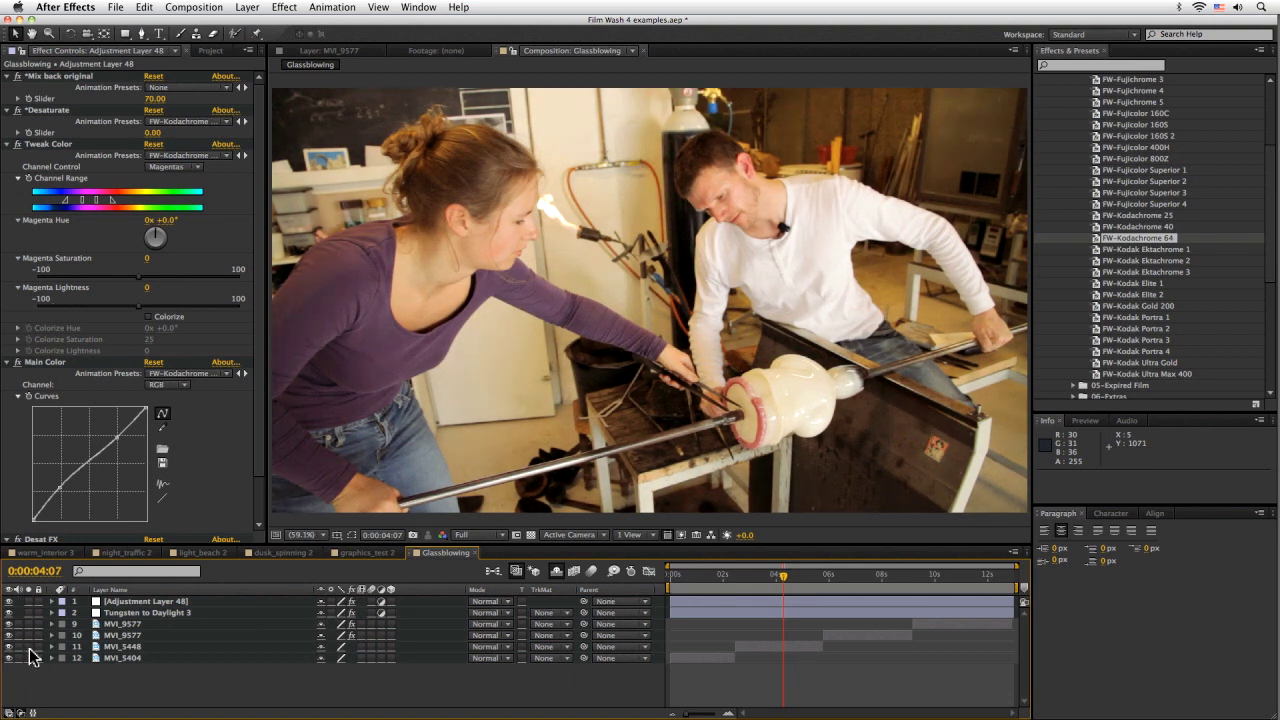
mouse_move(716, 576)
mouse_down()
mouse_move(981, 577)
mouse_move(884, 575)
mouse_up()
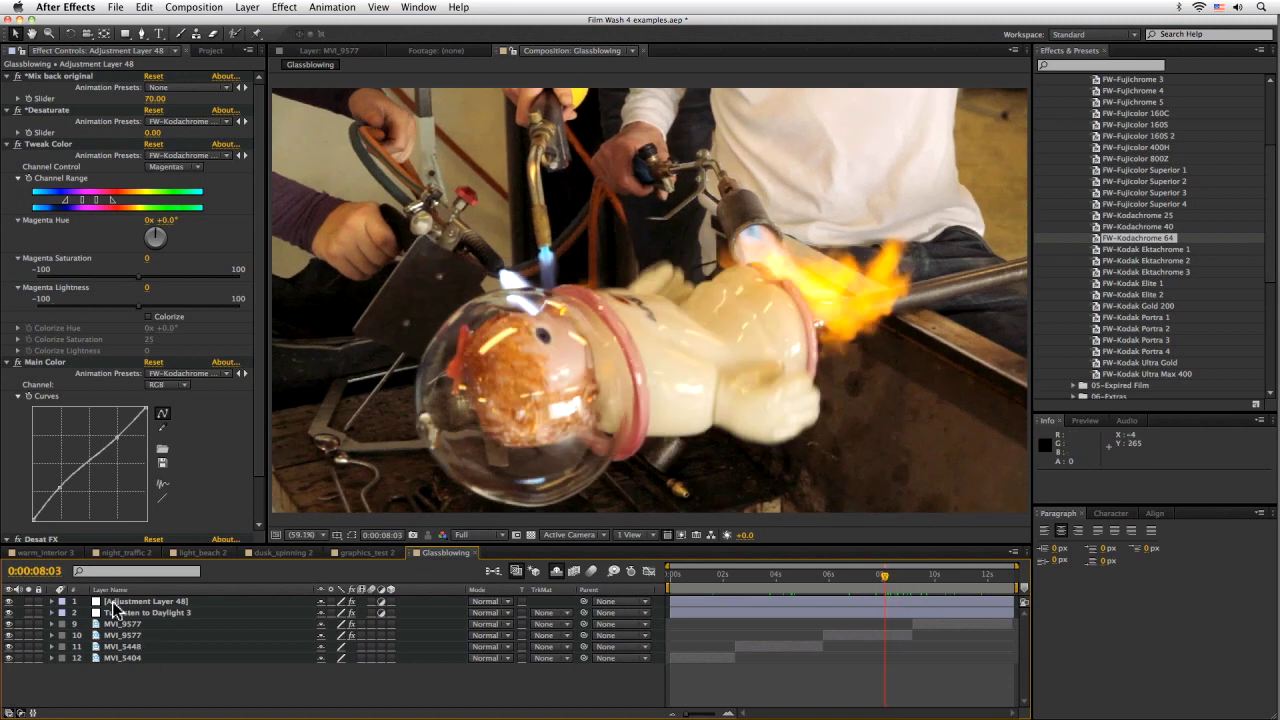
click(10, 607)
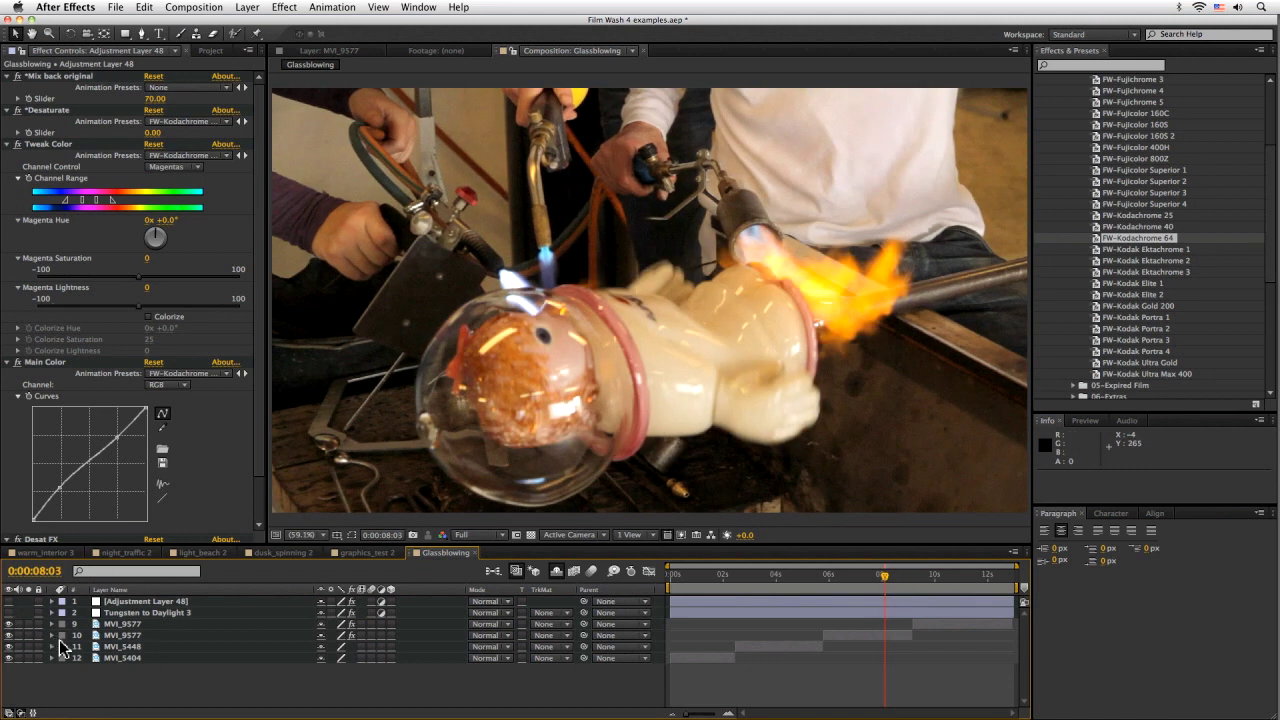
click(8, 601)
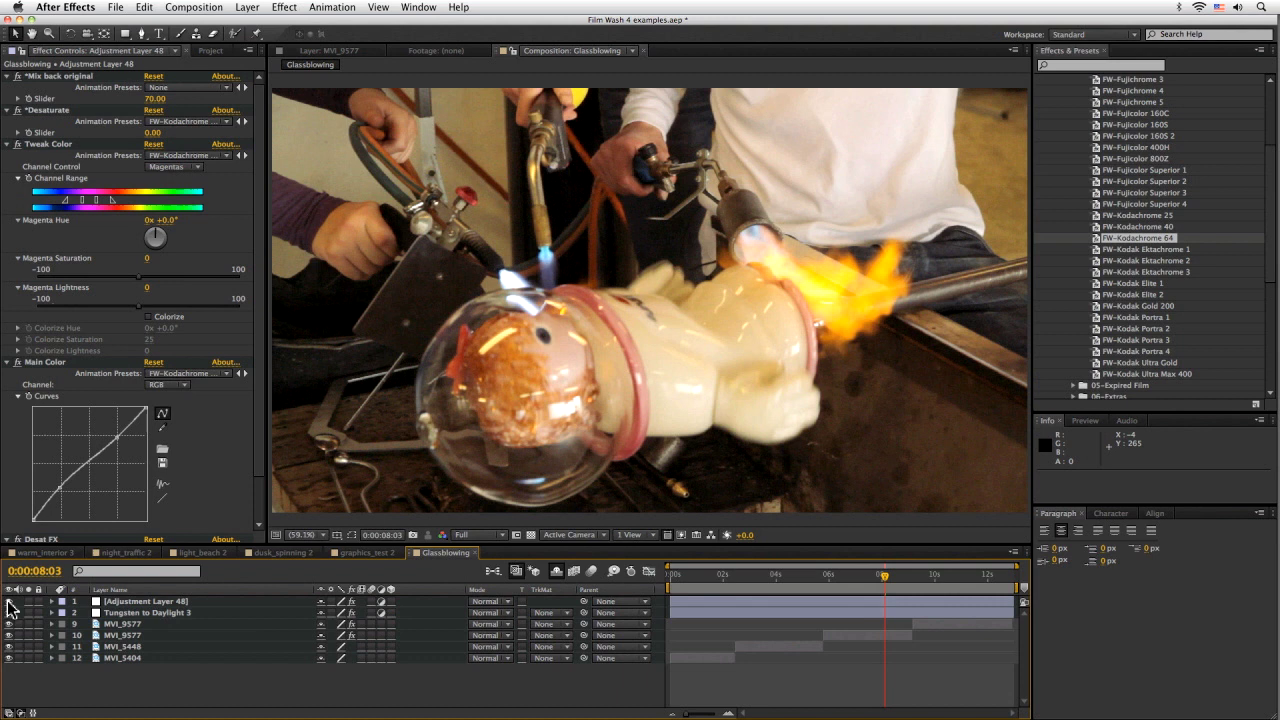
click(8, 601)
drag(868, 577, 800, 581)
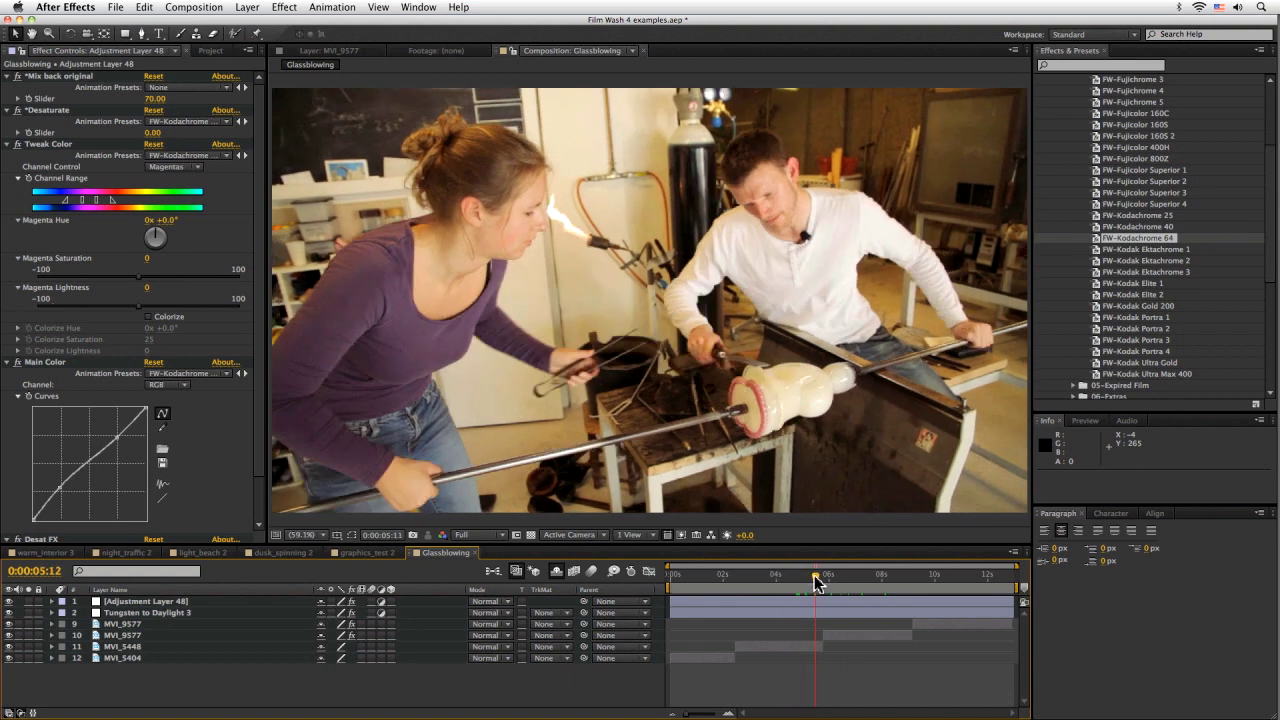
mouse_move(800, 581)
mouse_down()
mouse_move(716, 581)
mouse_move(988, 578)
mouse_up()
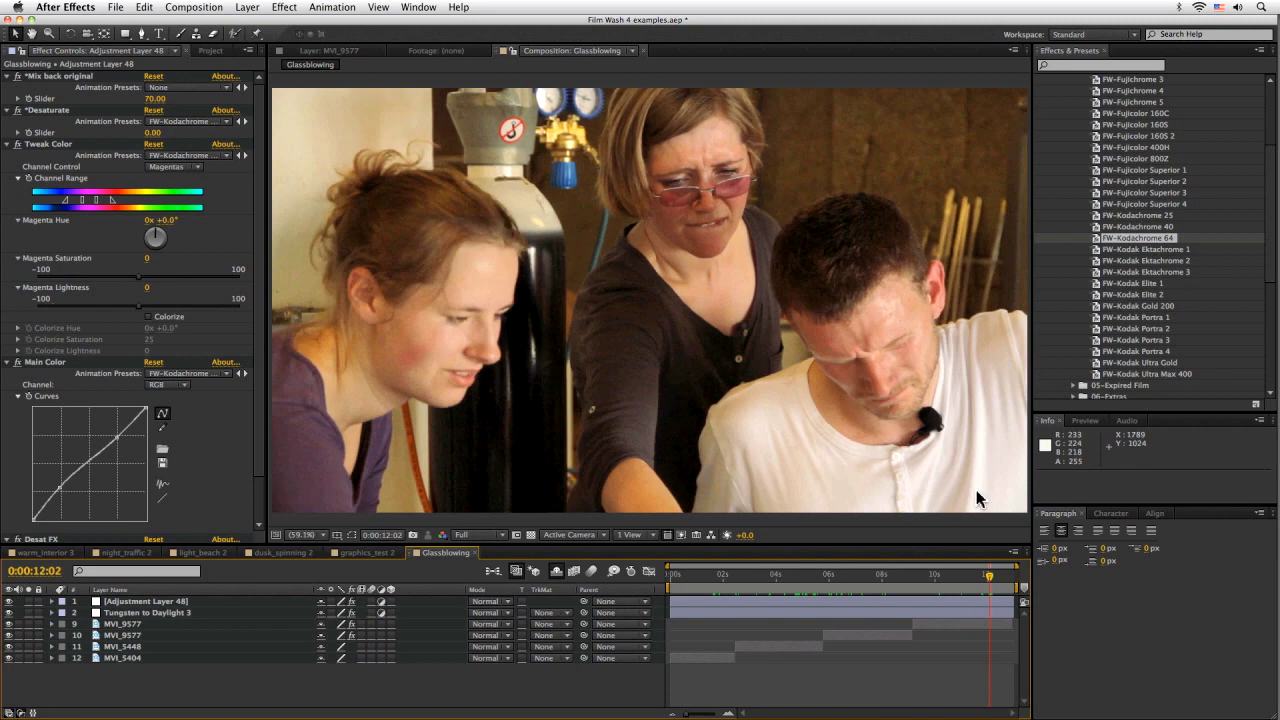
drag(917, 578, 757, 578)
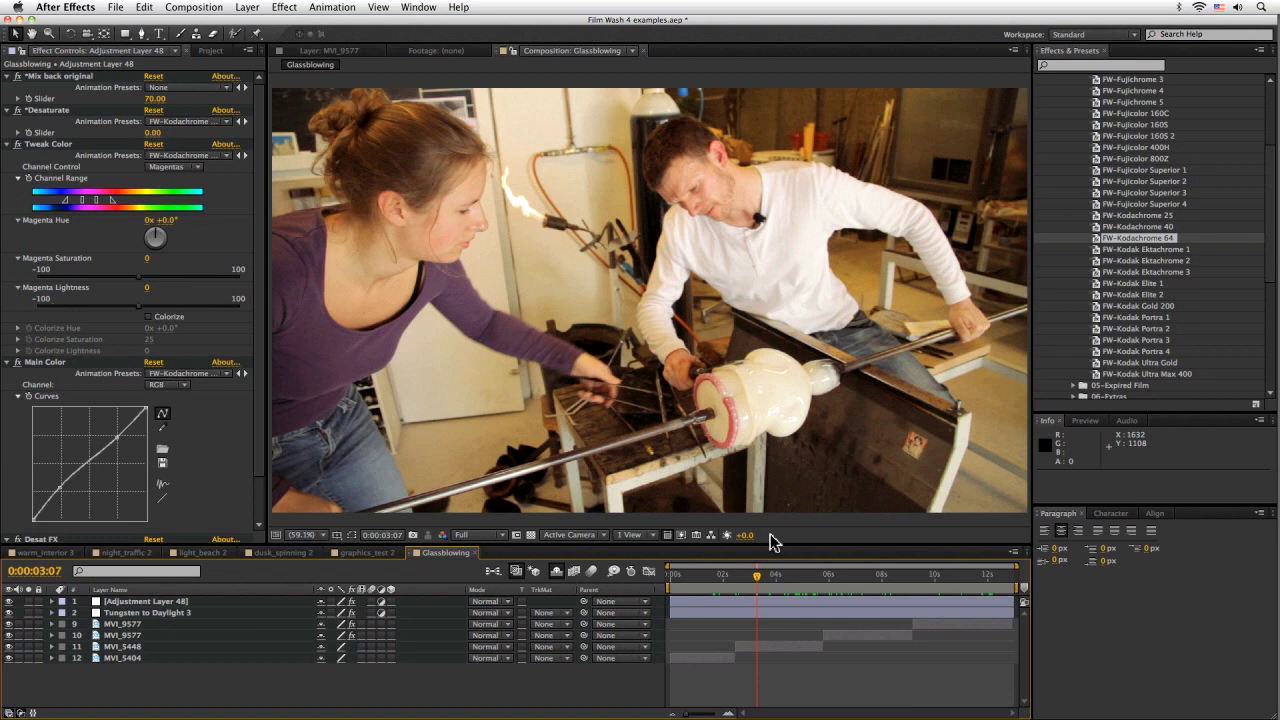
click(692, 577)
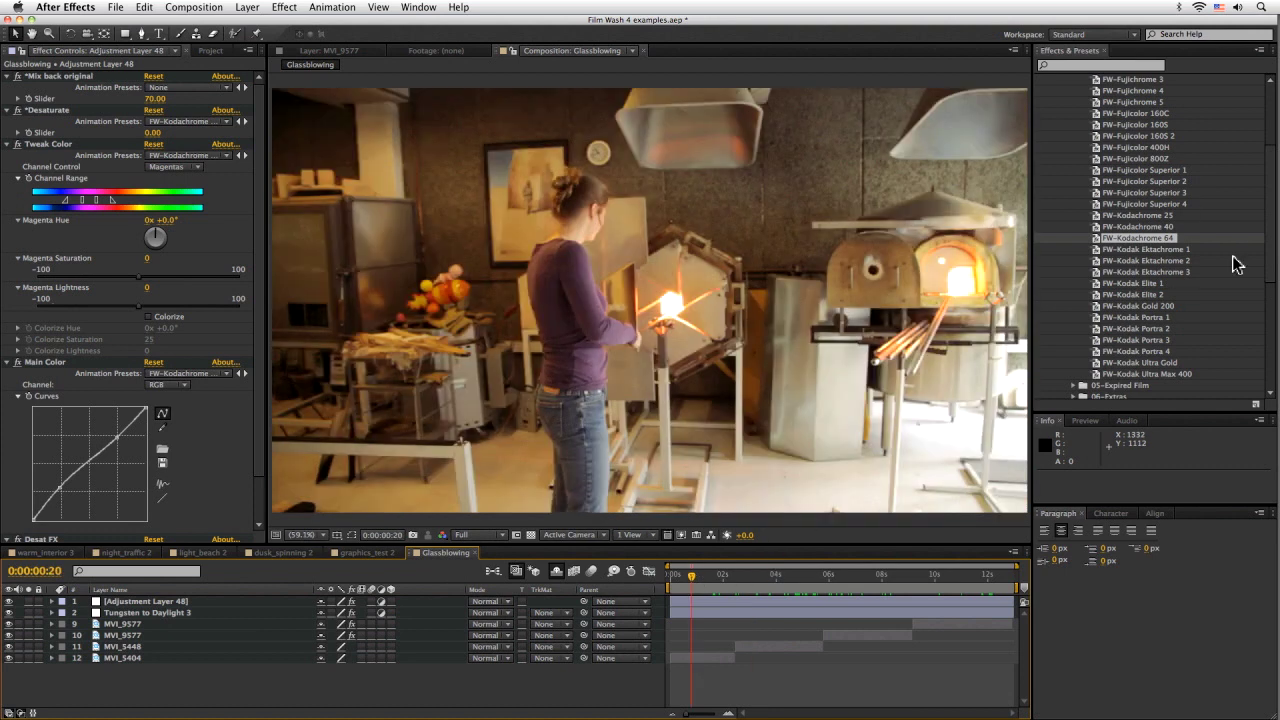
drag(1271, 243, 1271, 128)
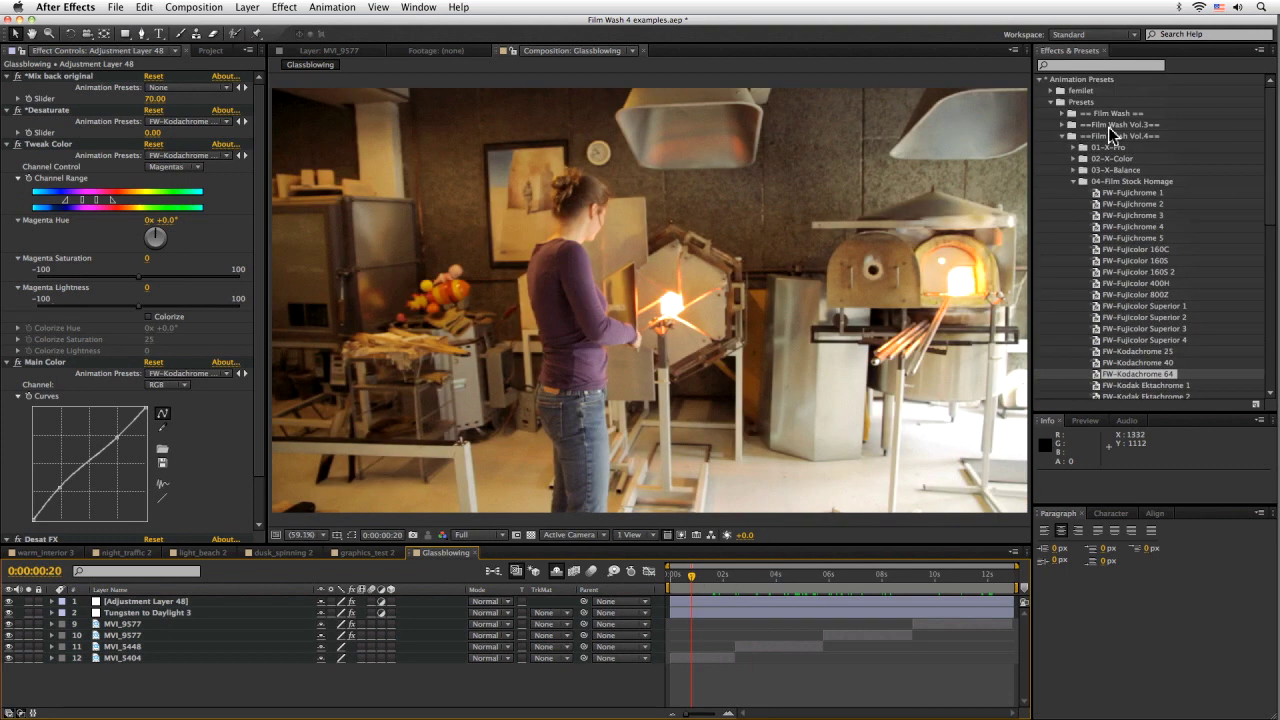